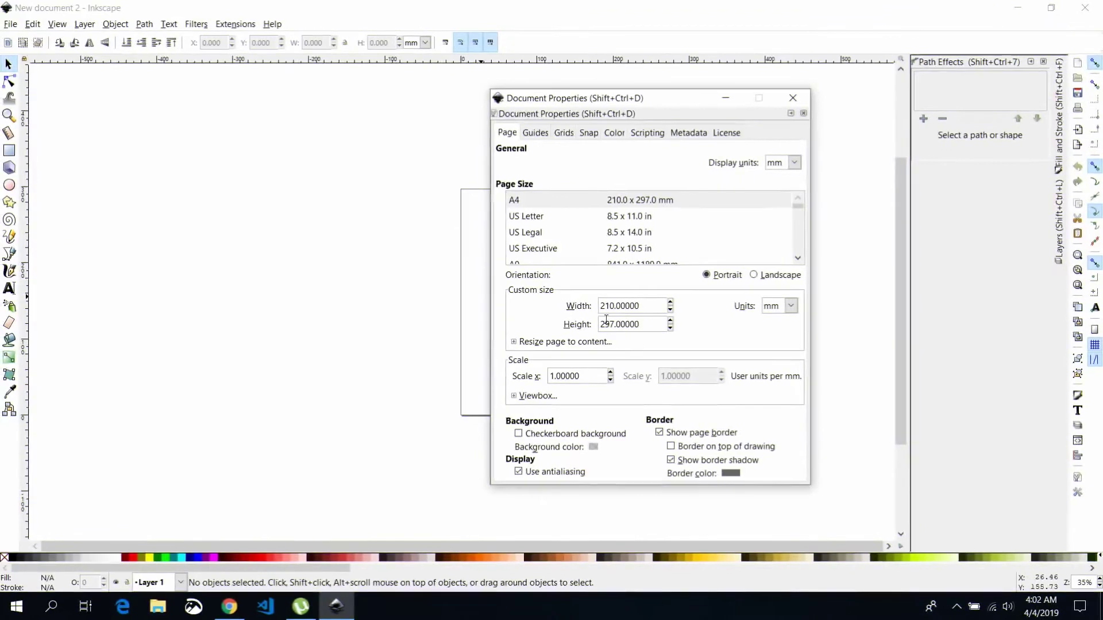
Set display and page-size units to px and the page to 1366 × 3840 px (768*5)
{"action": "left_click", "coordinate": [793, 163]}
{"action": "left_click", "coordinate": [781, 252]}
{"action": "left_click", "coordinate": [784, 306]}
{"action": "left_click", "coordinate": [772, 405]}
{"action": "type", "text": "1366"}
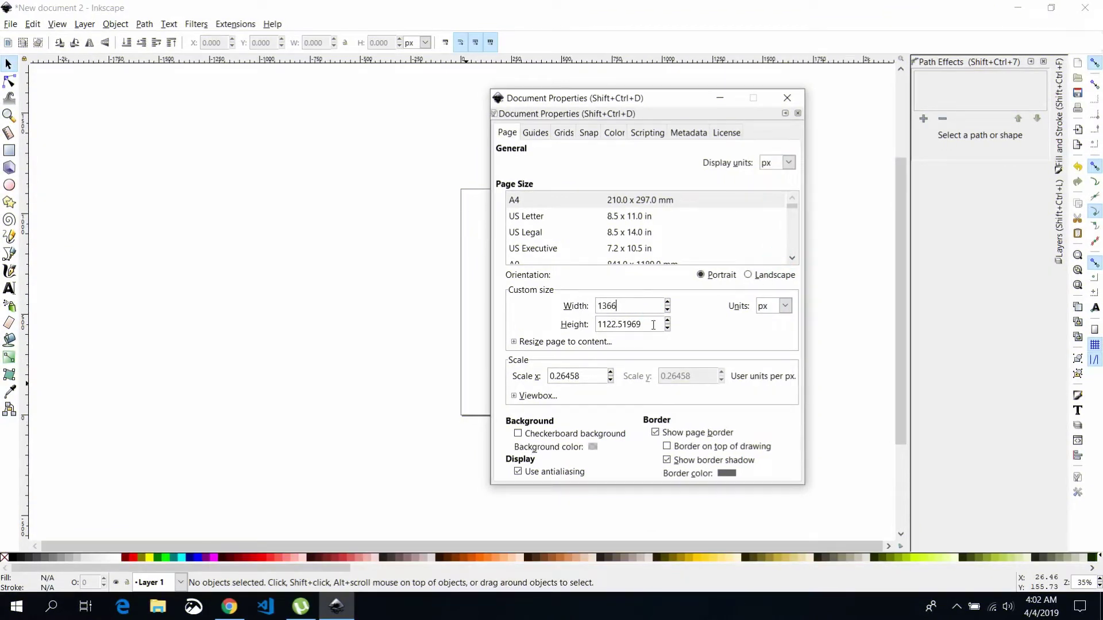
{"action": "key", "text": "Tab"}
{"action": "type", "text": "768*5"}
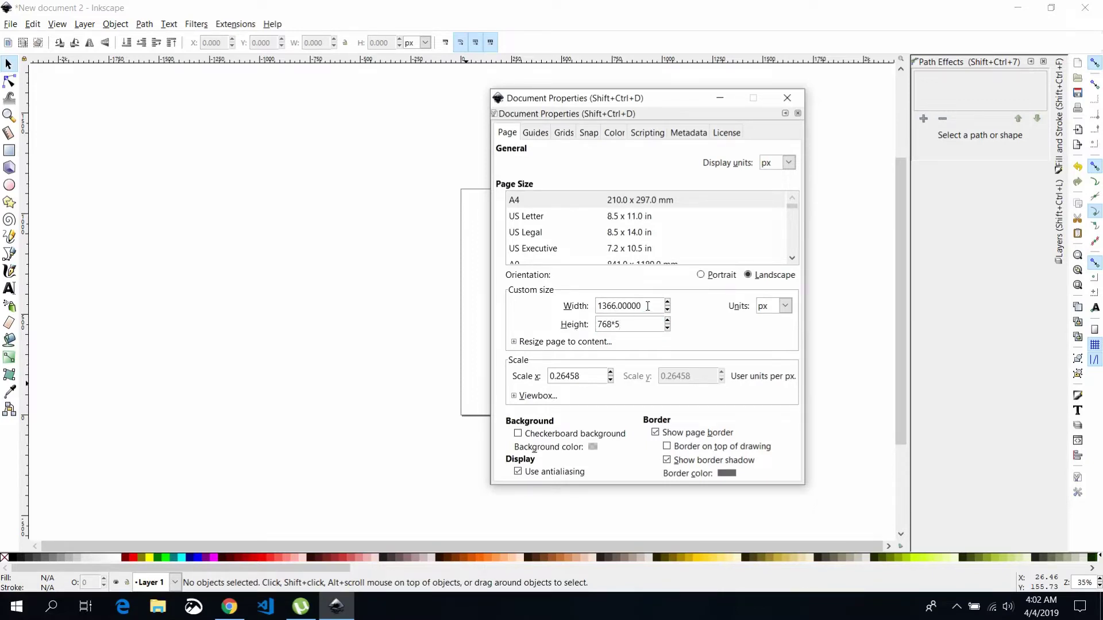
{"action": "left_click", "coordinate": [647, 306]}
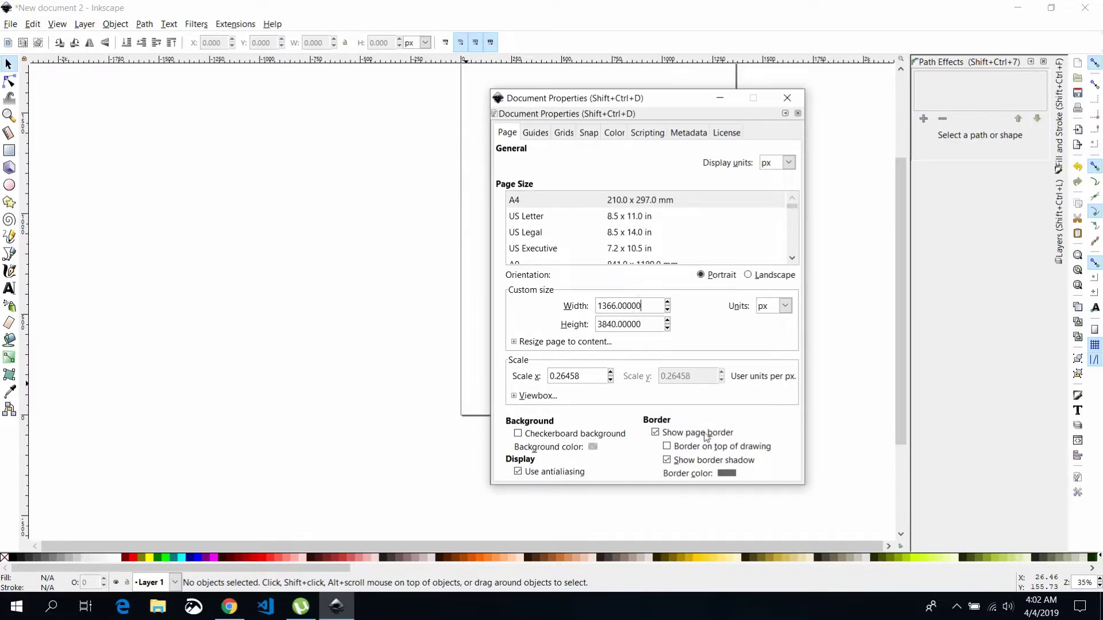
{"action": "left_click", "coordinate": [786, 99]}
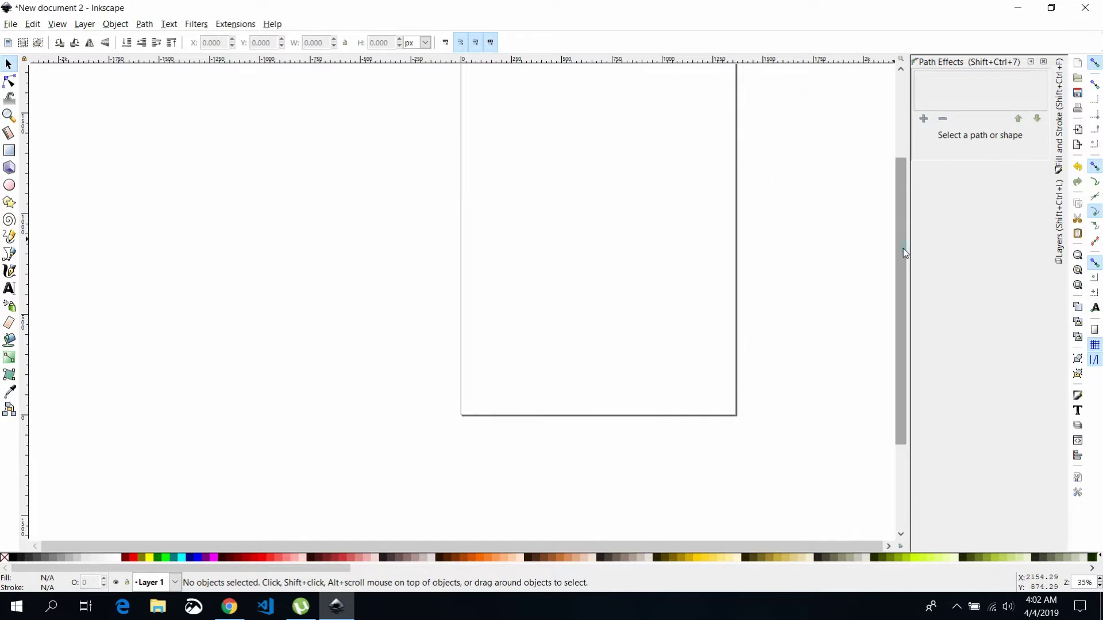
Fit the page in view, then drag four horizontal guides from the top ruler and fine-tune their heights
{"action": "left_click", "coordinate": [1077, 285]}
{"action": "mouse_move", "coordinate": [497, 60]}
{"action": "left_mouse_down"}
{"action": "mouse_move", "coordinate": [515, 449]}
{"action": "mouse_move", "coordinate": [474, 277]}
{"action": "mouse_move", "coordinate": [475, 177]}
{"action": "left_mouse_up"}
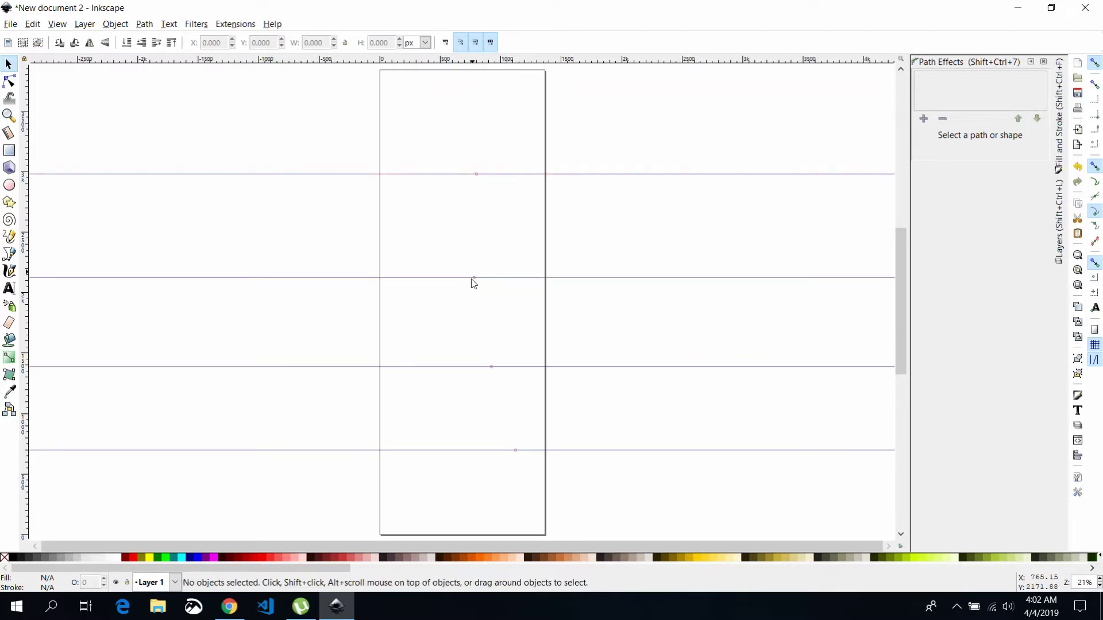
{"action": "left_click_drag", "start_coordinate": [473, 279], "coordinate": [474, 273]}
{"action": "left_click_drag", "start_coordinate": [476, 173], "coordinate": [475, 168]}
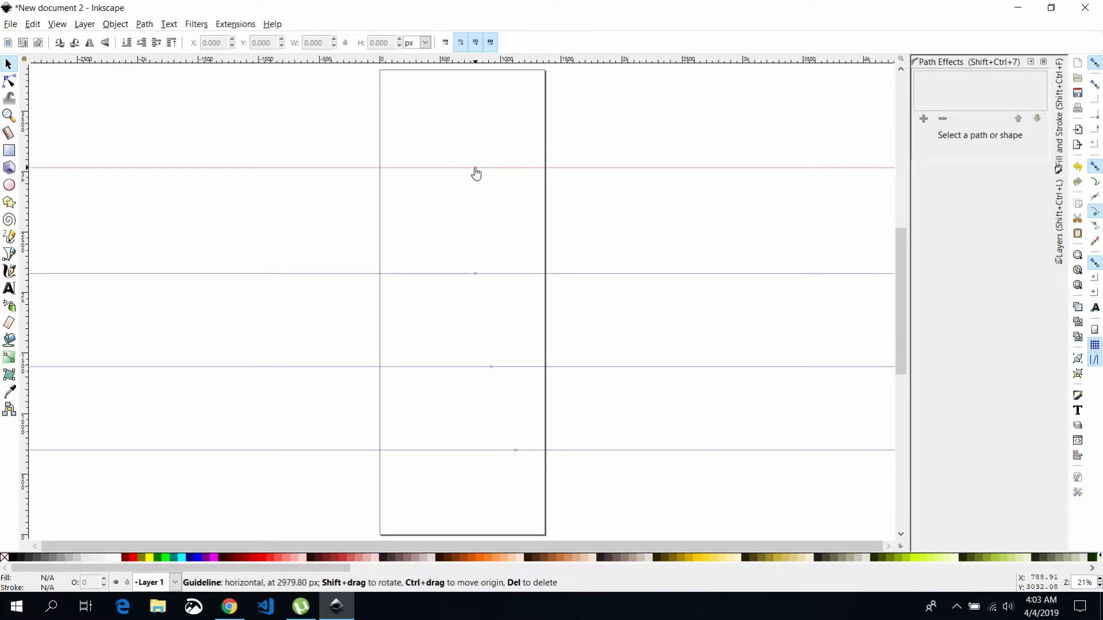
{"action": "left_click_drag", "start_coordinate": [491, 366], "coordinate": [462, 361]}
{"action": "left_click", "coordinate": [498, 456]}
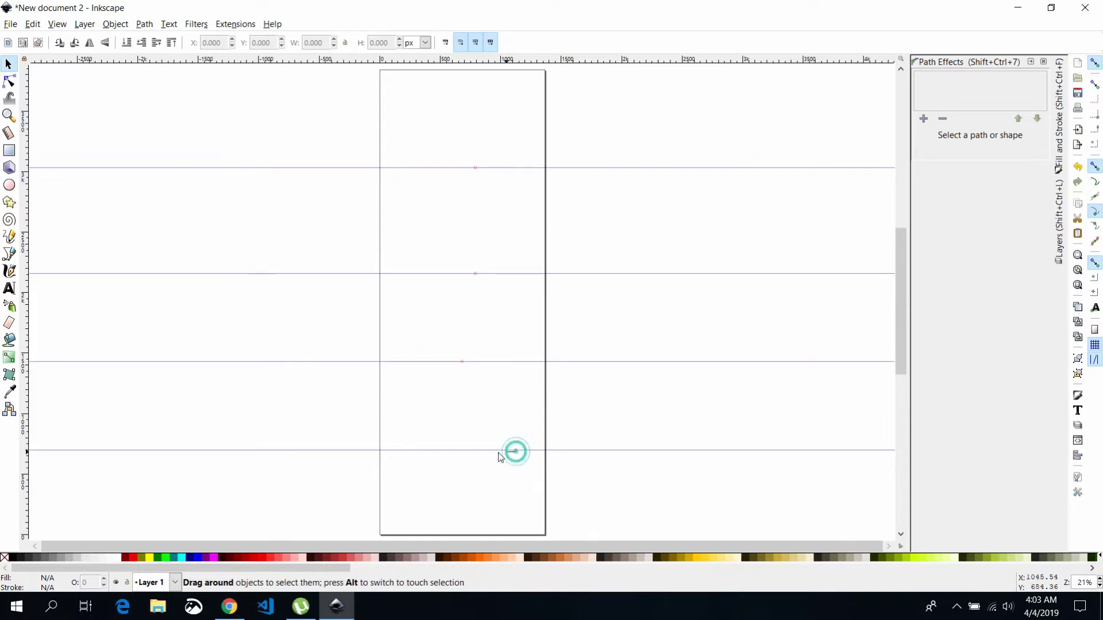
{"action": "left_click_drag", "start_coordinate": [514, 453], "coordinate": [466, 455]}
{"action": "left_click_drag", "start_coordinate": [475, 274], "coordinate": [475, 264]}
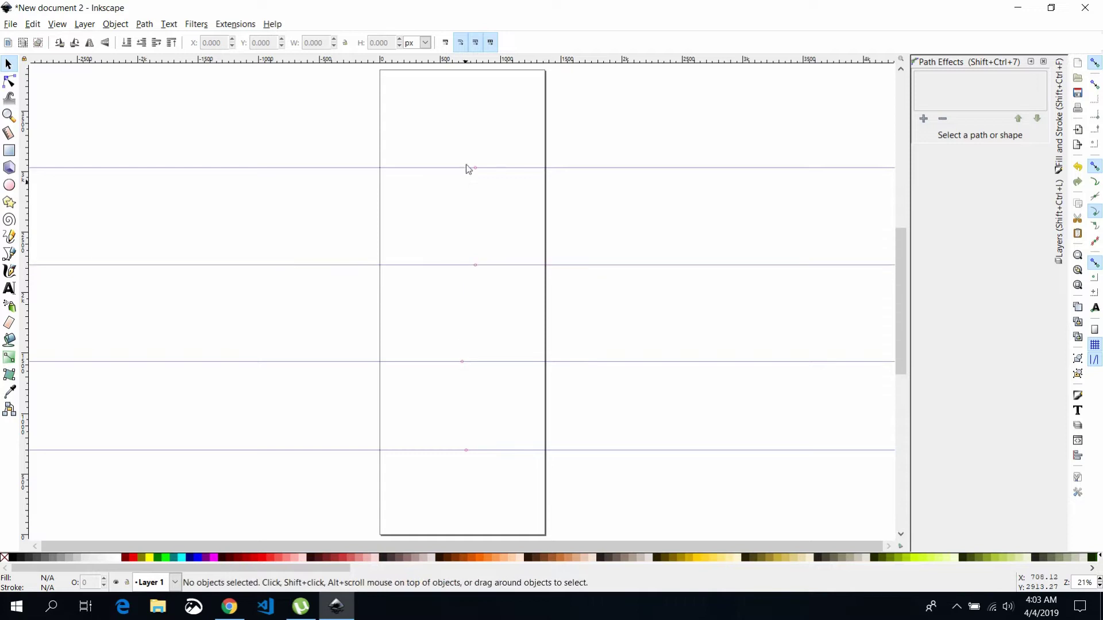
{"action": "left_click_drag", "start_coordinate": [473, 168], "coordinate": [472, 166]}
Import the bar photo jpg from the Downloads folder with default import settings
{"action": "left_click", "coordinate": [10, 25]}
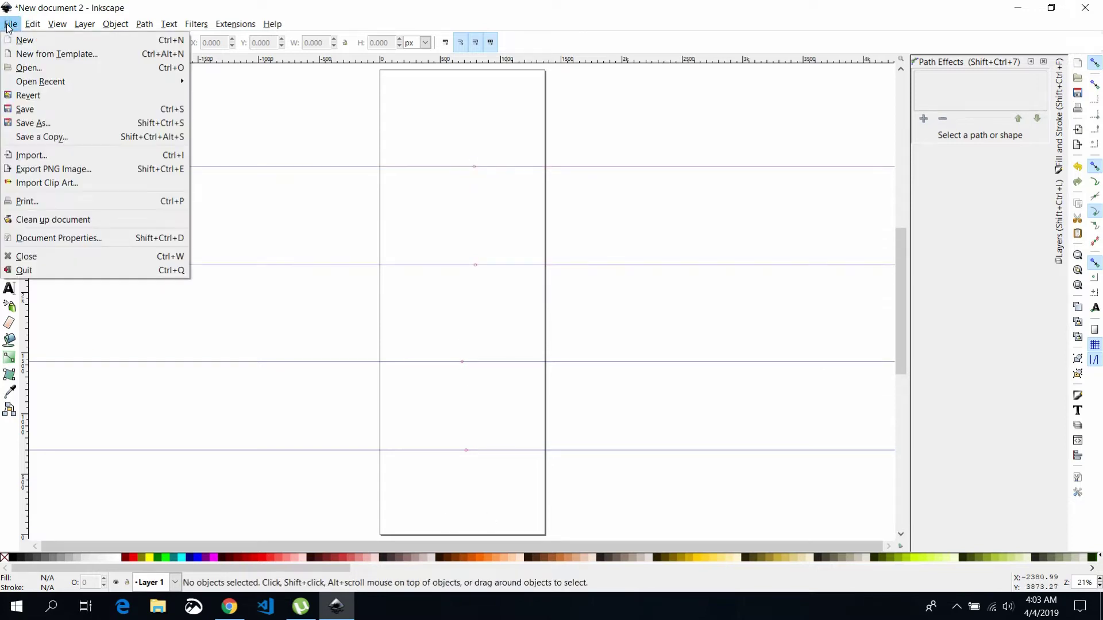
{"action": "left_click", "coordinate": [58, 155]}
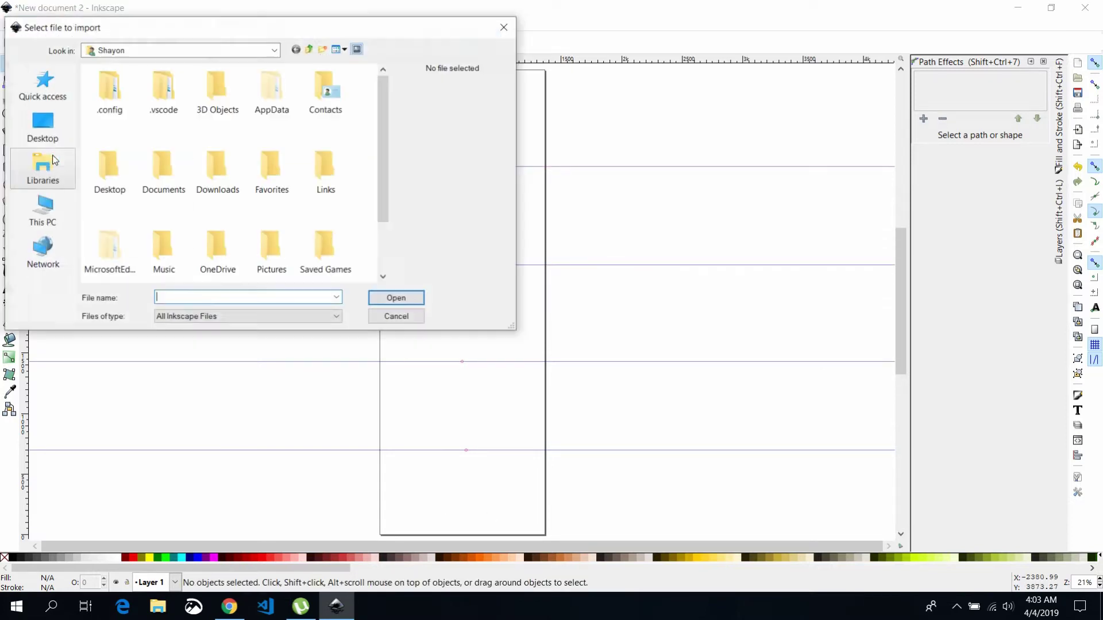
{"action": "left_click", "coordinate": [43, 213]}
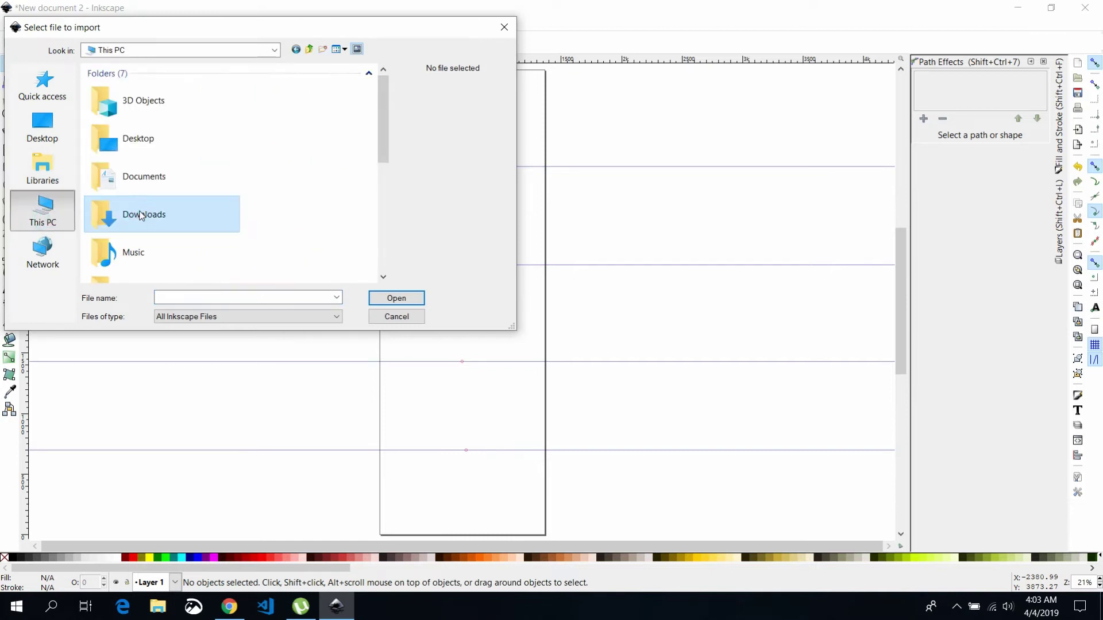
{"action": "double_click", "coordinate": [147, 211]}
{"action": "left_click_drag", "start_coordinate": [381, 128], "coordinate": [384, 244]}
{"action": "left_click", "coordinate": [315, 95]}
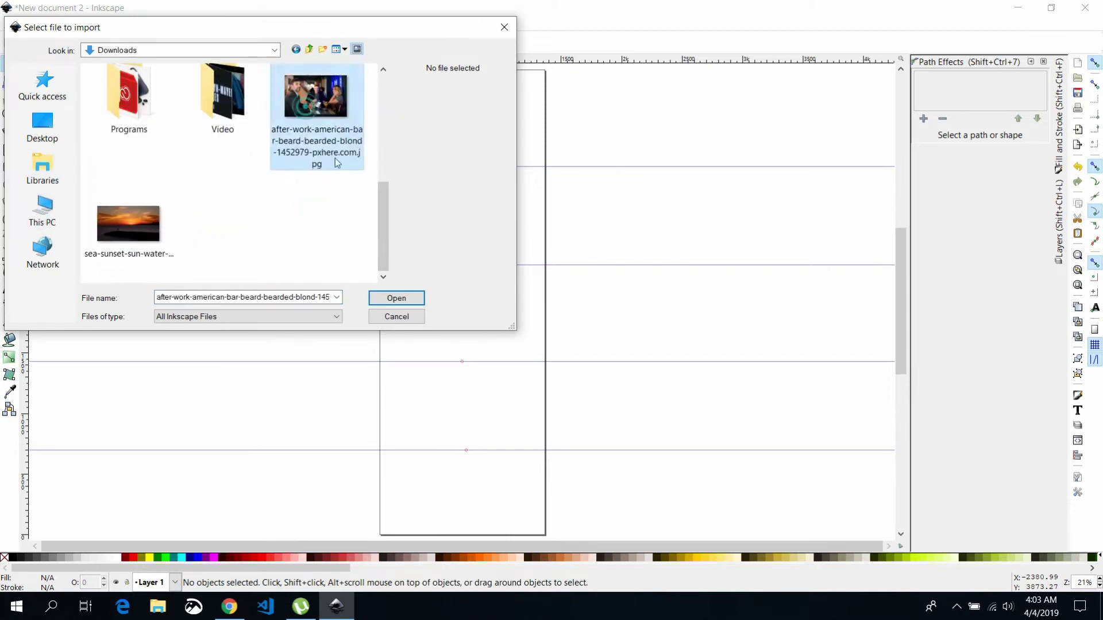
{"action": "left_click", "coordinate": [395, 299]}
{"action": "left_click", "coordinate": [639, 388]}
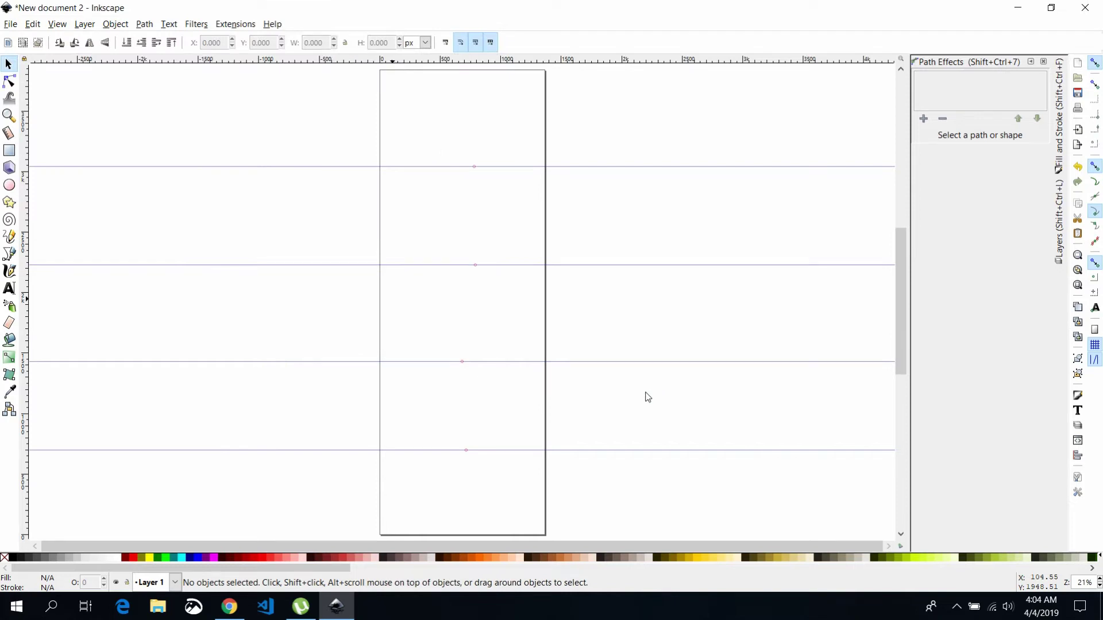
Place the photo top-left, align it to the page centre and top, and stretch it to full width
{"action": "left_click_drag", "start_coordinate": [647, 396], "coordinate": [464, 146]}
{"action": "left_click", "coordinate": [1077, 459]}
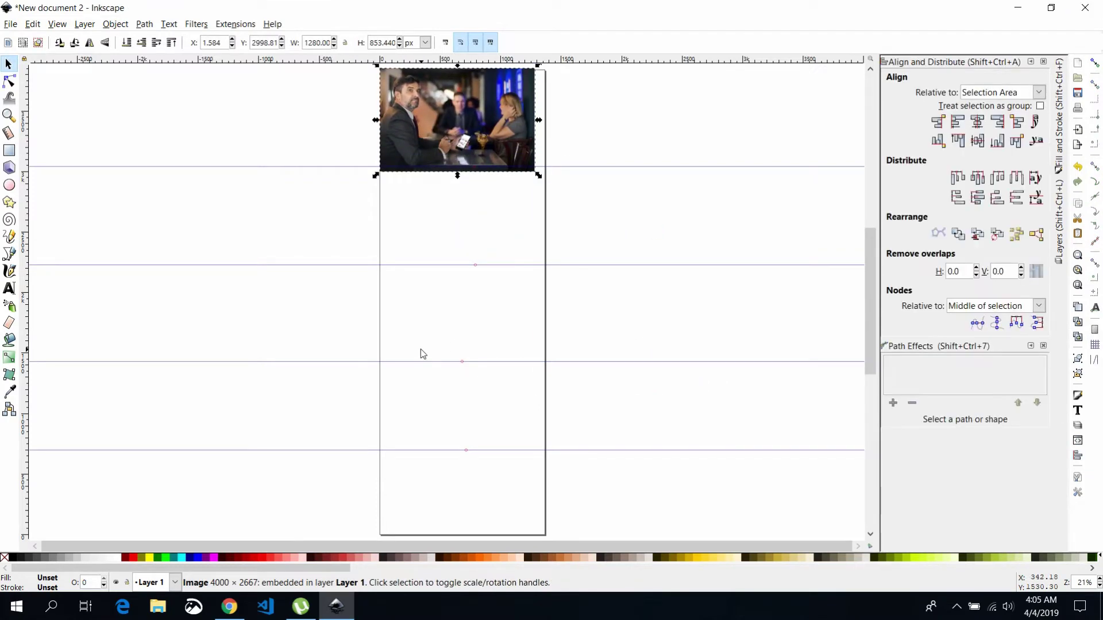
{"action": "left_click", "coordinate": [995, 95]}
{"action": "left_click", "coordinate": [976, 171]}
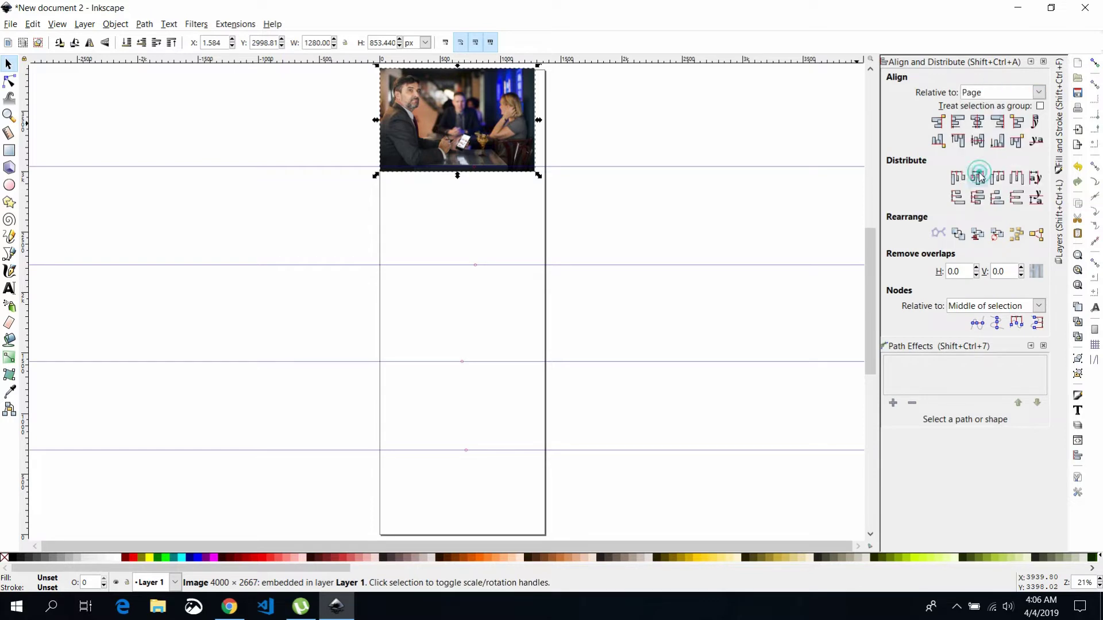
{"action": "left_click", "coordinate": [980, 121]}
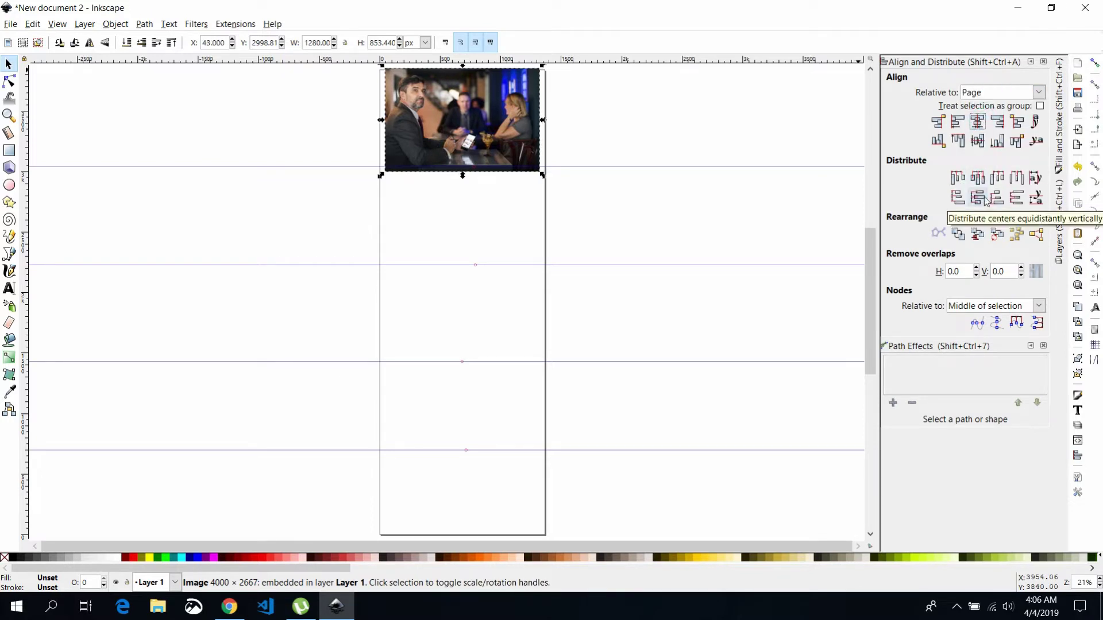
{"action": "left_click", "coordinate": [957, 140]}
{"action": "left_click_drag", "start_coordinate": [381, 122], "coordinate": [376, 122]}
Zoom in on the photo and select it
{"action": "left_click", "coordinate": [10, 150]}
{"action": "key", "text": "z"}
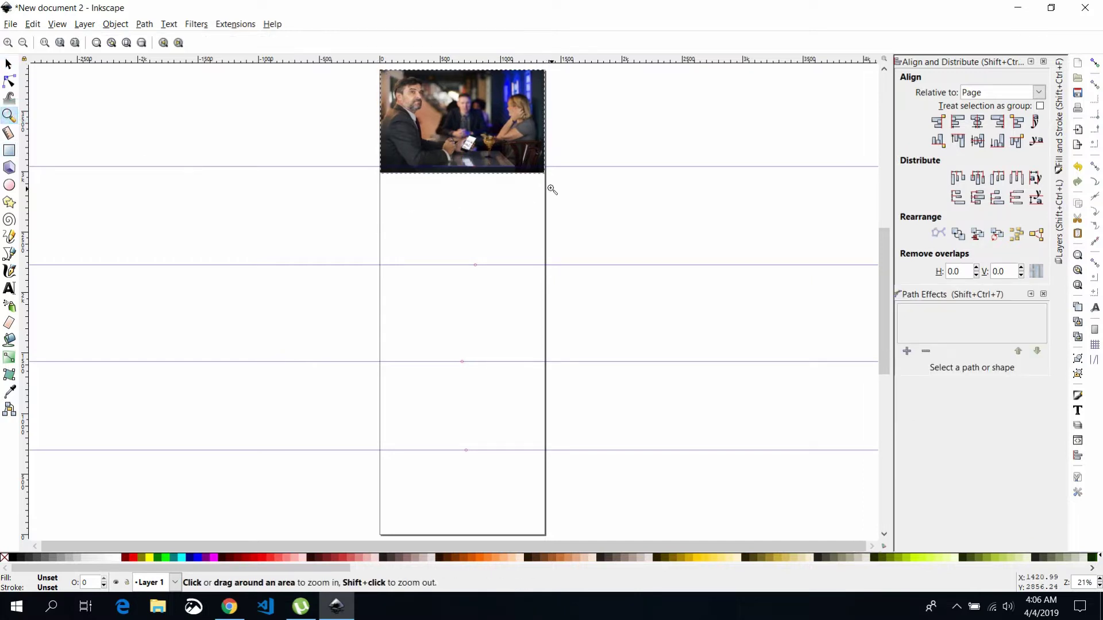
{"action": "left_click_drag", "start_coordinate": [552, 189], "coordinate": [377, 67]}
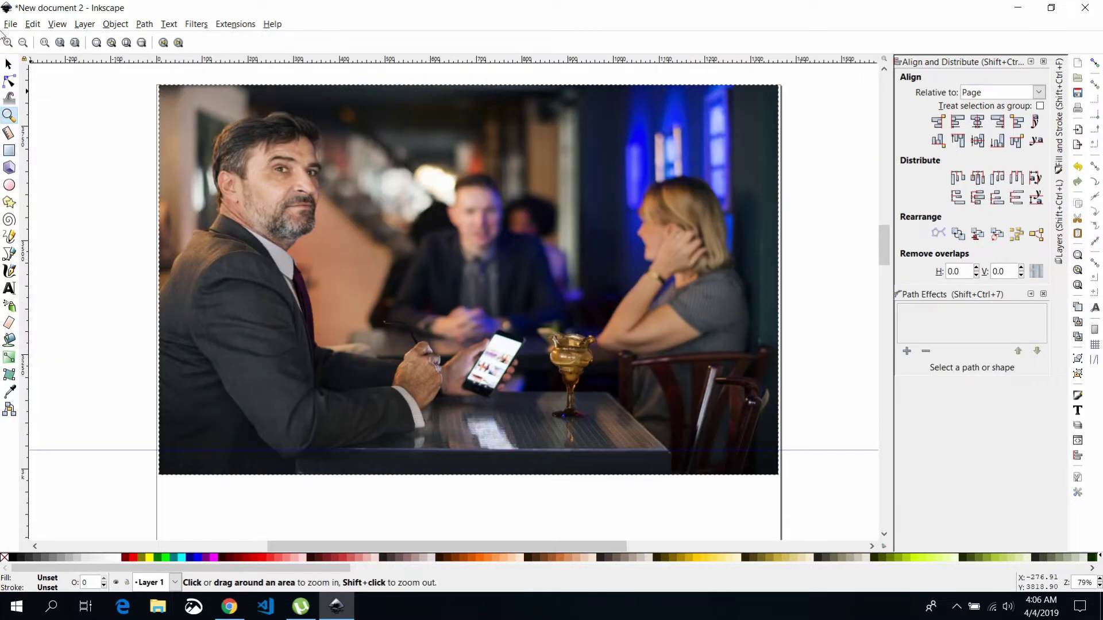
{"action": "left_click", "coordinate": [8, 63]}
{"action": "left_click", "coordinate": [236, 287]}
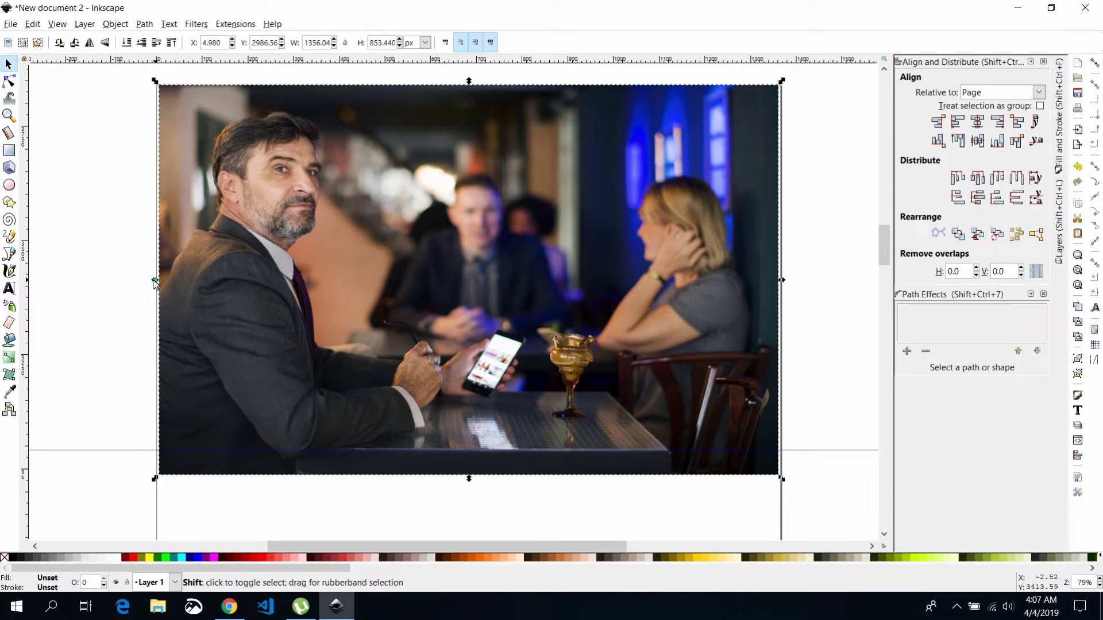
Stretch the photo to the page's left edge and draw a rectangle covering it
{"action": "left_click_drag", "start_coordinate": [155, 280], "coordinate": [152, 280]}
{"action": "left_click", "coordinate": [9, 150]}
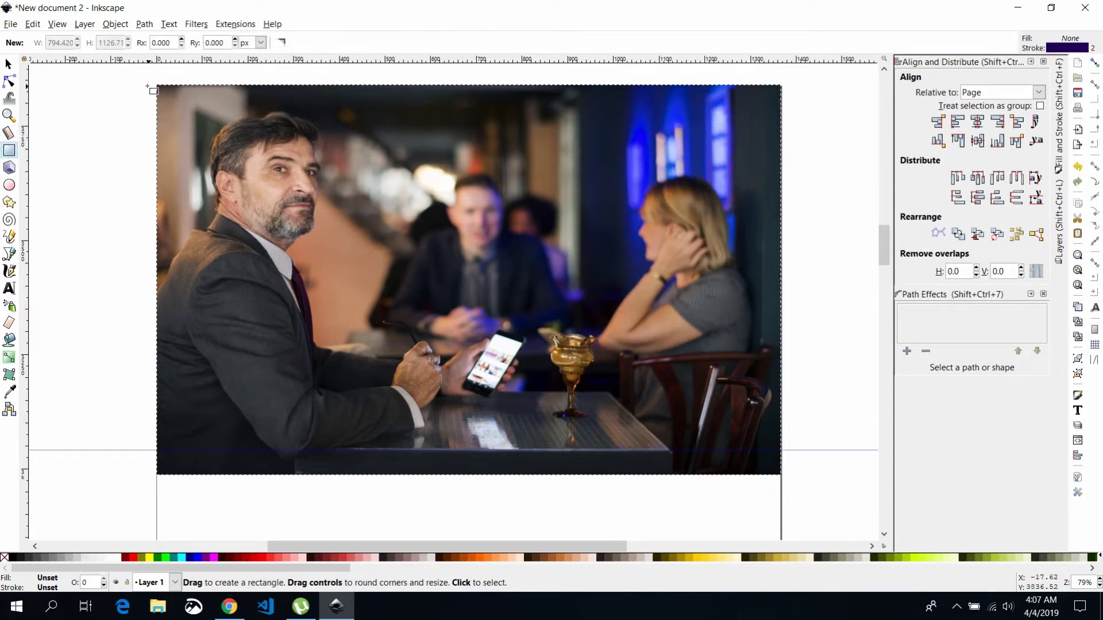
{"action": "left_click_drag", "start_coordinate": [155, 84], "coordinate": [781, 450]}
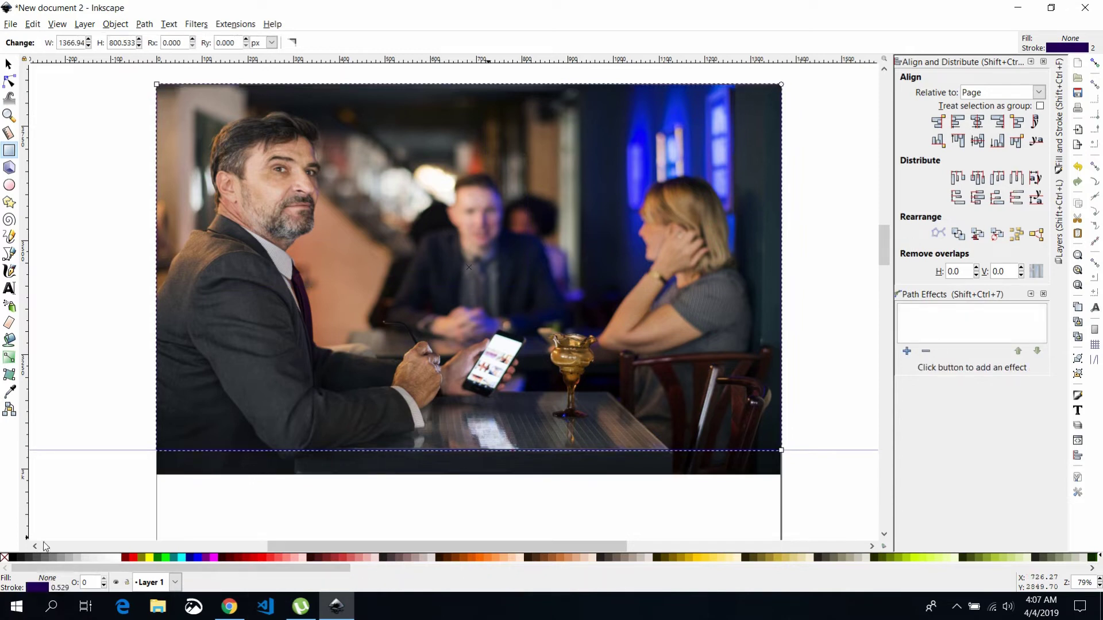
Give the rectangle no stroke, flat fill 2d1650 and 67% opacity
{"action": "left_click", "coordinate": [1077, 397]}
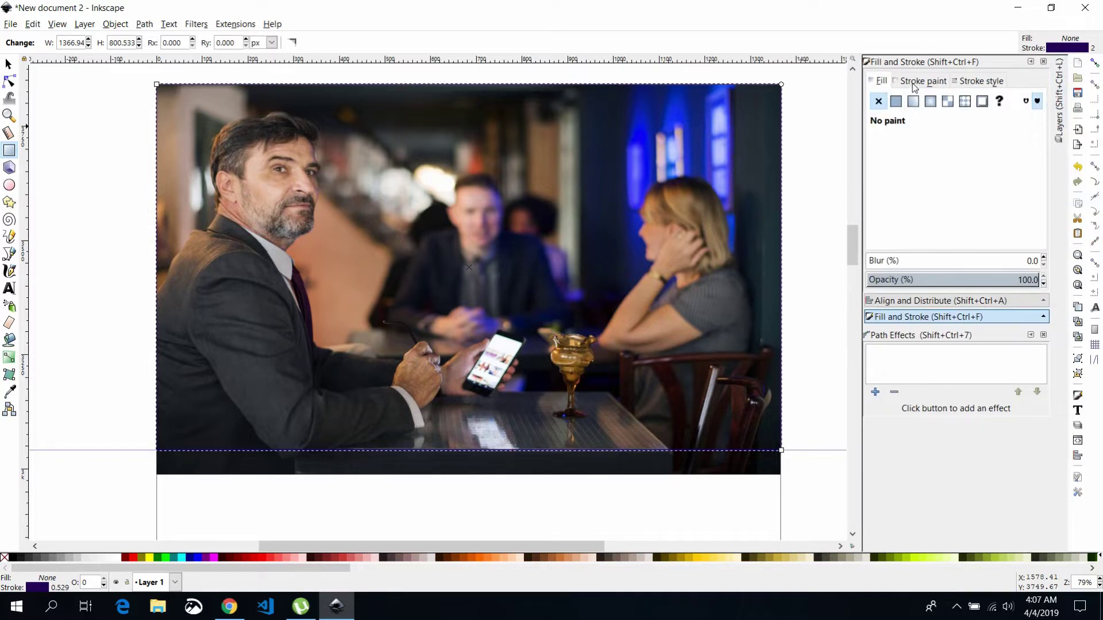
{"action": "left_click", "coordinate": [919, 81]}
{"action": "left_click", "coordinate": [878, 101]}
{"action": "left_click", "coordinate": [882, 81]}
{"action": "left_click", "coordinate": [896, 101]}
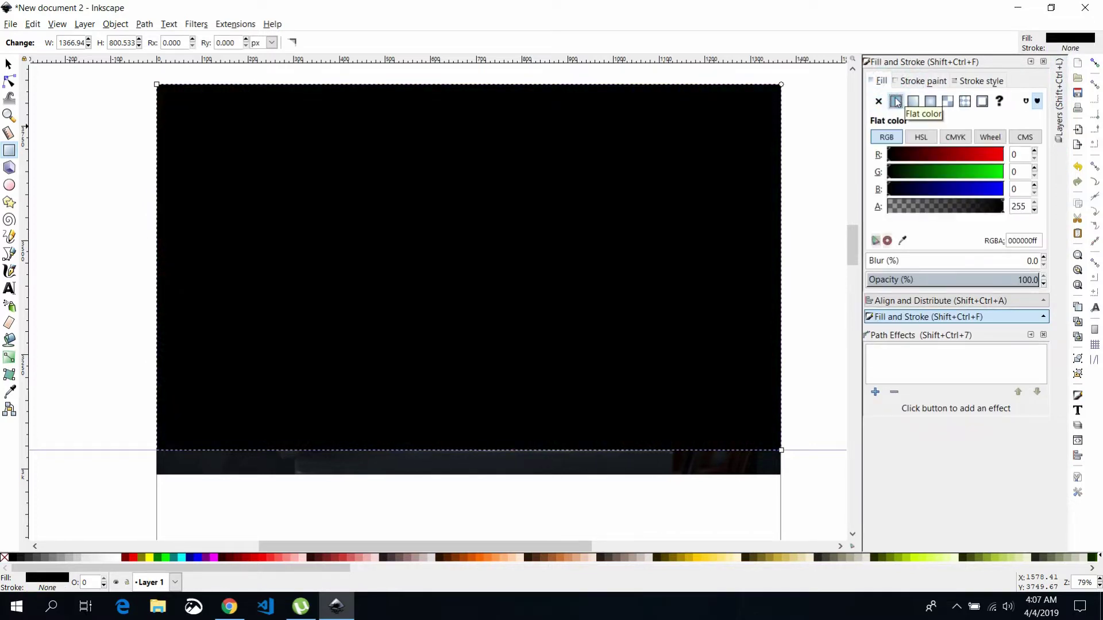
{"action": "left_click", "coordinate": [9, 64]}
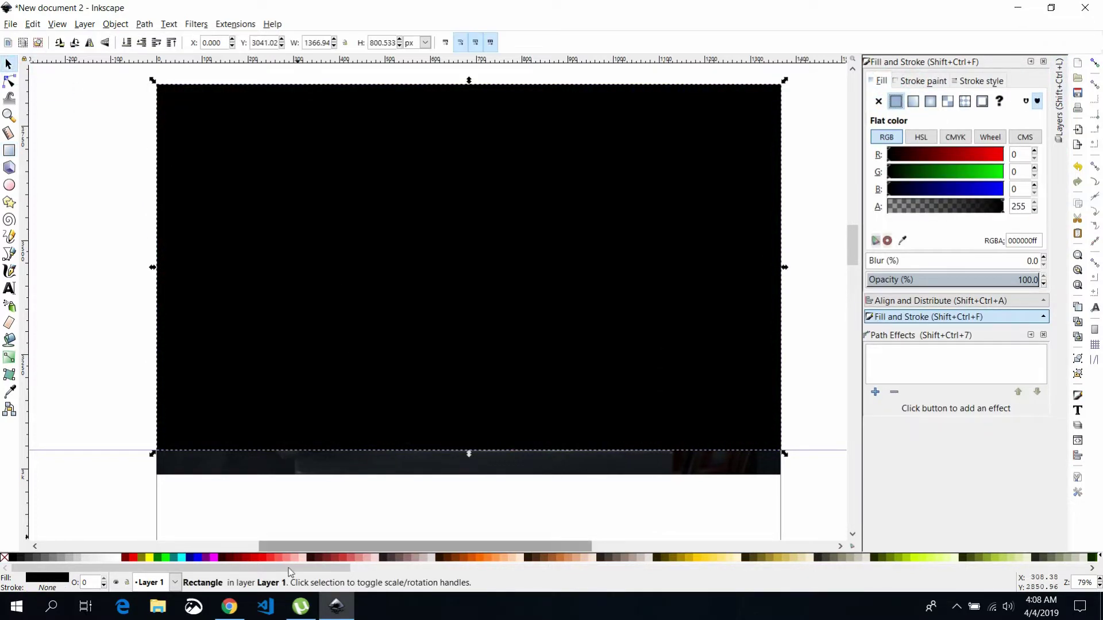
{"action": "mouse_move", "coordinate": [346, 567]}
{"action": "left_mouse_down"}
{"action": "mouse_move", "coordinate": [730, 601]}
{"action": "mouse_move", "coordinate": [942, 598]}
{"action": "left_mouse_up"}
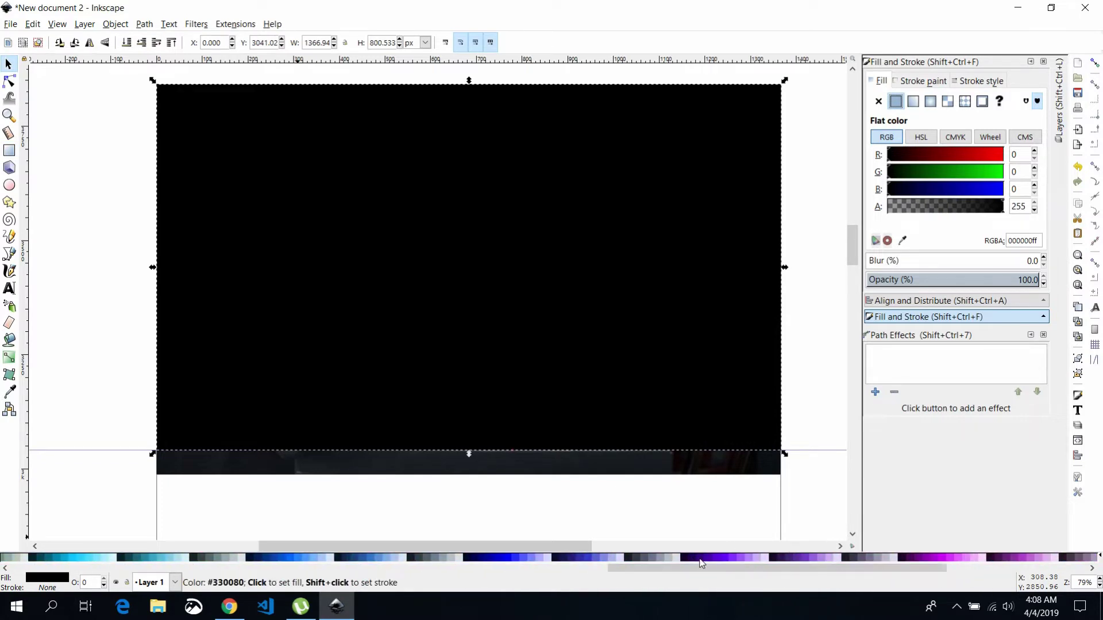
{"action": "left_click", "coordinate": [698, 562]}
{"action": "left_click", "coordinate": [741, 558]}
{"action": "left_click_drag", "start_coordinate": [971, 280], "coordinate": [982, 279]}
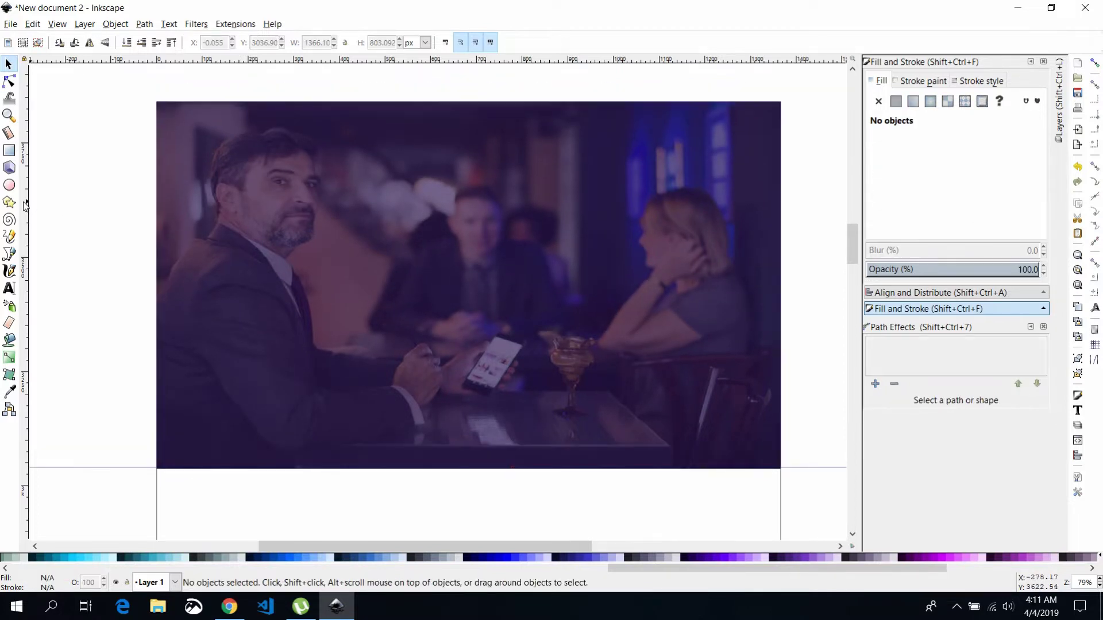
Add a vertical guide and the nav text 'HOME ABOUT US SERVICES PORTFOLIO CONTACT' at size 16, MS UI Gothic
{"action": "left_click_drag", "start_coordinate": [26, 205], "coordinate": [314, 194]}
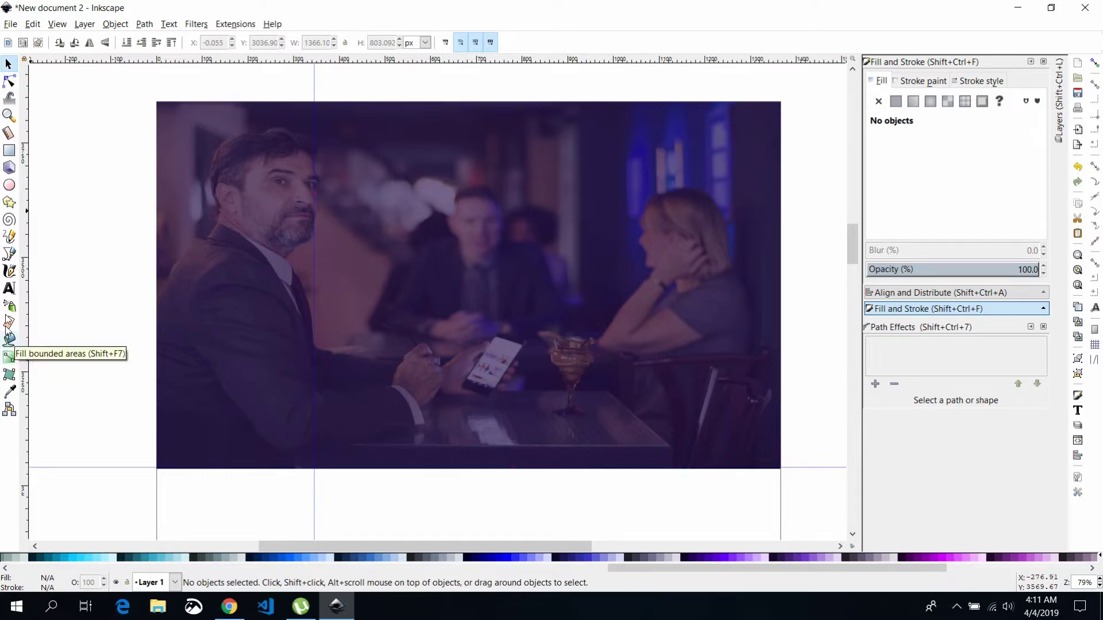
{"action": "left_click", "coordinate": [10, 288]}
{"action": "left_click", "coordinate": [322, 118]}
{"action": "type", "text": "HOME ABOUT US   SERVICES   PORTFOLIO   CONTACT"}
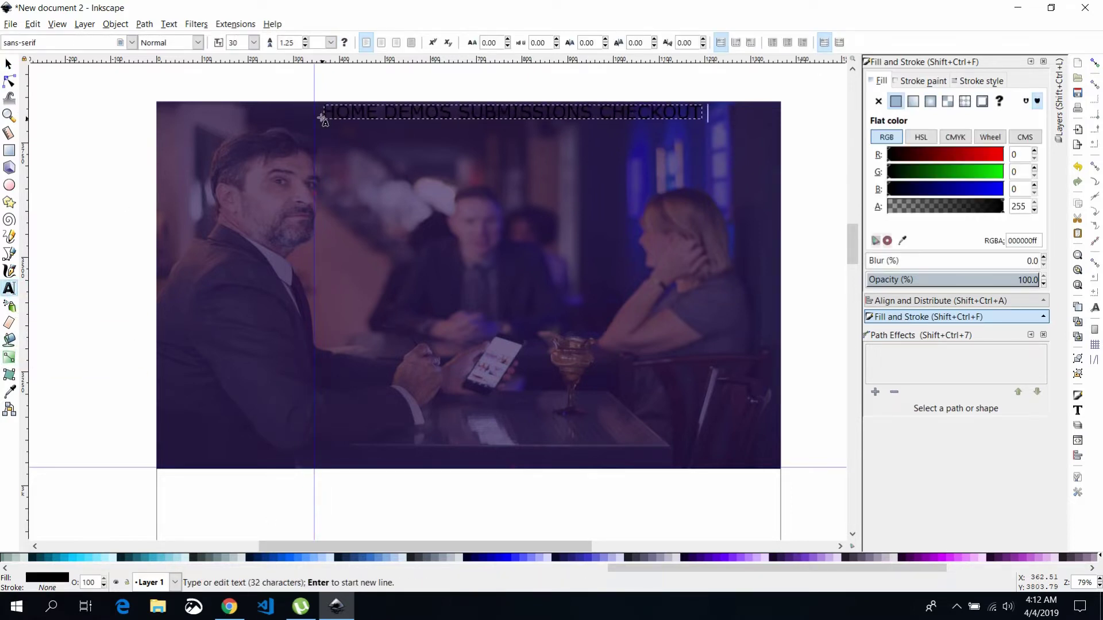
{"action": "left_click", "coordinate": [253, 42]}
{"action": "left_click", "coordinate": [233, 205]}
{"action": "type", "text": "ABOUT CONTRACT"}
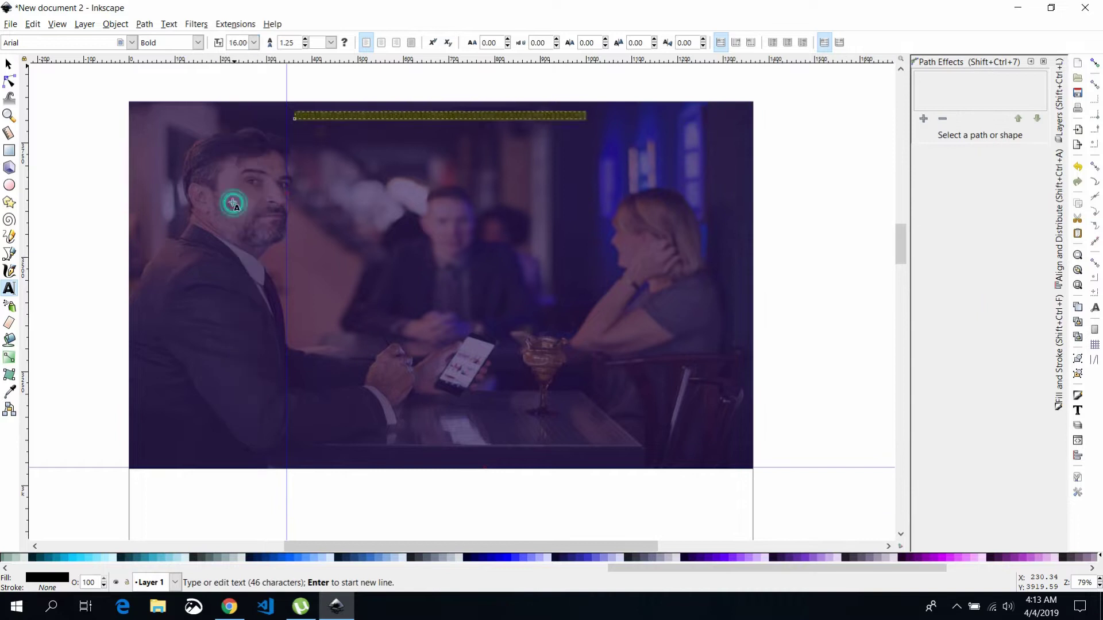
{"action": "left_click", "coordinate": [132, 42]}
{"action": "left_click_drag", "start_coordinate": [130, 218], "coordinate": [144, 344]}
{"action": "left_click", "coordinate": [26, 329]}
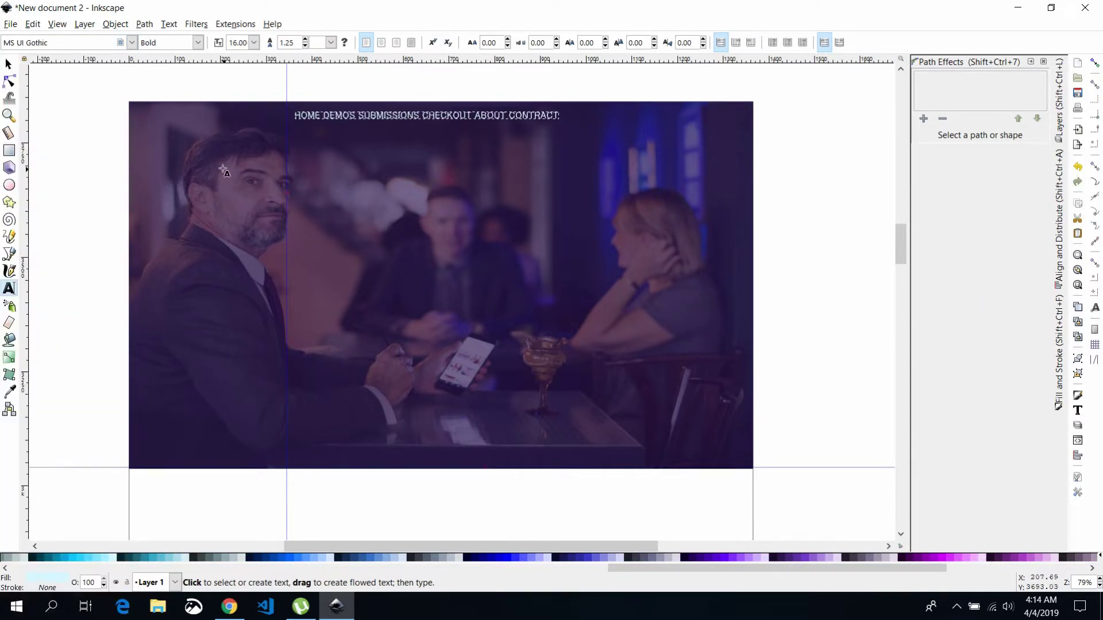
Even out the spacing between the nav words and nudge the text slightly down-left
{"action": "left_click", "coordinate": [381, 116]}
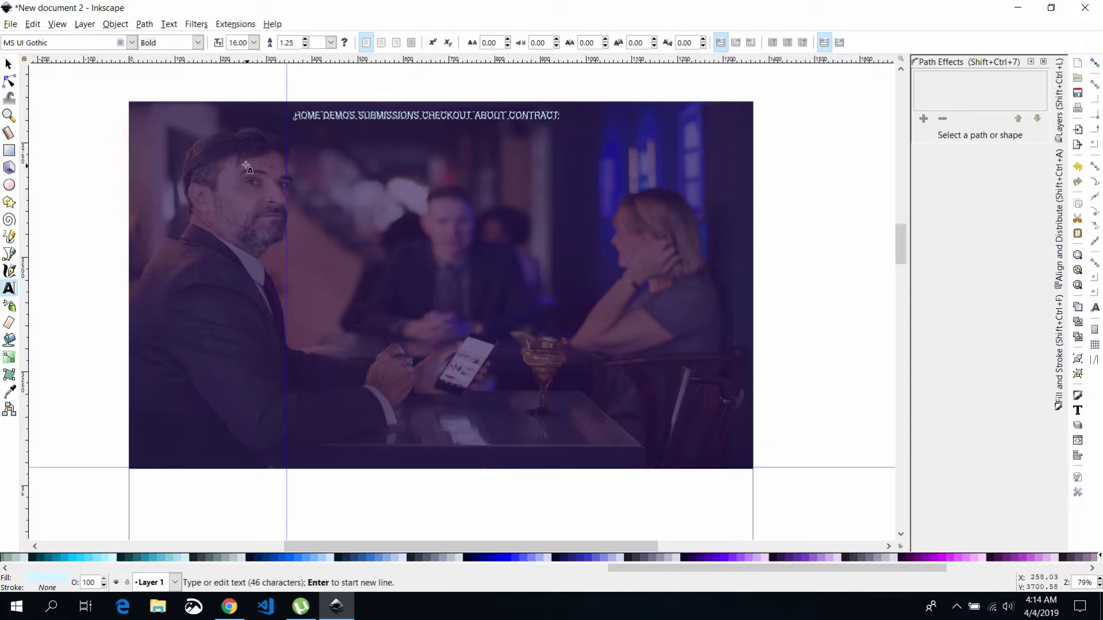
{"action": "key", "text": "BackSpace"}
{"action": "key", "text": "BackSpace"}
{"action": "key", "text": "BackSpace"}
{"action": "key", "text": "BackSpace"}
{"action": "key", "text": "BackSpace"}
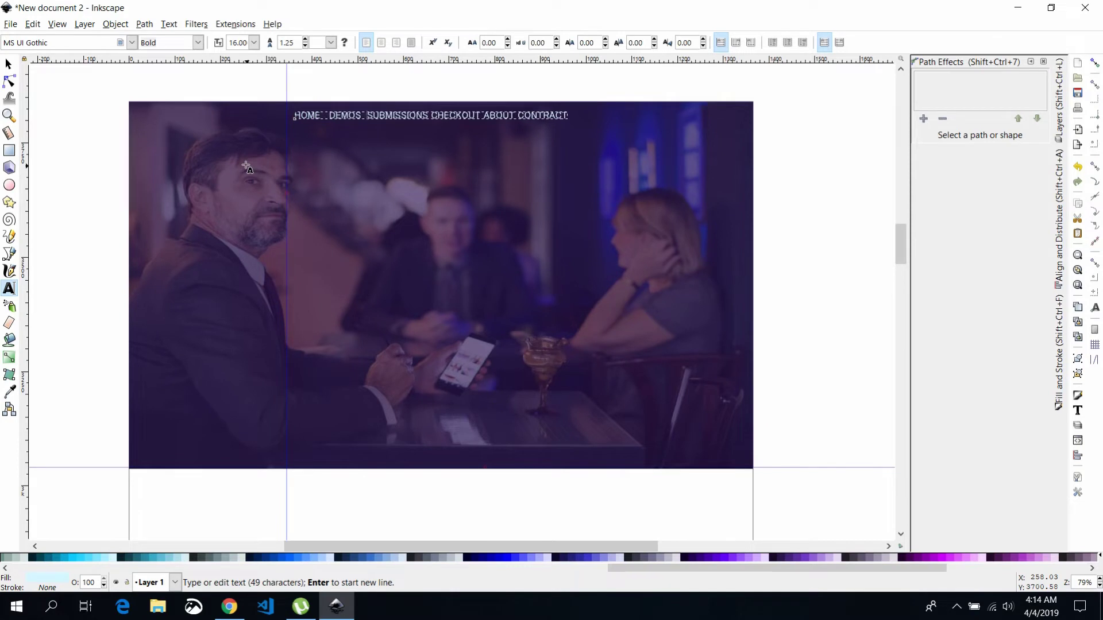
{"action": "key", "text": "Right"}
{"action": "key", "text": "Right"}
{"action": "key", "text": "Right"}
{"action": "key", "text": "Right"}
{"action": "key", "text": "Right"}
{"action": "key", "text": "Right"}
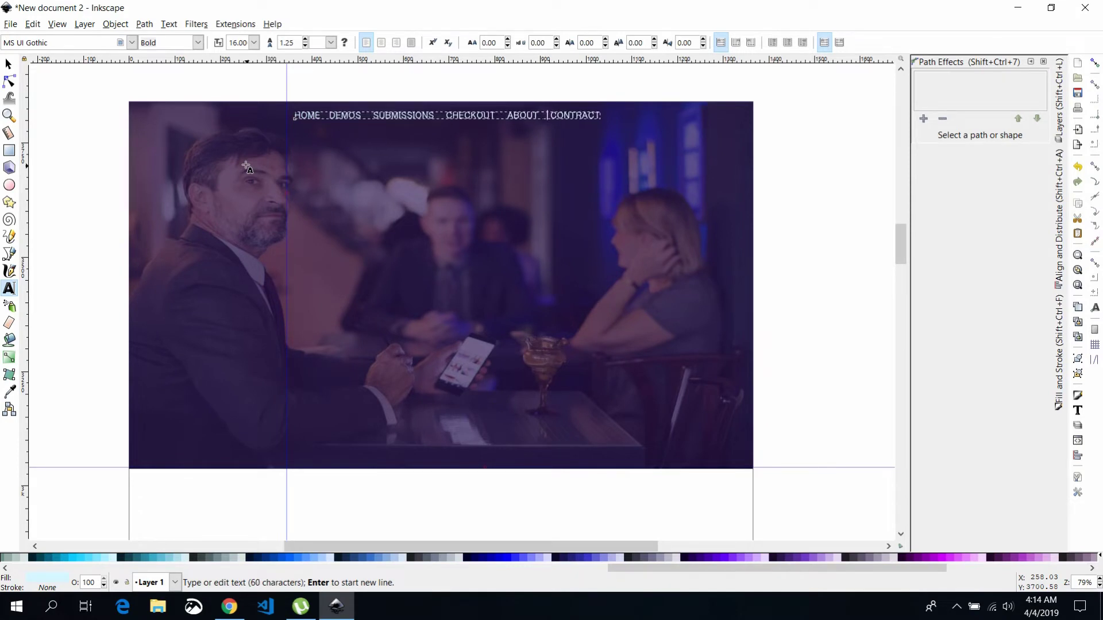
{"action": "left_click", "coordinate": [7, 65]}
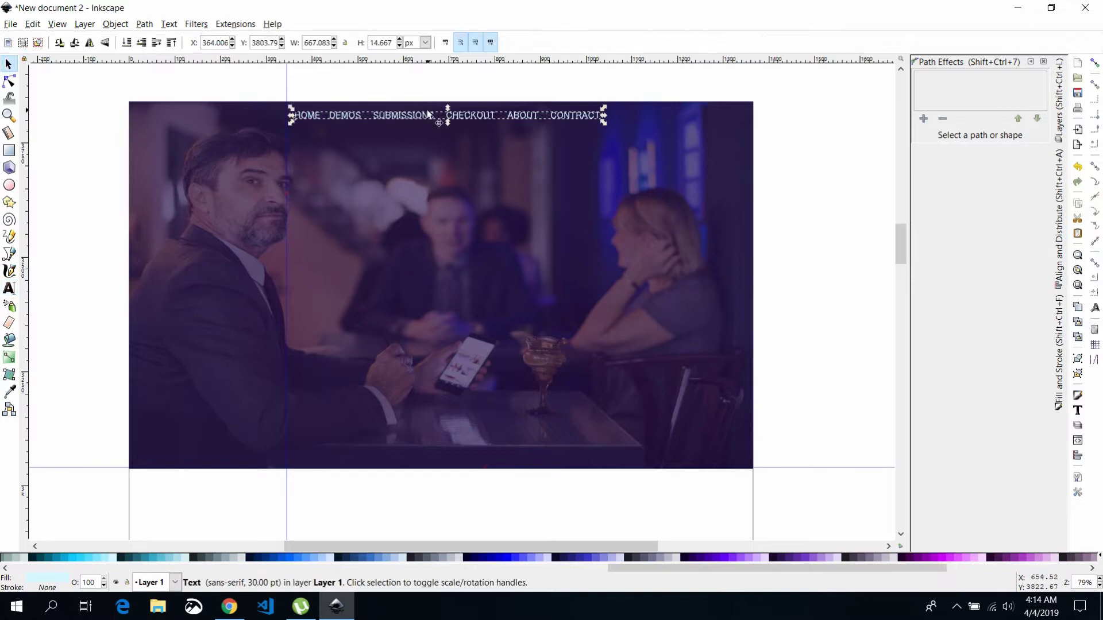
{"action": "left_click_drag", "start_coordinate": [439, 121], "coordinate": [434, 126]}
Add another vertical guide and shift the right-hand guide slightly right
{"action": "left_click_drag", "start_coordinate": [27, 179], "coordinate": [187, 161]}
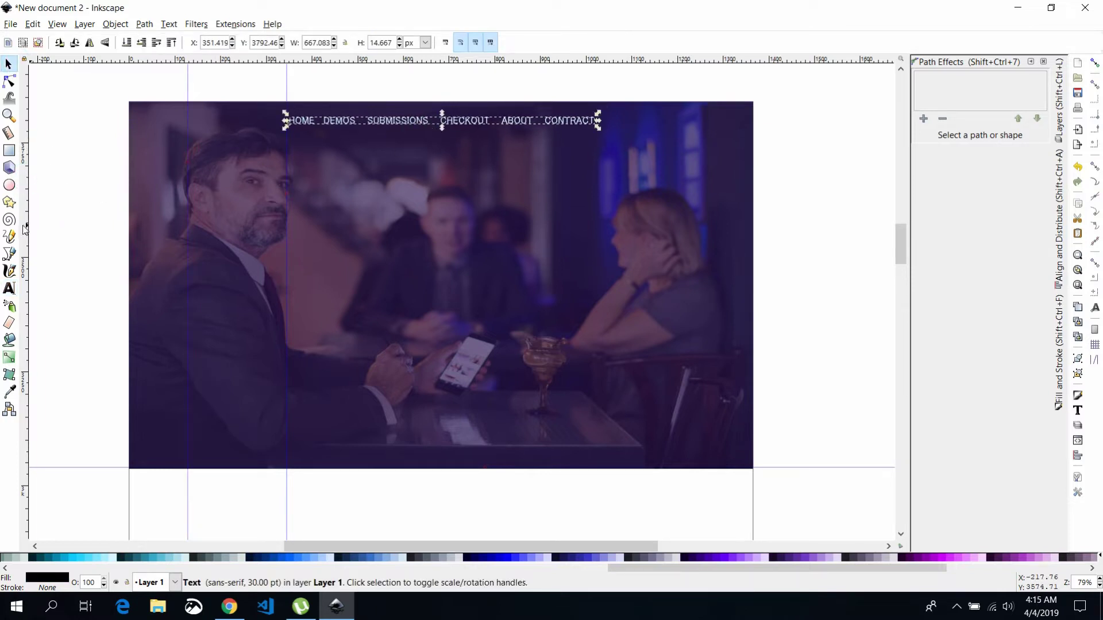
{"action": "left_click_drag", "start_coordinate": [674, 232], "coordinate": [686, 229]}
{"action": "left_click", "coordinate": [390, 326]}
{"action": "left_click", "coordinate": [822, 188]}
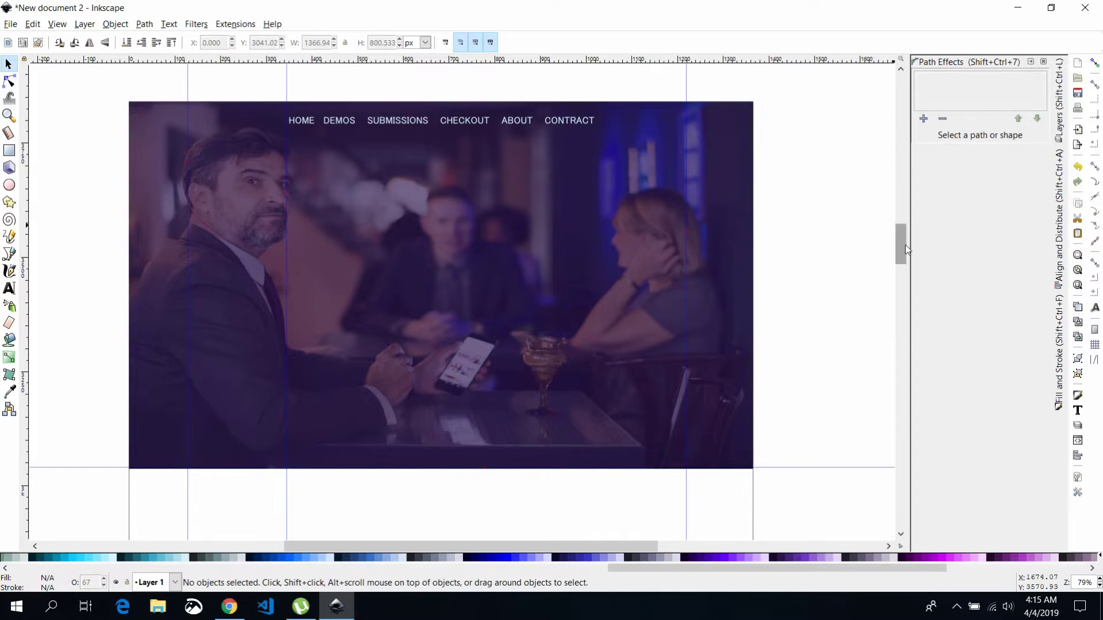
Create a TEXT layer and move the nav text into it
{"action": "left_click", "coordinate": [1062, 134]}
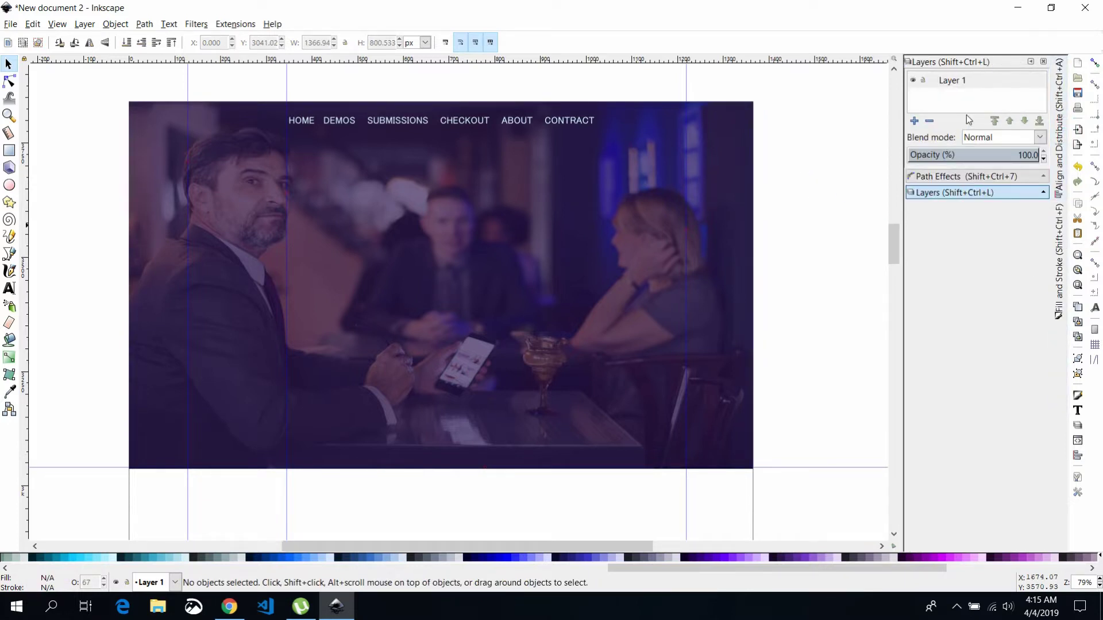
{"action": "left_click", "coordinate": [574, 119]}
{"action": "left_click", "coordinate": [914, 120]}
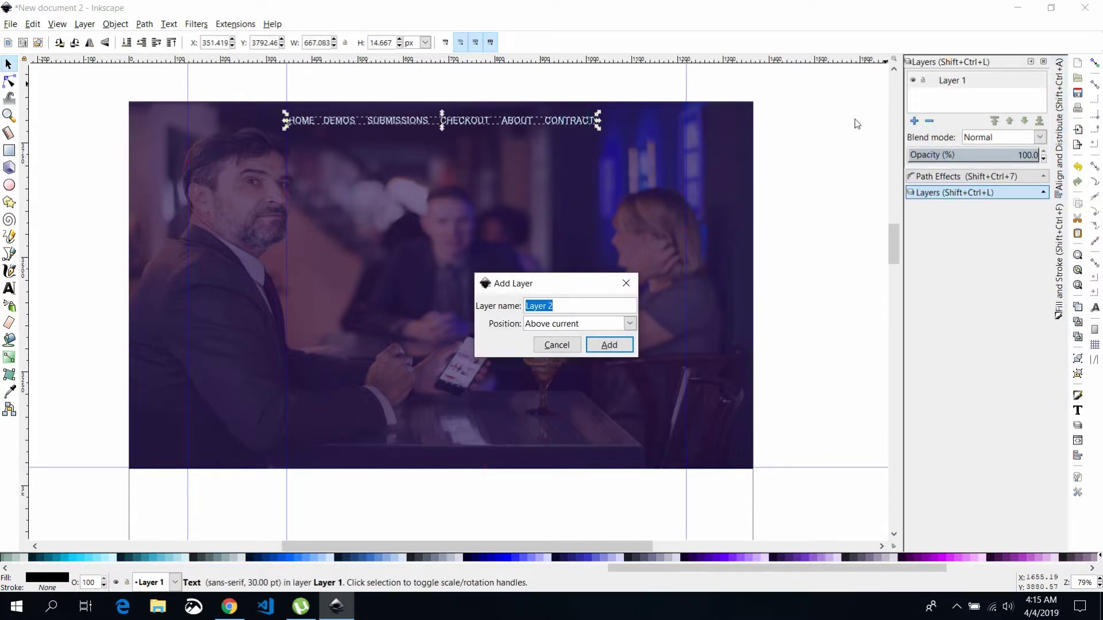
{"action": "type", "text": "TEXT"}
{"action": "key", "text": "Return"}
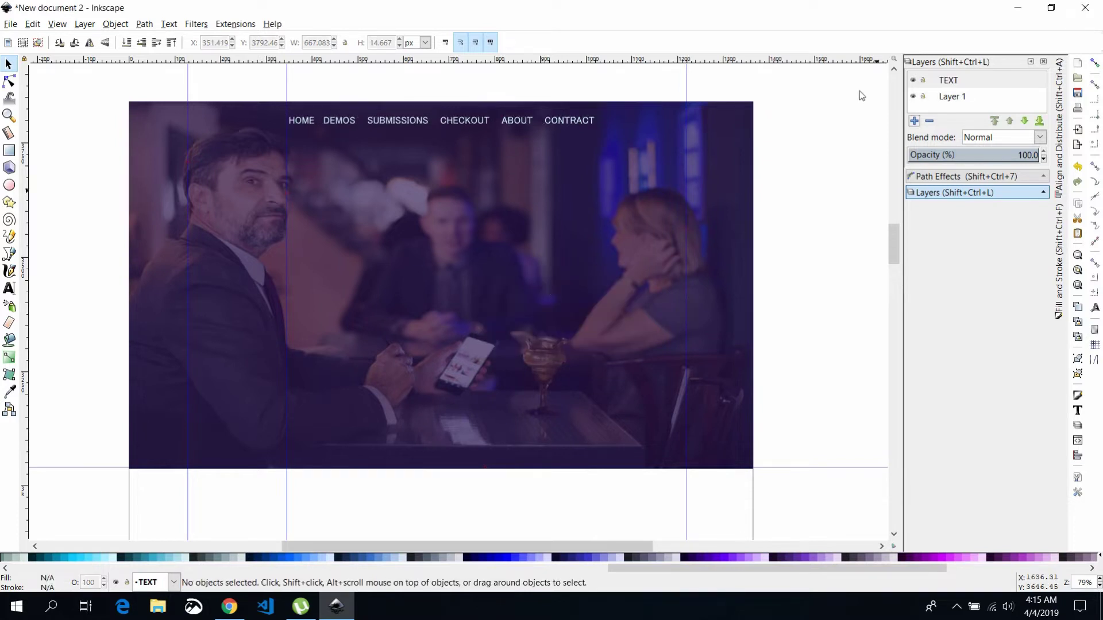
{"action": "left_click", "coordinate": [557, 116]}
{"action": "right_click", "coordinate": [557, 117]}
{"action": "left_click", "coordinate": [603, 324]}
{"action": "left_click", "coordinate": [529, 271]}
{"action": "left_click", "coordinate": [592, 380]}
Create an overlay layer and move the purple rectangle into it
{"action": "left_click", "coordinate": [954, 97]}
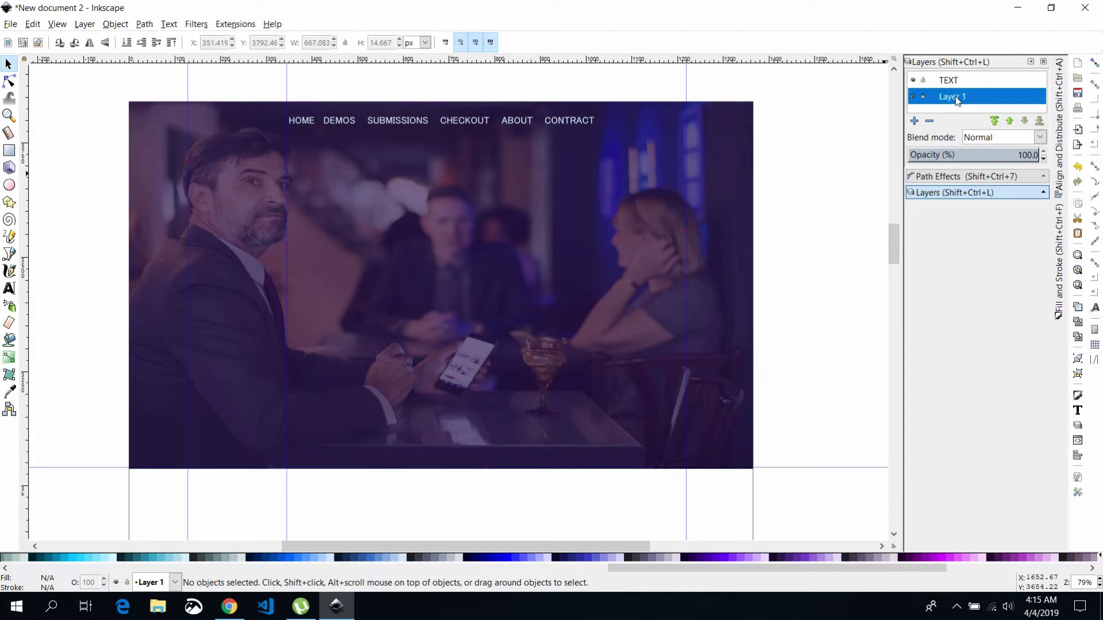
{"action": "left_click", "coordinate": [914, 121]}
{"action": "type", "text": "over"}
{"action": "key", "text": "Return"}
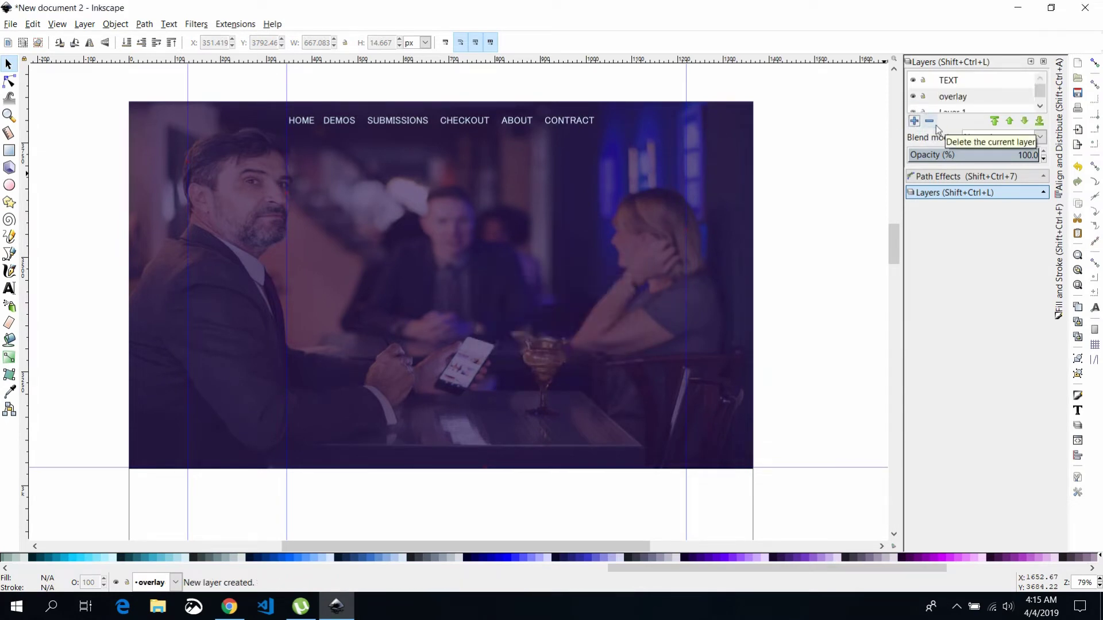
{"action": "left_click", "coordinate": [657, 217]}
{"action": "right_click", "coordinate": [657, 218]}
{"action": "left_click", "coordinate": [695, 402]}
{"action": "left_click", "coordinate": [540, 289]}
{"action": "left_click", "coordinate": [592, 382]}
Rename Layer 1 to BG and make TEXT the current layer
{"action": "left_click", "coordinate": [970, 193]}
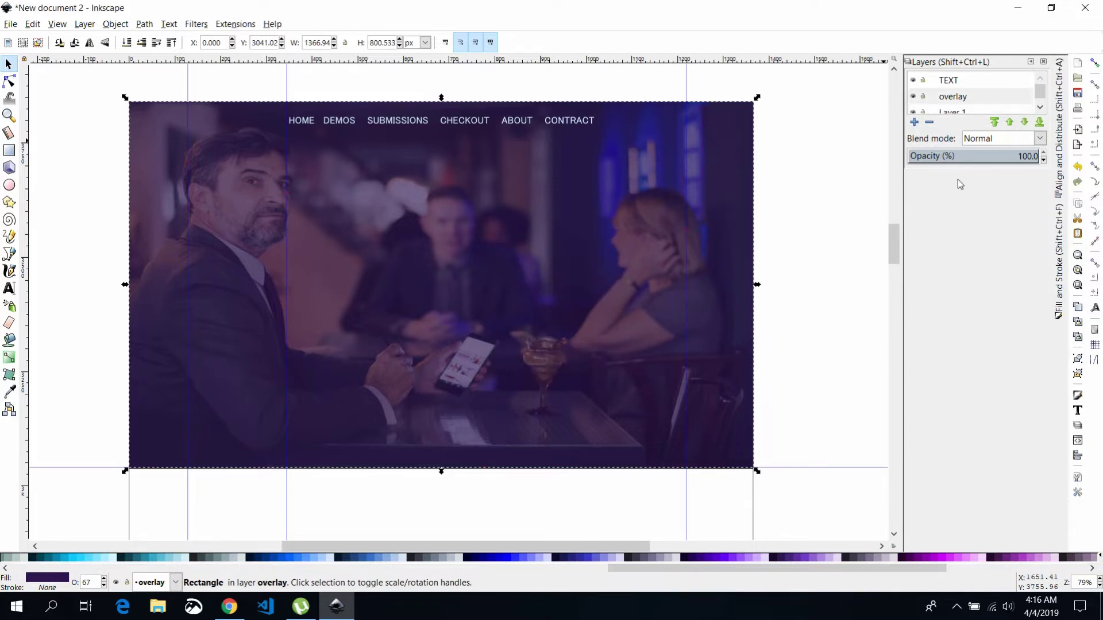
{"action": "left_click", "coordinate": [947, 98]}
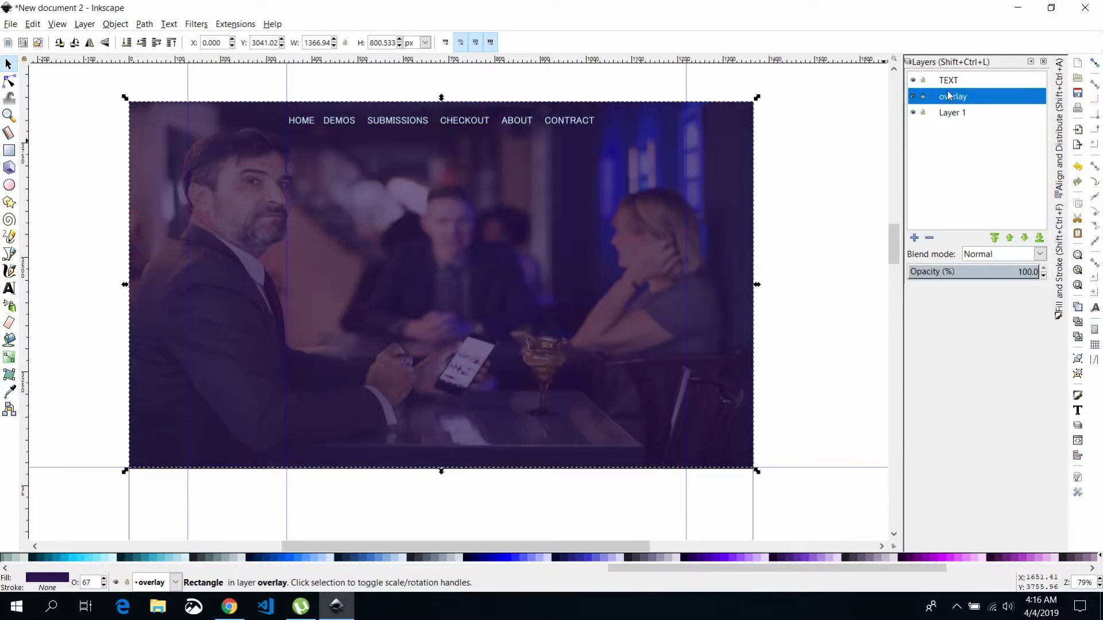
{"action": "double_click", "coordinate": [954, 114]}
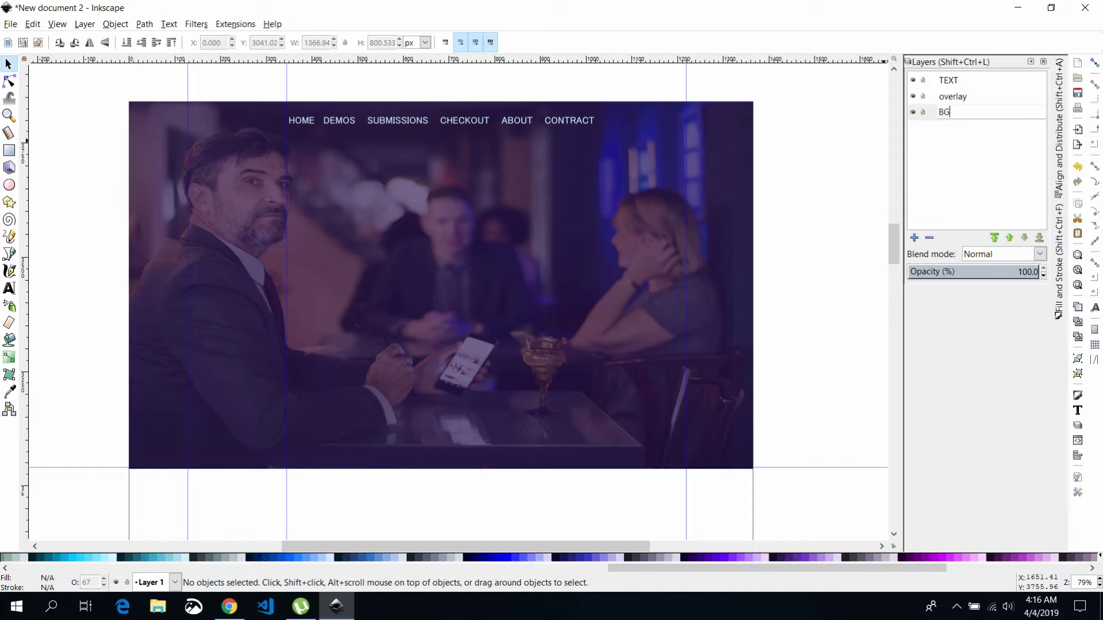
{"action": "key", "text": "Return"}
{"action": "left_click", "coordinate": [921, 81]}
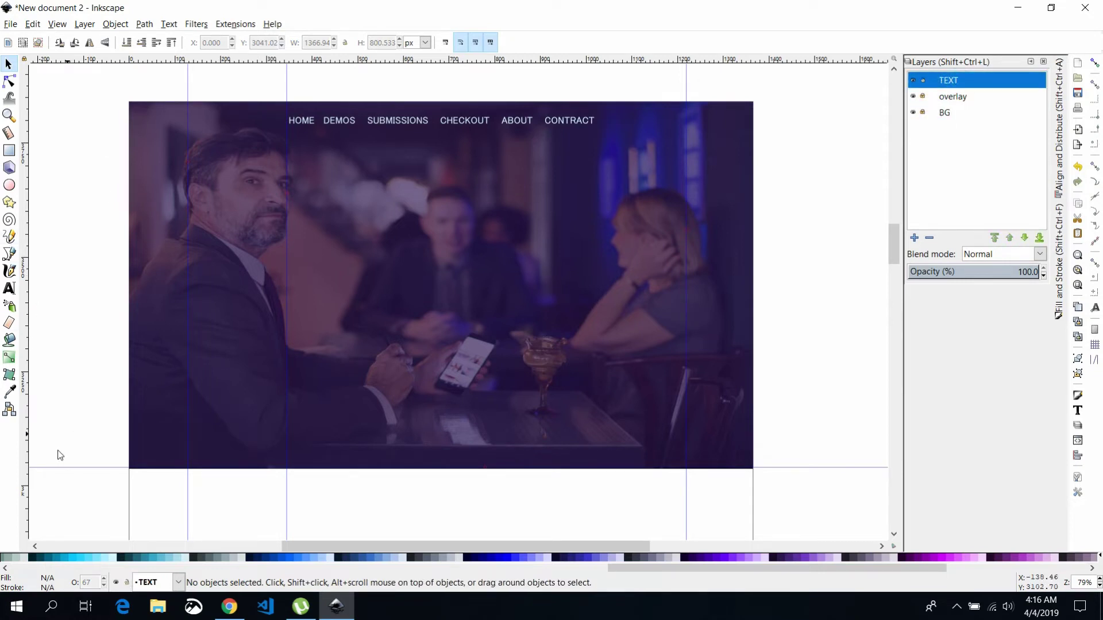
Zoom in right of CONTRACT and add a new layer named 'icon 1'
{"action": "left_click", "coordinate": [8, 115]}
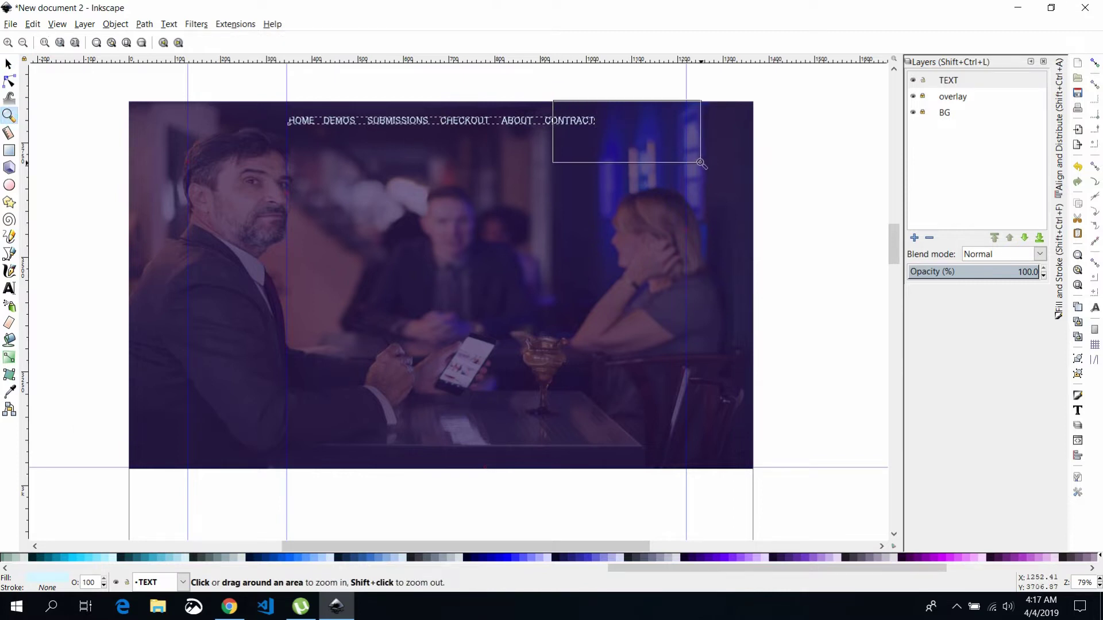
{"action": "left_click_drag", "start_coordinate": [550, 100], "coordinate": [699, 166]}
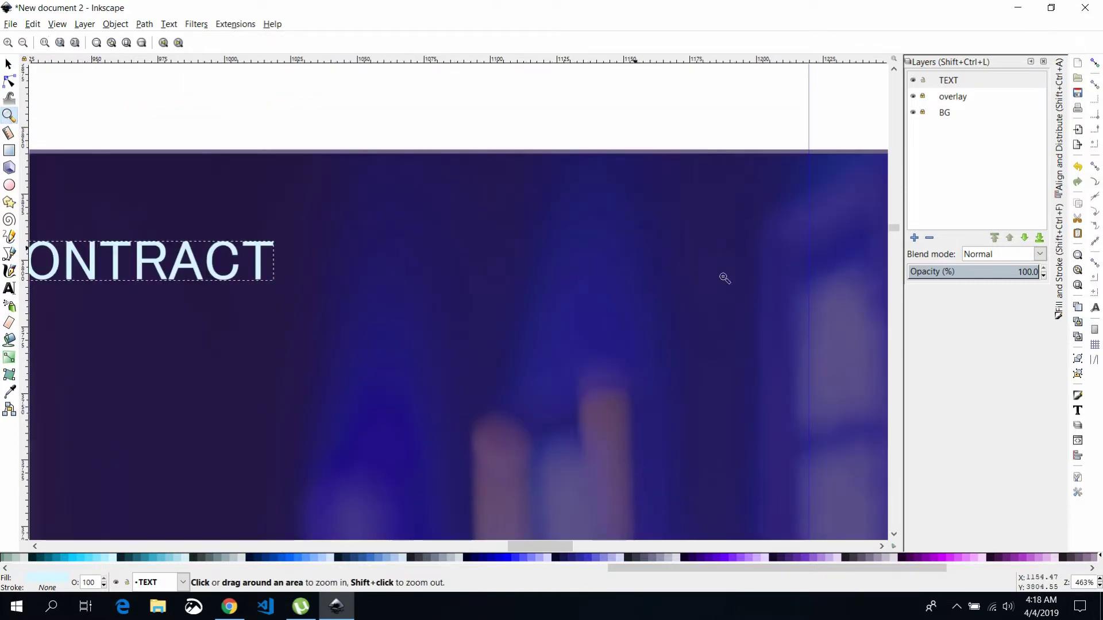
{"action": "left_click", "coordinate": [914, 239]}
{"action": "type", "text": "icon"}
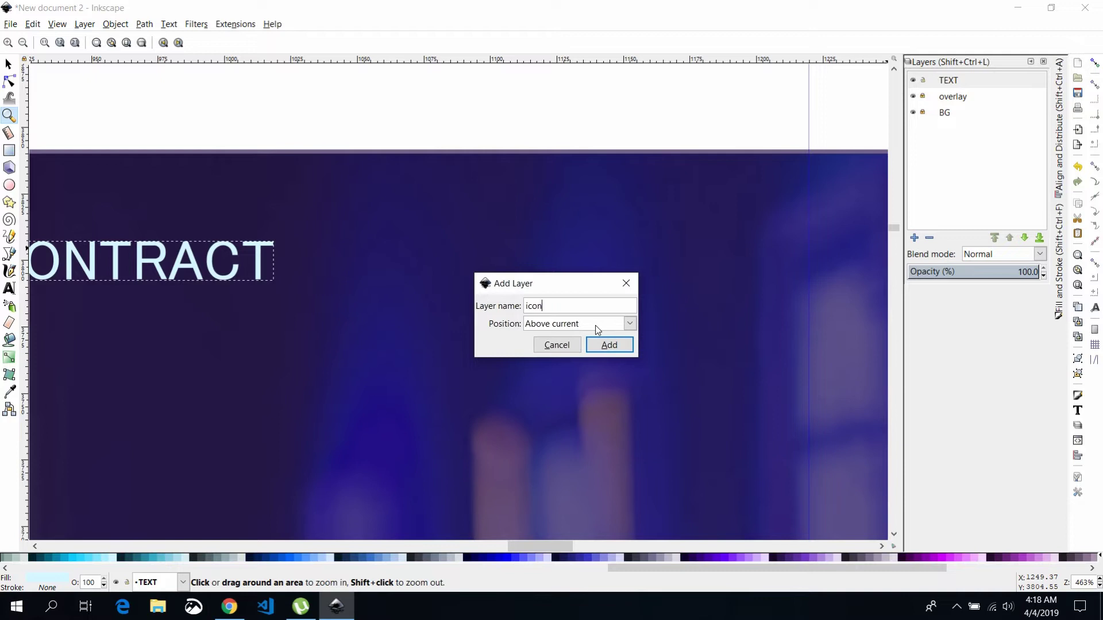
{"action": "type", "text": "1"}
{"action": "left_click", "coordinate": [608, 345]}
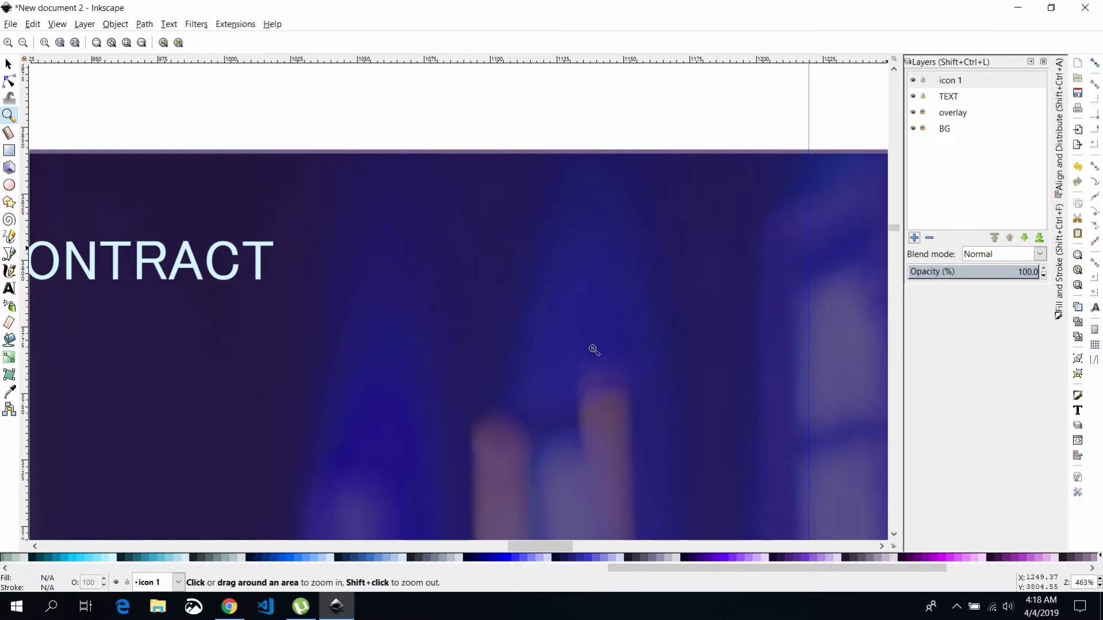
Draw a rectangle with corner radius 10 and resize it into a thin bar about 46 × 5 px
{"action": "left_click", "coordinate": [9, 151]}
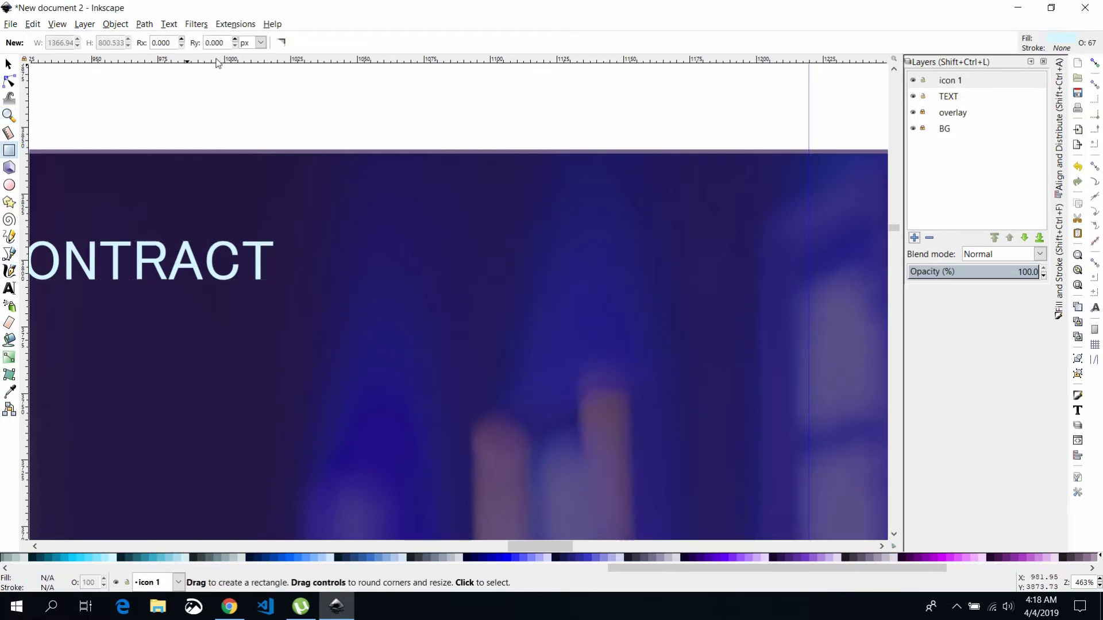
{"action": "left_click_drag", "start_coordinate": [450, 227], "coordinate": [664, 294]}
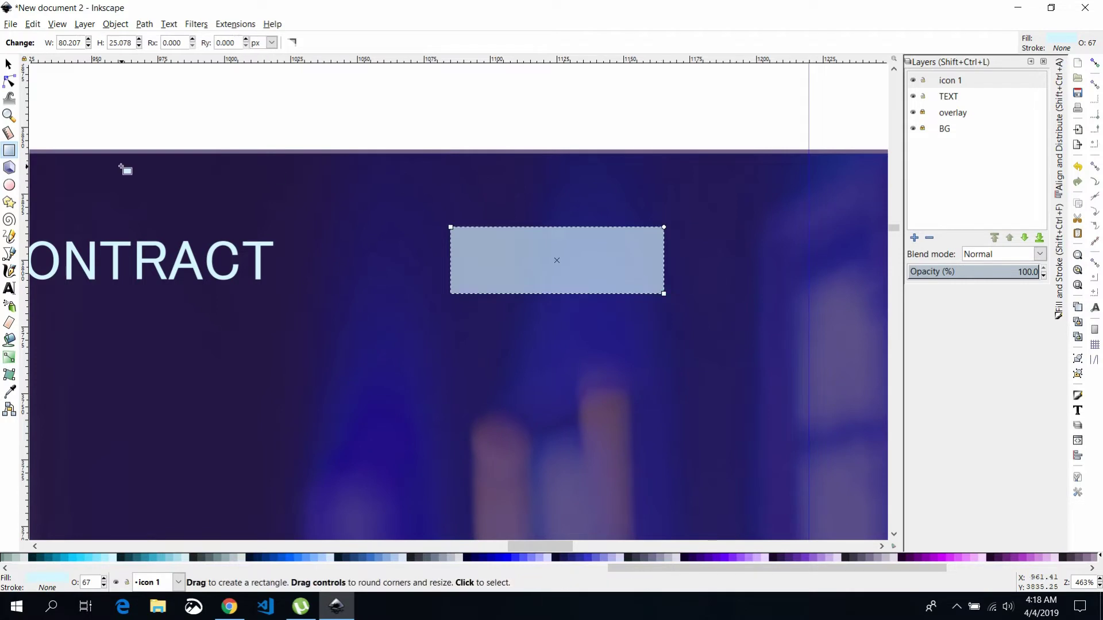
{"action": "key", "text": "ctrl+a"}
{"action": "type", "text": "10"}
{"action": "key", "text": "Return"}
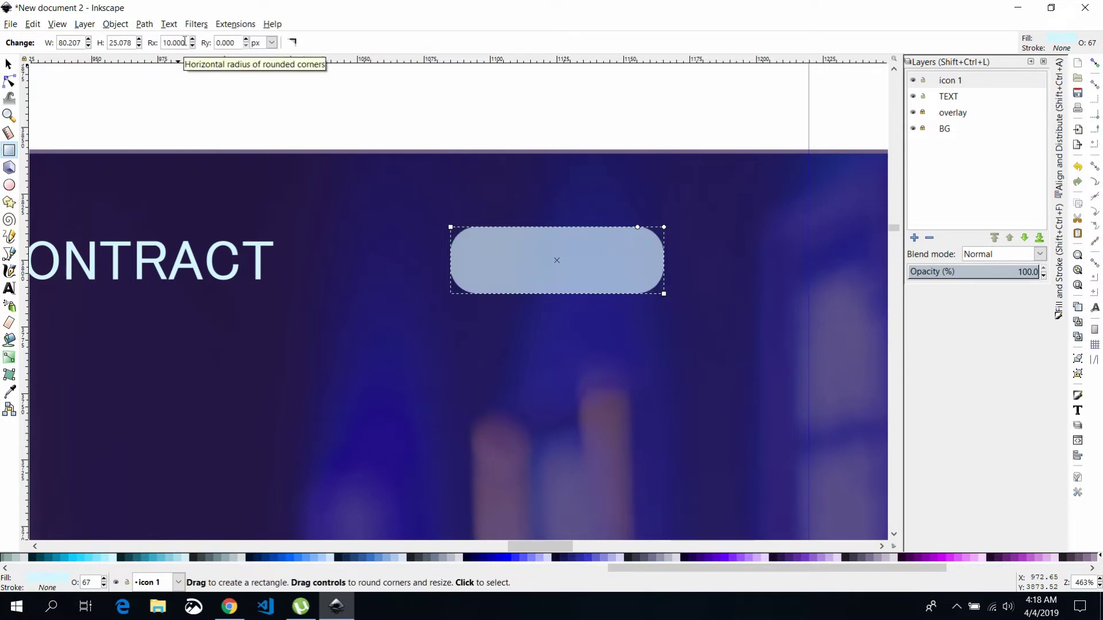
{"action": "double_click", "coordinate": [183, 41]}
{"action": "key", "text": "s"}
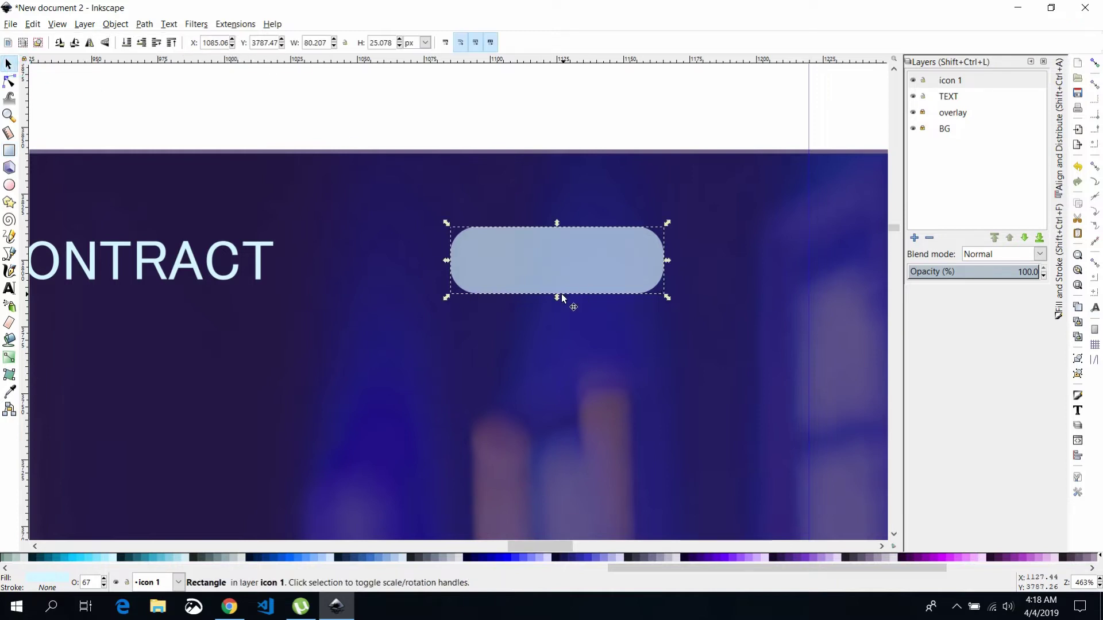
{"action": "left_click_drag", "start_coordinate": [557, 298], "coordinate": [556, 248]}
{"action": "left_click_drag", "start_coordinate": [666, 236], "coordinate": [513, 241]}
Duplicate the bar into three stacked copies and distribute them evenly
{"action": "right_click", "coordinate": [532, 234]}
{"action": "left_click", "coordinate": [566, 320]}
{"action": "right_click", "coordinate": [532, 232]}
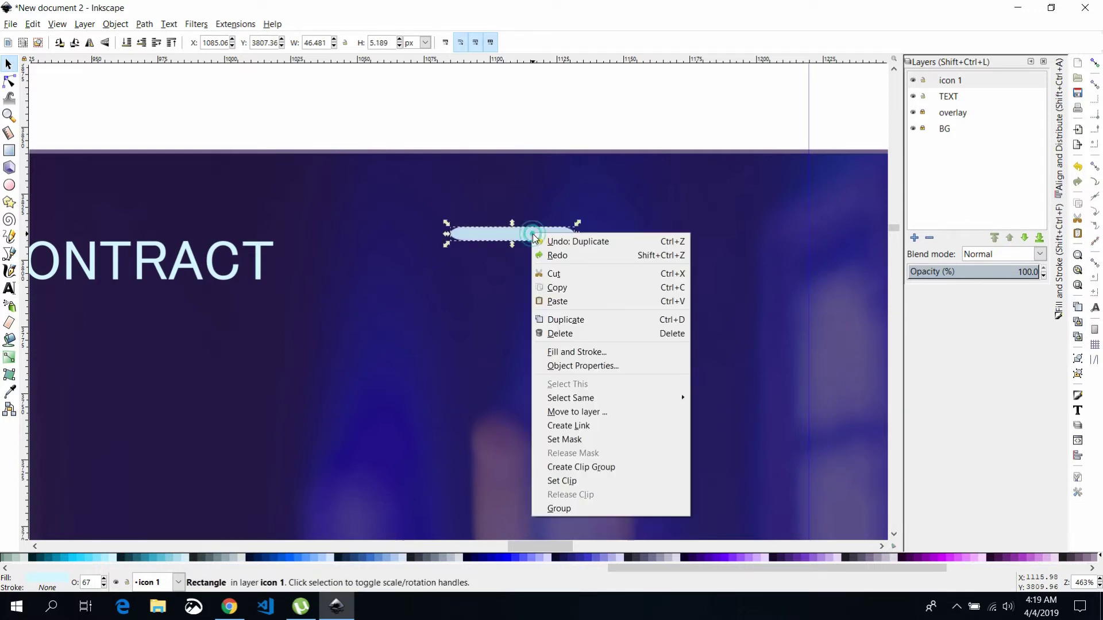
{"action": "left_click", "coordinate": [561, 315]}
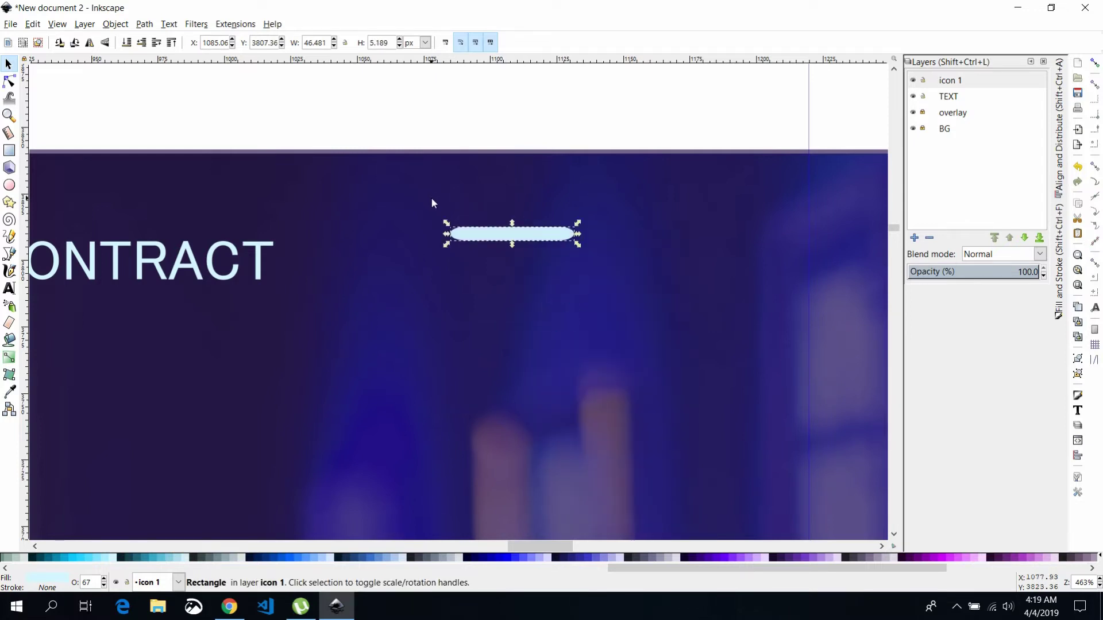
{"action": "left_click", "coordinate": [1059, 143]}
{"action": "left_click_drag", "start_coordinate": [539, 233], "coordinate": [601, 277]}
{"action": "left_click", "coordinate": [563, 228]}
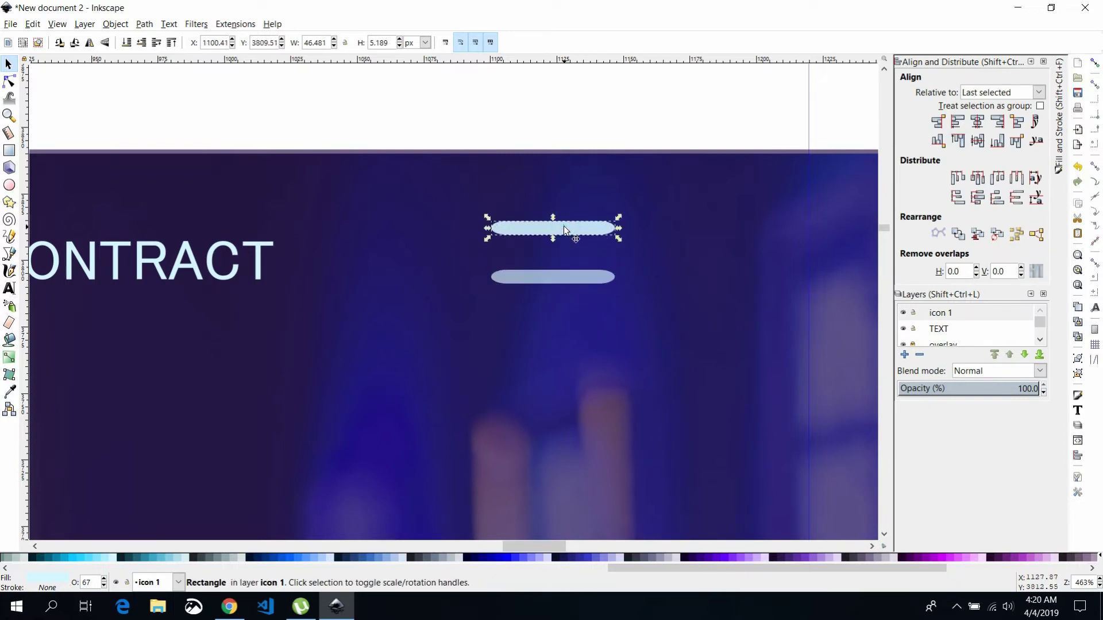
{"action": "key", "text": "ctrl+d"}
{"action": "left_click_drag", "start_coordinate": [563, 228], "coordinate": [564, 251]}
{"action": "left_click_drag", "start_coordinate": [461, 186], "coordinate": [633, 319]}
{"action": "left_click", "coordinate": [976, 198]}
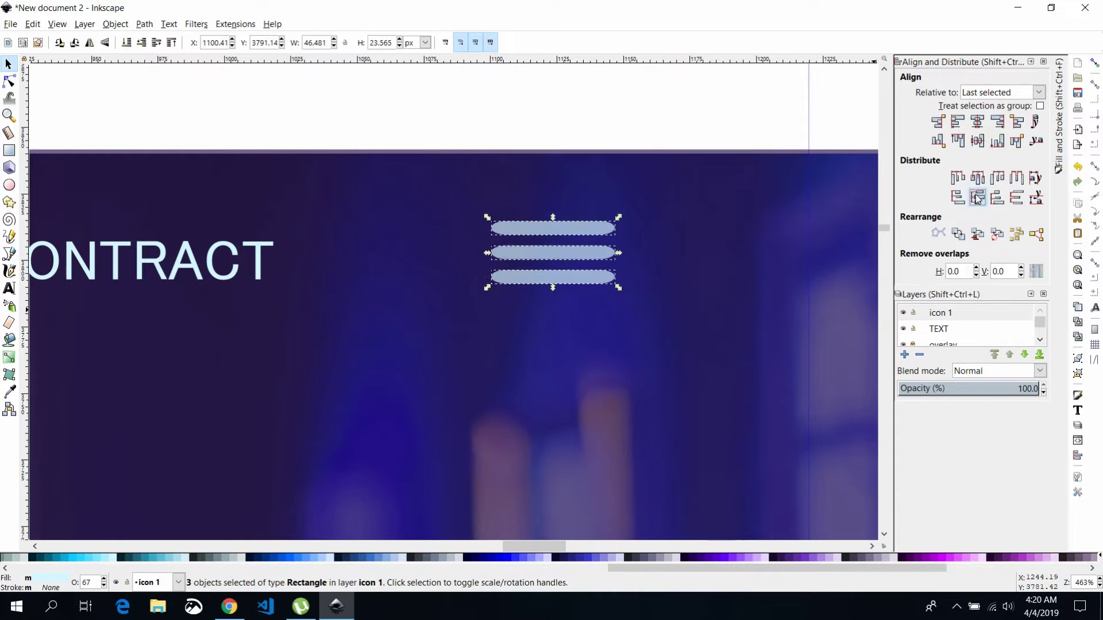
Union the three bars into one hamburger icon and move it right beside the nav links
{"action": "left_click", "coordinate": [143, 24]}
{"action": "left_click", "coordinate": [164, 99]}
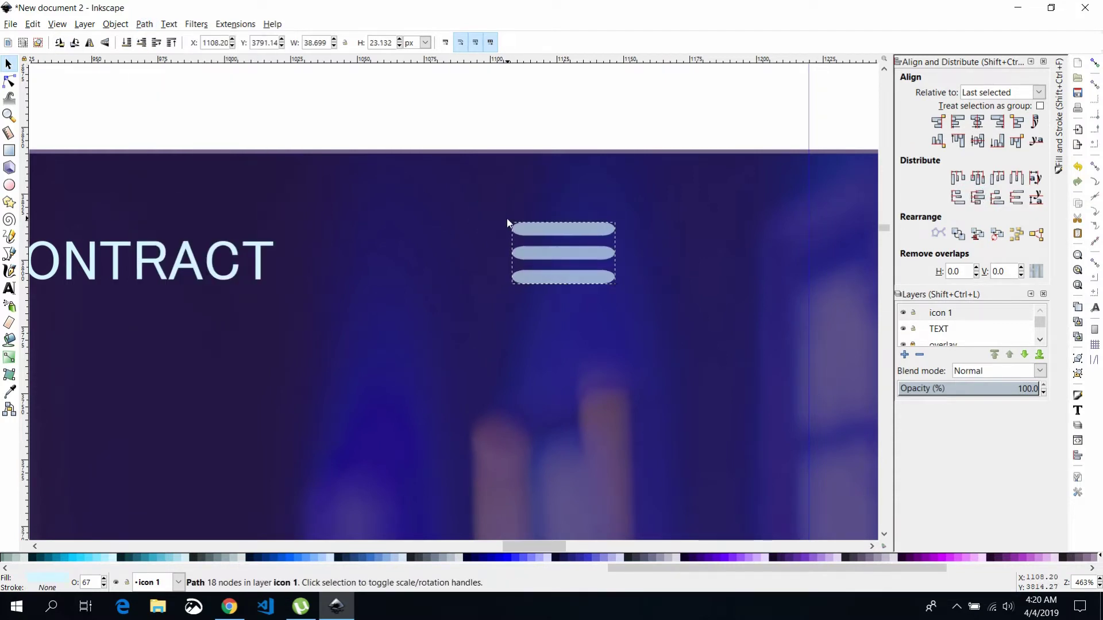
{"action": "left_click", "coordinate": [10, 115]}
{"action": "left_click", "coordinate": [23, 43]}
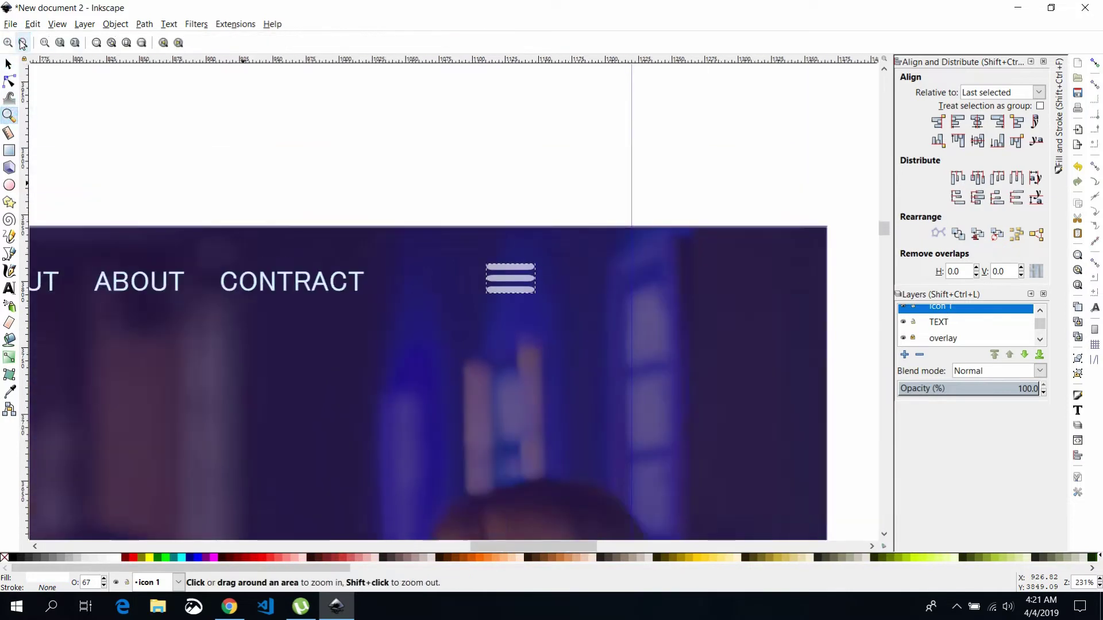
{"action": "left_click_drag", "start_coordinate": [449, 547], "coordinate": [376, 542]}
{"action": "key", "text": "s"}
{"action": "mouse_move", "coordinate": [736, 290]}
{"action": "left_mouse_down"}
{"action": "mouse_move", "coordinate": [640, 291]}
{"action": "mouse_move", "coordinate": [782, 291]}
{"action": "left_mouse_up"}
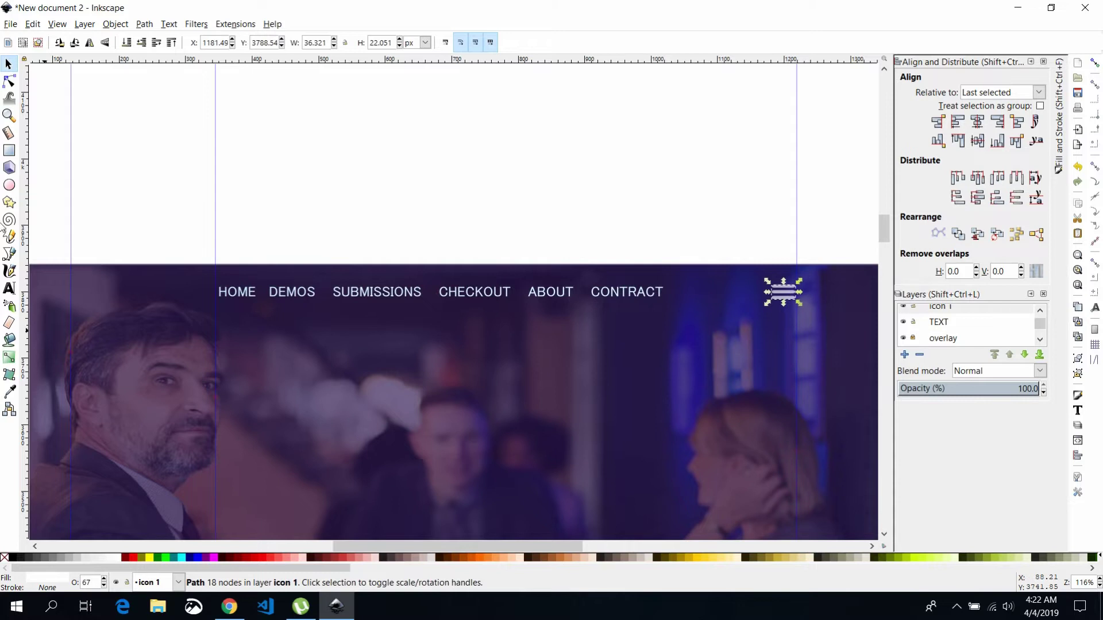
Increase the font size of the whole nav text
{"action": "left_click", "coordinate": [10, 287]}
{"action": "left_click", "coordinate": [229, 292]}
{"action": "key", "text": "ctrl+a"}
{"action": "left_click", "coordinate": [254, 43]}
{"action": "left_click", "coordinate": [322, 87]}
{"action": "left_click", "coordinate": [8, 63]}
{"action": "left_click", "coordinate": [363, 386]}
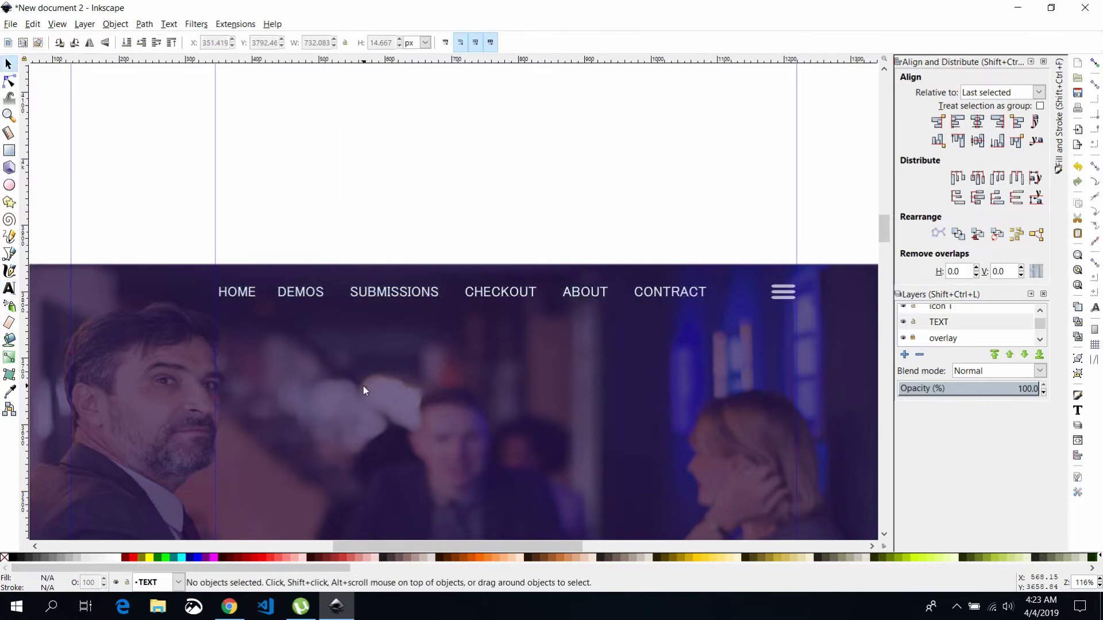
Draw a thin rounded bar and position it as an underline beneath HOME
{"action": "key", "text": "r"}
{"action": "left_click_drag", "start_coordinate": [293, 344], "coordinate": [362, 351]}
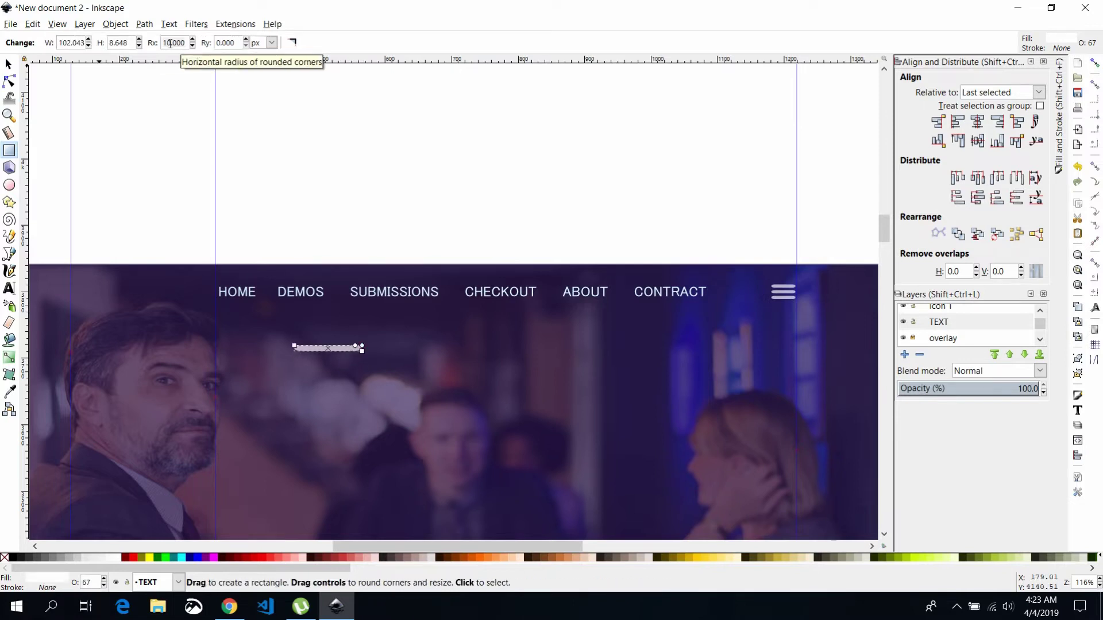
{"action": "key", "text": "s"}
{"action": "mouse_move", "coordinate": [347, 349]}
{"action": "left_mouse_down"}
{"action": "mouse_move", "coordinate": [329, 320]}
{"action": "mouse_move", "coordinate": [244, 321]}
{"action": "mouse_move", "coordinate": [260, 316]}
{"action": "left_mouse_up"}
{"action": "left_click", "coordinate": [307, 439]}
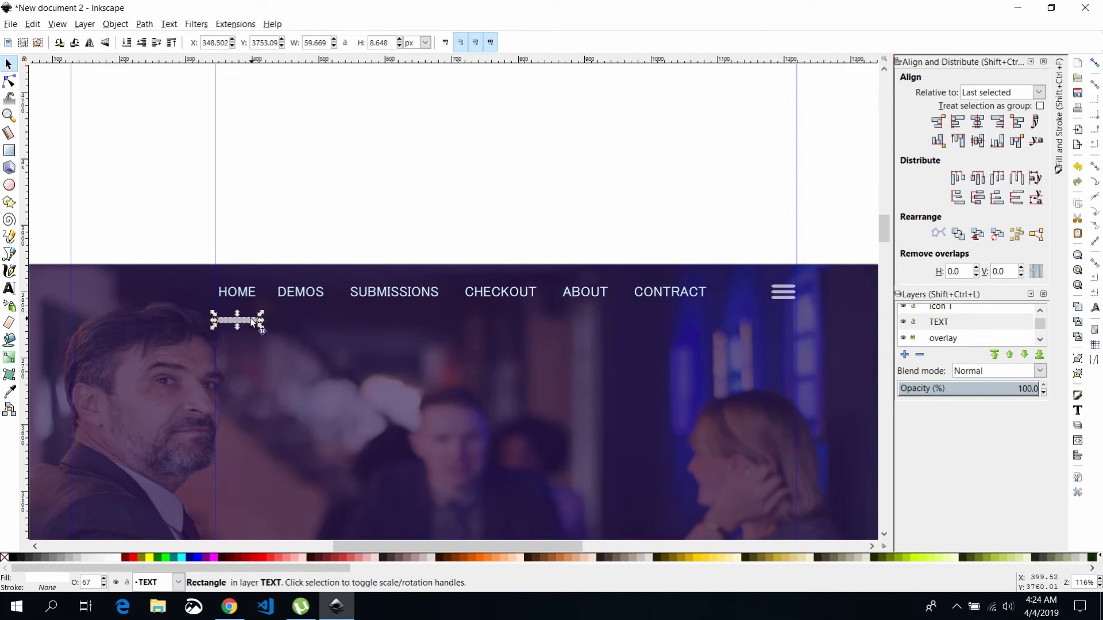
{"action": "left_click", "coordinate": [248, 295], "text": "shift"}
{"action": "left_click", "coordinate": [9, 288]}
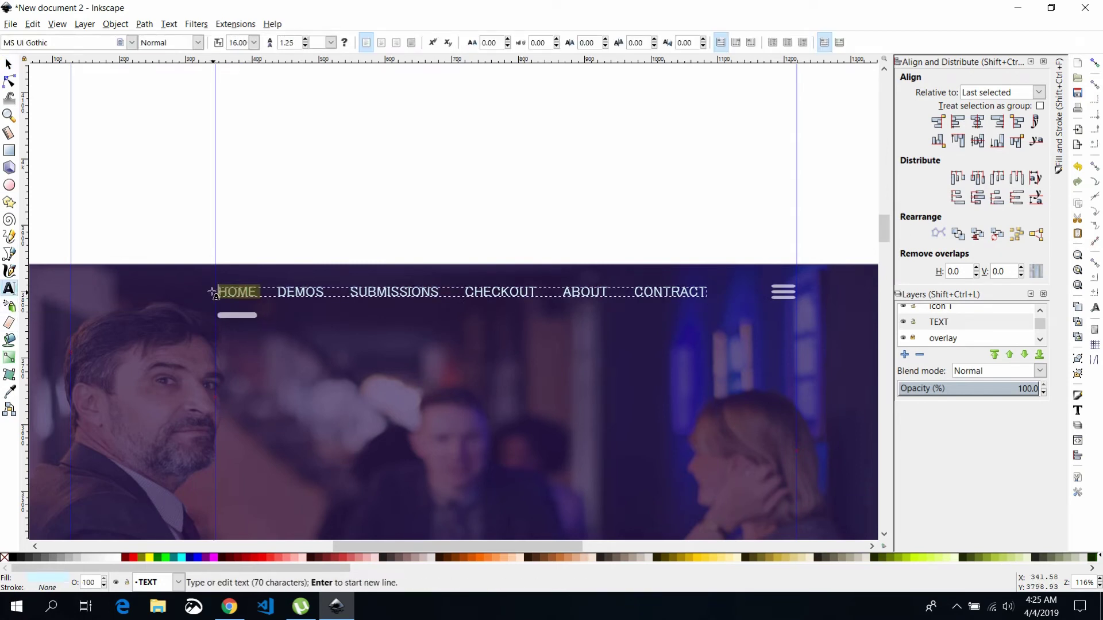
{"action": "left_click", "coordinate": [7, 65]}
Fit the page in view and draw a tall 466 × 1621 px rectangle below the header
{"action": "key", "text": "5"}
{"action": "left_click", "coordinate": [9, 151]}
{"action": "left_click_drag", "start_coordinate": [432, 139], "coordinate": [488, 336]}
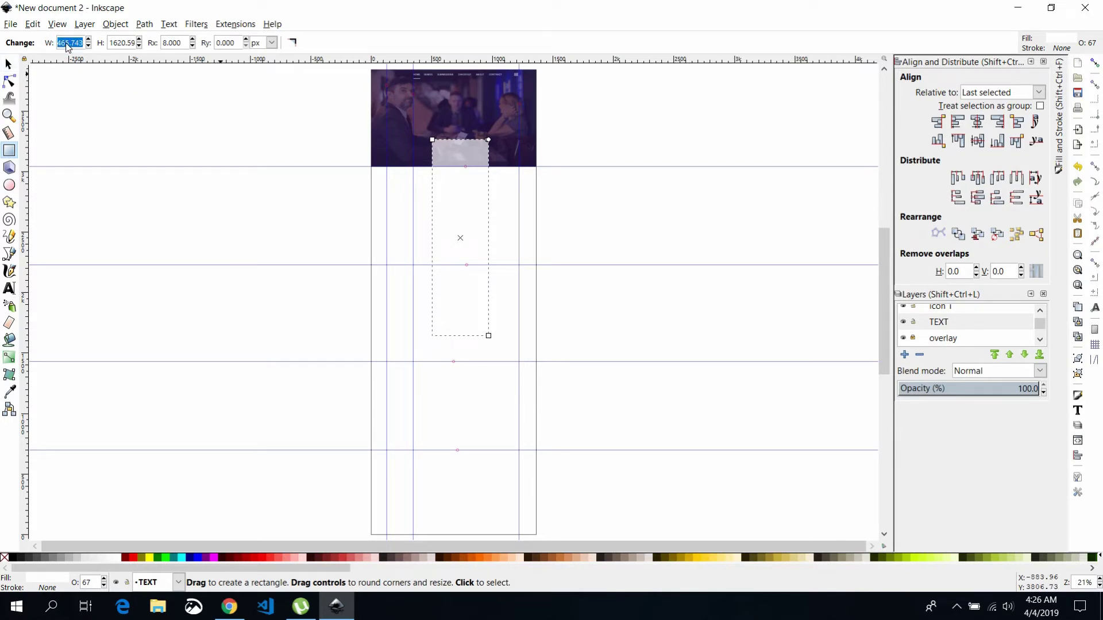
{"action": "type", "text": "1366"}
Size the new rectangle to 1366 wide by 3840 (768×5) tall
{"action": "key", "text": "Return"}
{"action": "type", "text": "768*5"}
{"action": "key", "text": "Return"}
{"action": "left_click", "coordinate": [181, 43]}
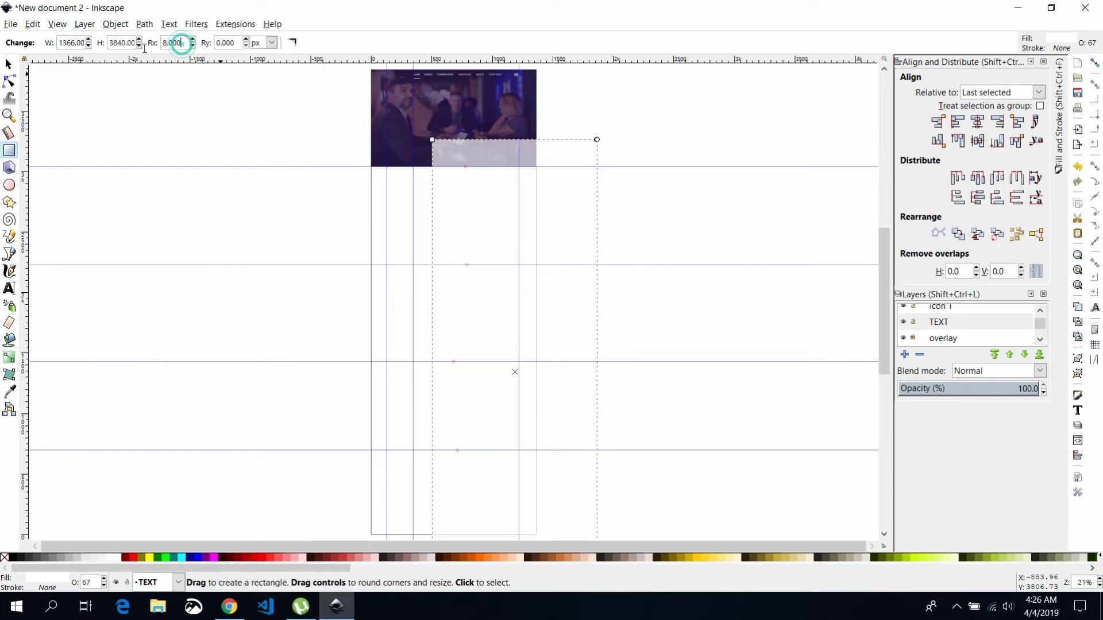
{"action": "left_click", "coordinate": [8, 65]}
{"action": "left_click", "coordinate": [459, 150]}
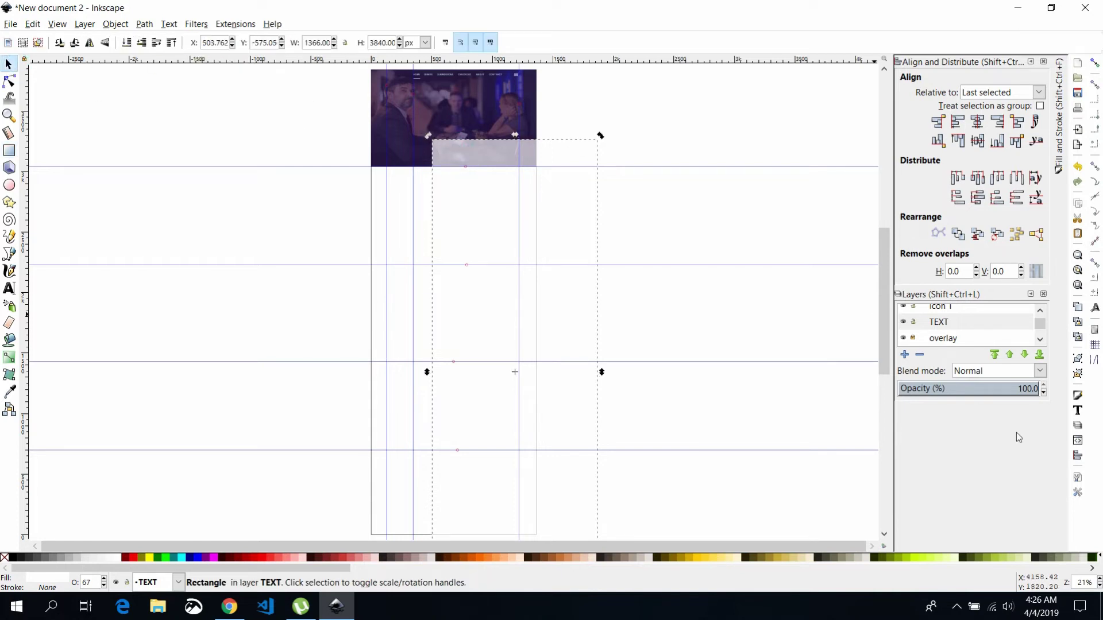
Give the rectangle 100% opacity and a dark purple (2d1650) fill
{"action": "left_click", "coordinate": [1058, 144]}
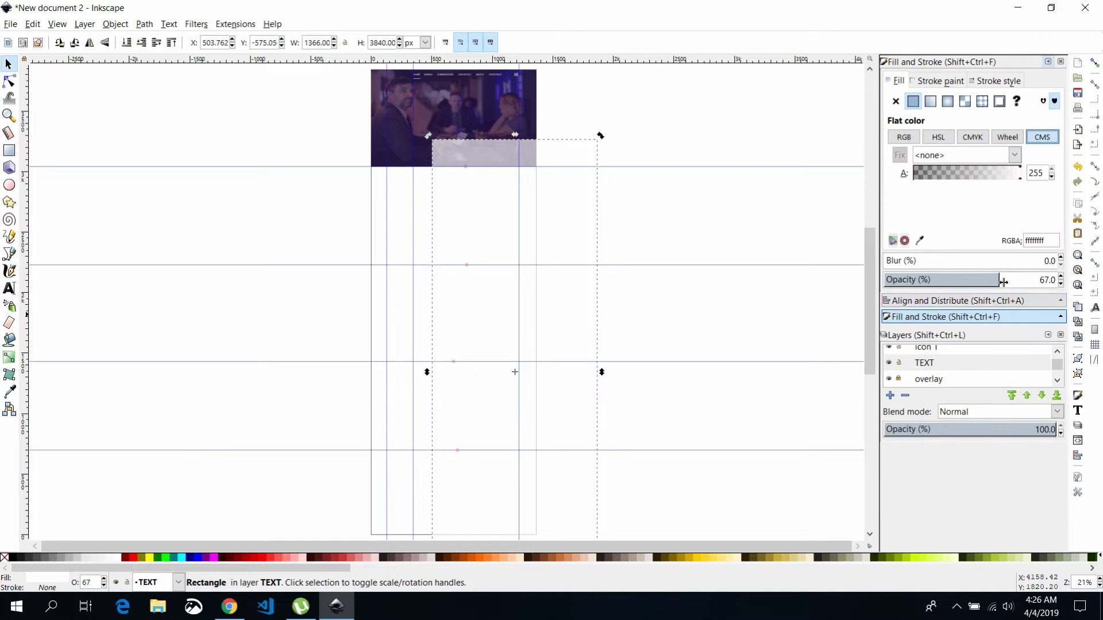
{"action": "left_click_drag", "start_coordinate": [1006, 279], "coordinate": [1078, 277]}
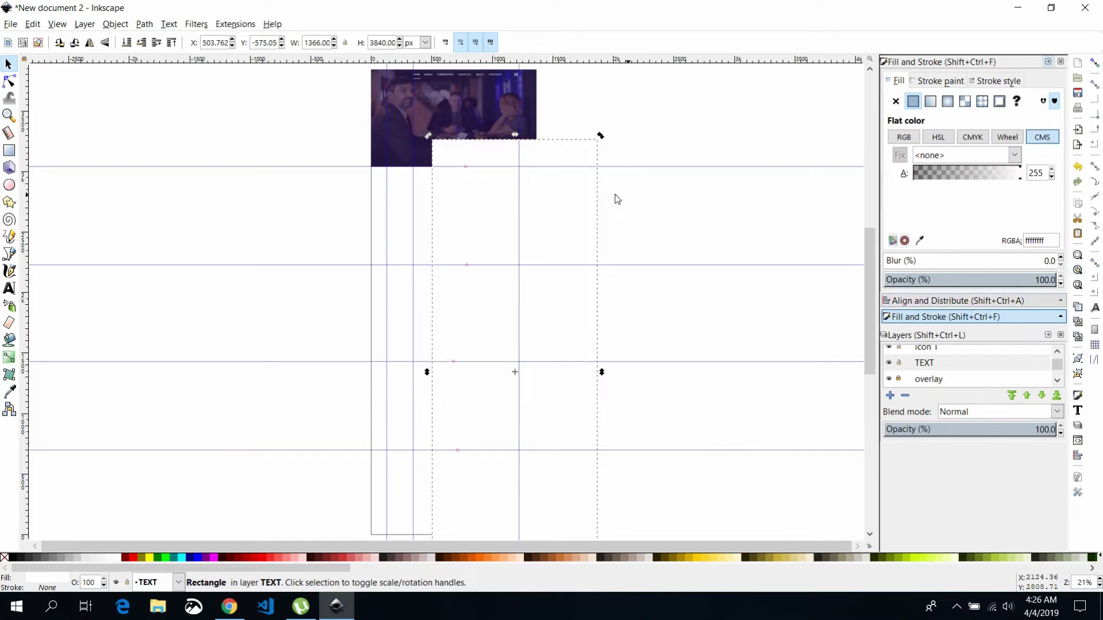
{"action": "left_click_drag", "start_coordinate": [338, 568], "coordinate": [1008, 595]}
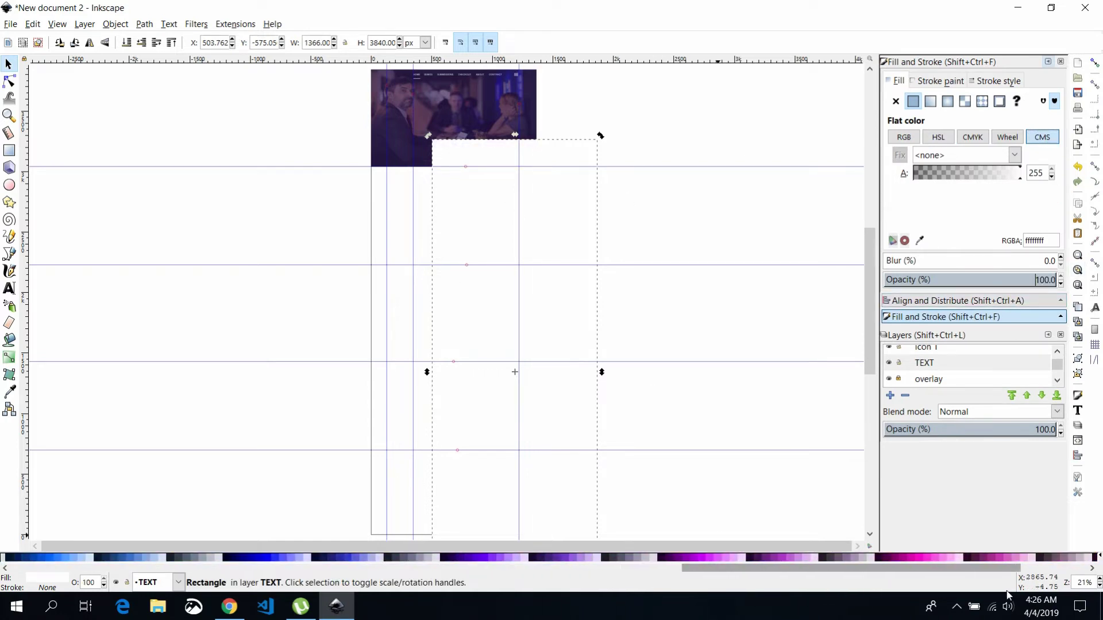
{"action": "left_click", "coordinate": [327, 560]}
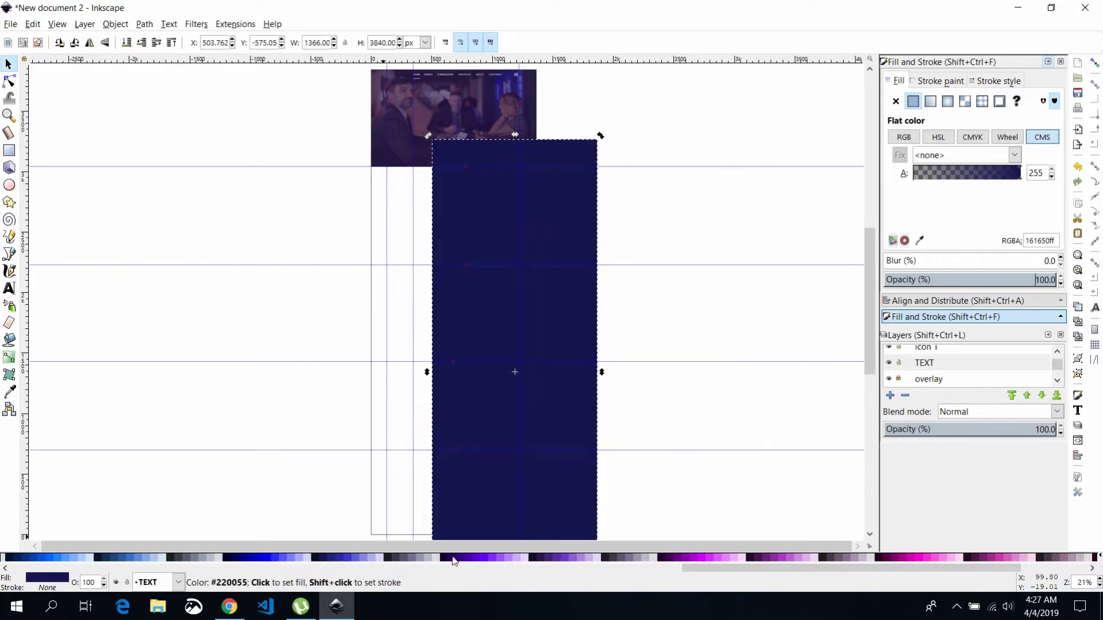
{"action": "left_click", "coordinate": [540, 560]}
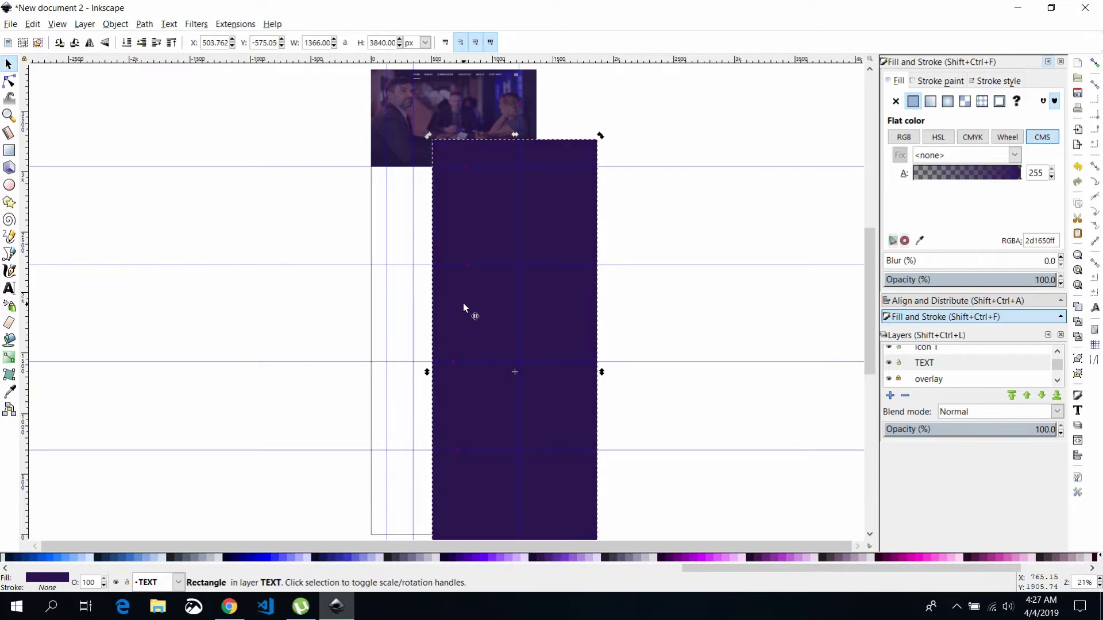
Align the rectangle to the page's left and top edges
{"action": "left_click", "coordinate": [1077, 455]}
{"action": "left_click", "coordinate": [1056, 92]}
{"action": "left_click", "coordinate": [1019, 178]}
{"action": "left_click", "coordinate": [994, 122]}
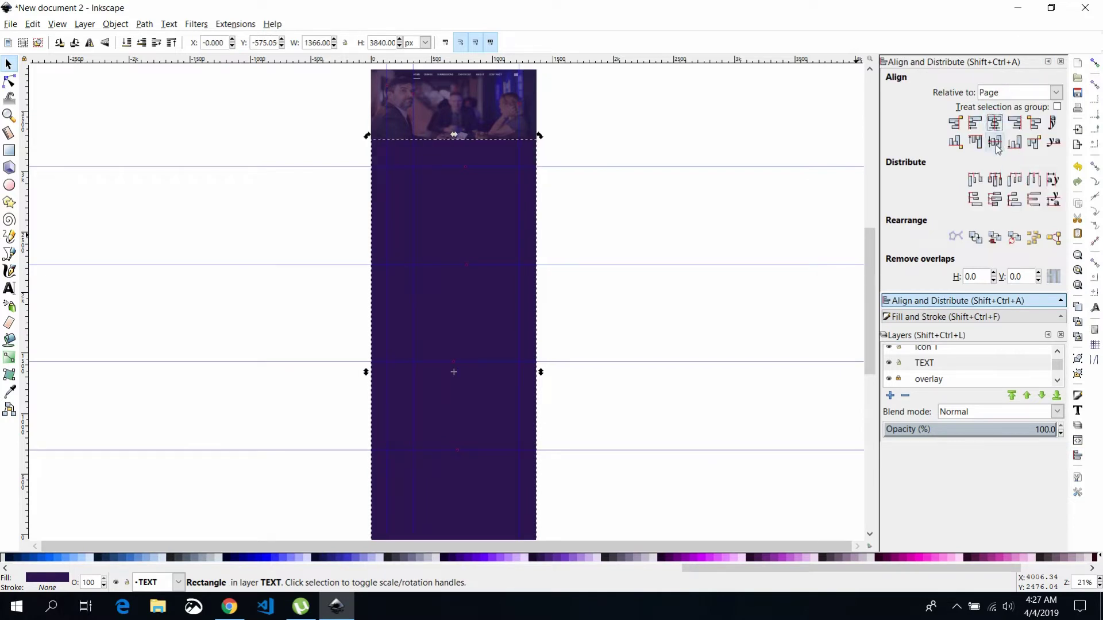
{"action": "left_click", "coordinate": [994, 143]}
Create a new layer named 'main bg' and lower it to the bottom
{"action": "left_click", "coordinate": [1048, 61]}
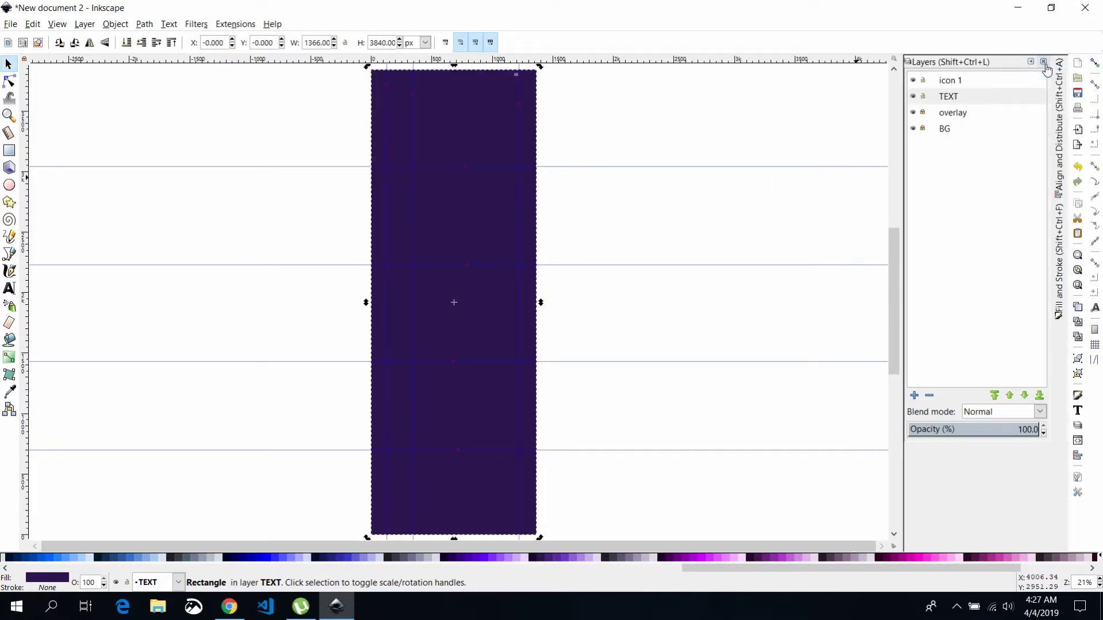
{"action": "left_click", "coordinate": [913, 395]}
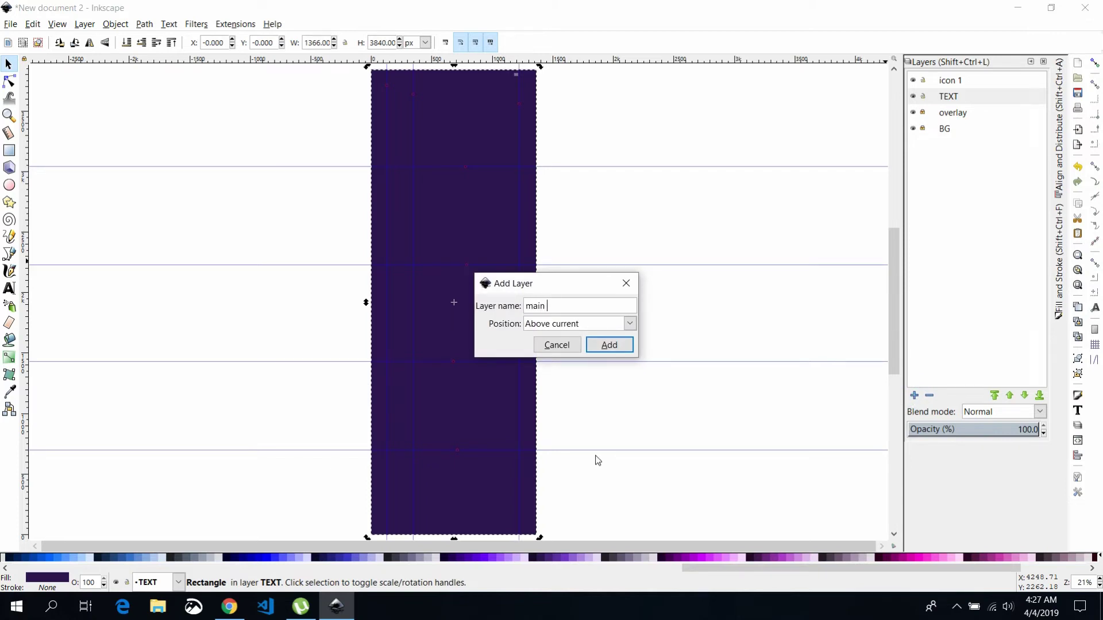
{"action": "type", "text": "bg"}
{"action": "key", "text": "Return"}
{"action": "key", "text": "ctrl+shift+Page_Down"}
{"action": "key", "text": "ctrl+shift+Page_Down"}
{"action": "key", "text": "ctrl+shift+Page_Down"}
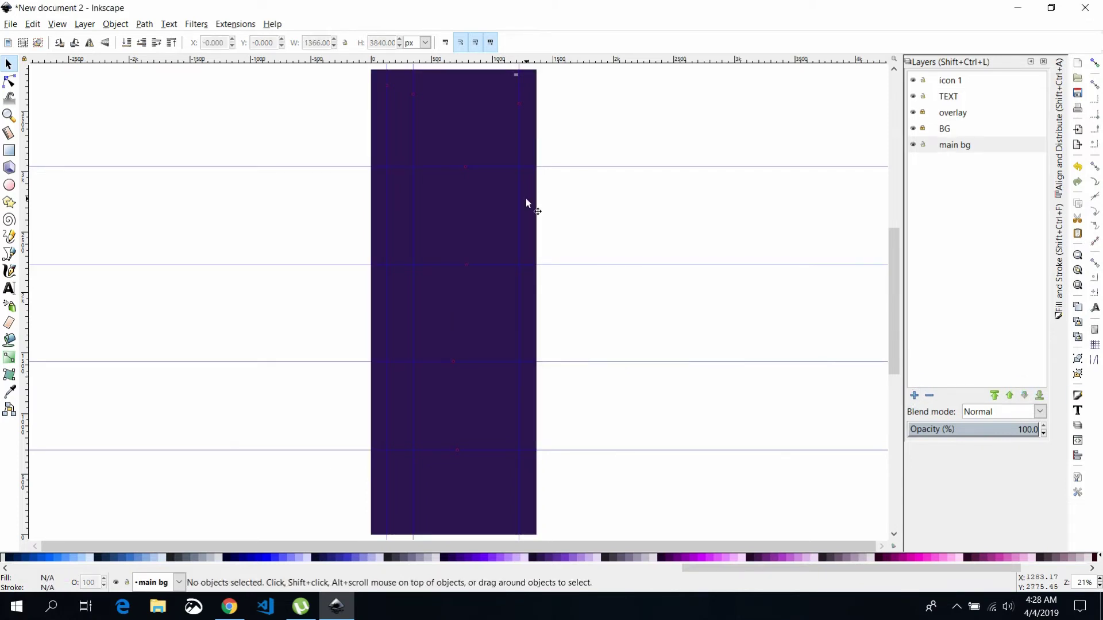
Move the purple rectangle into the main bg layer and lock that layer
{"action": "right_click", "coordinate": [479, 195]}
{"action": "left_click", "coordinate": [524, 373]}
{"action": "left_click", "coordinate": [542, 338]}
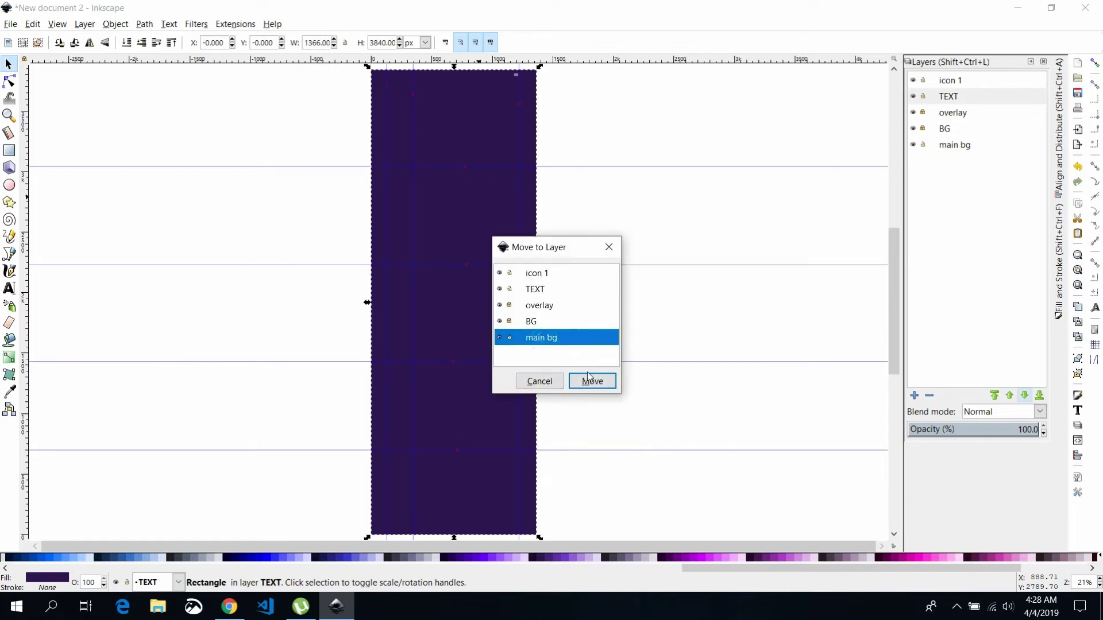
{"action": "left_click", "coordinate": [588, 379]}
{"action": "left_click", "coordinate": [922, 145]}
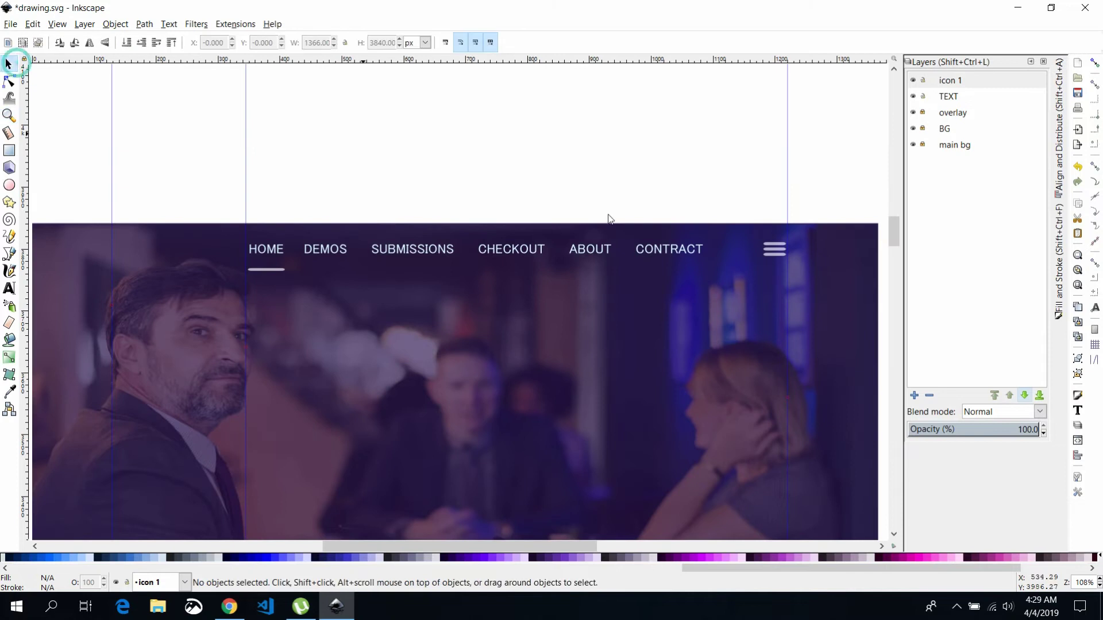
Raise the opacity of the underline beneath HOME to full
{"action": "left_click", "coordinate": [775, 251]}
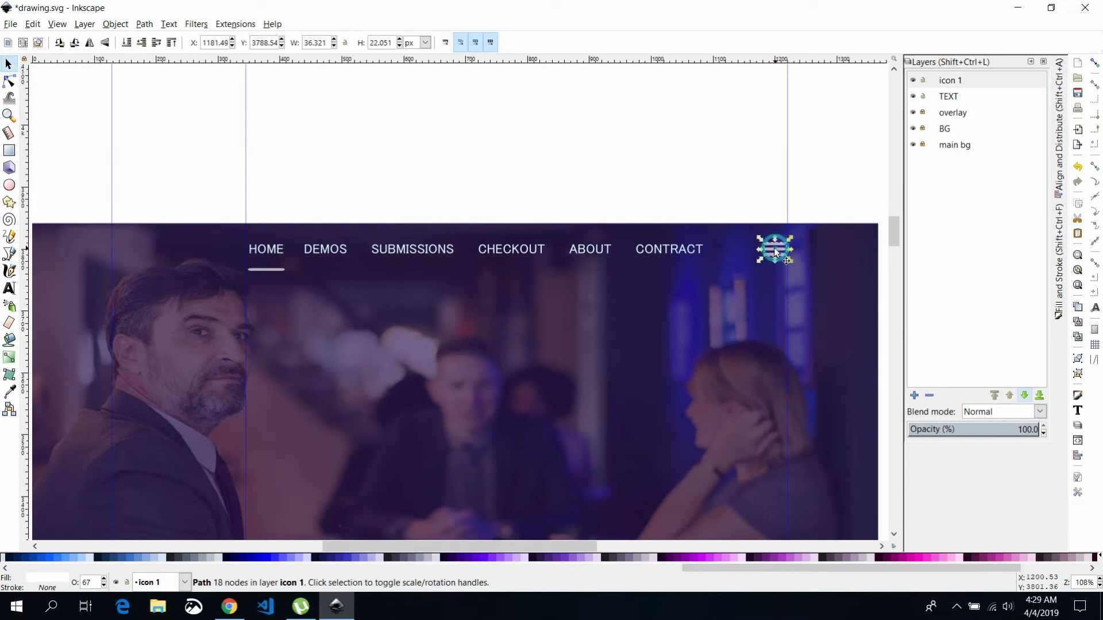
{"action": "left_click", "coordinate": [1048, 276]}
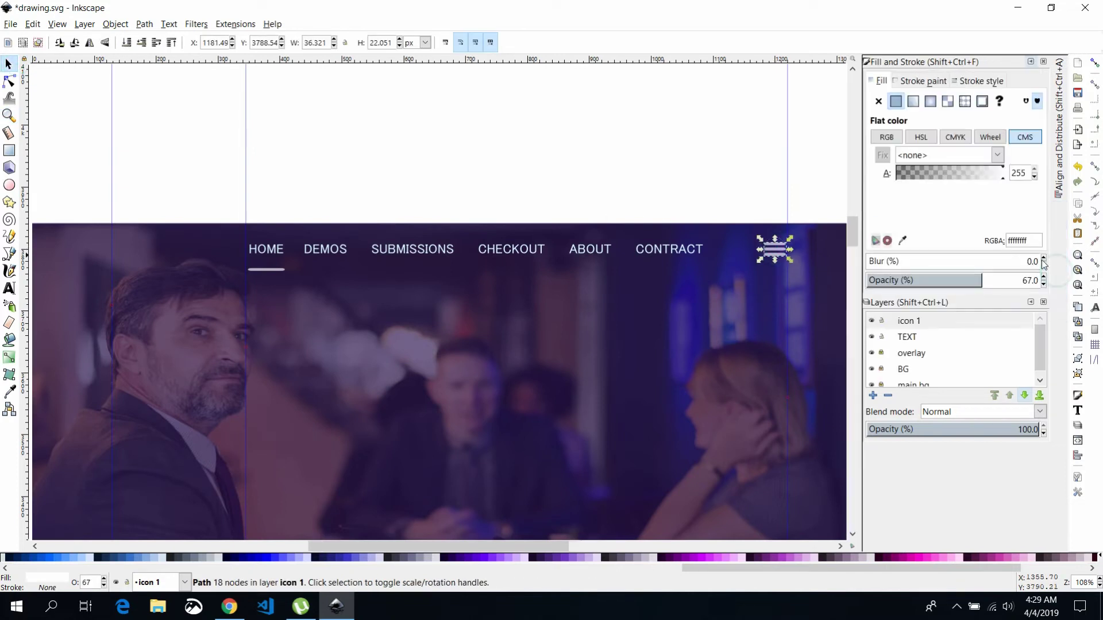
{"action": "left_click", "coordinate": [674, 251]}
{"action": "left_click", "coordinate": [266, 269]}
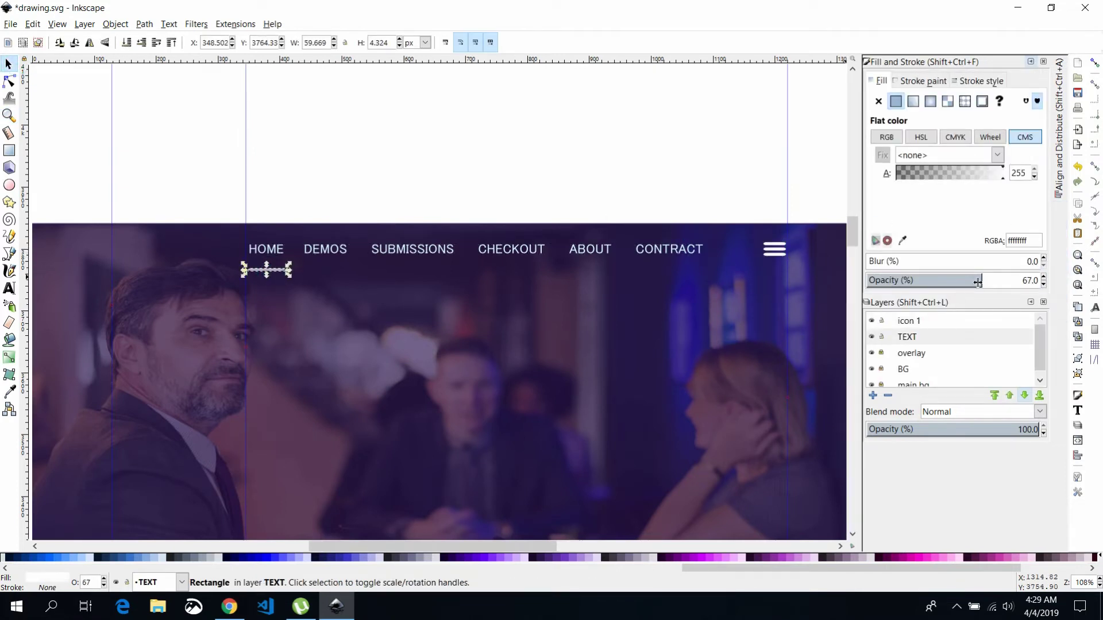
{"action": "left_click_drag", "start_coordinate": [1006, 282], "coordinate": [1041, 280]}
{"action": "left_click", "coordinate": [309, 326]}
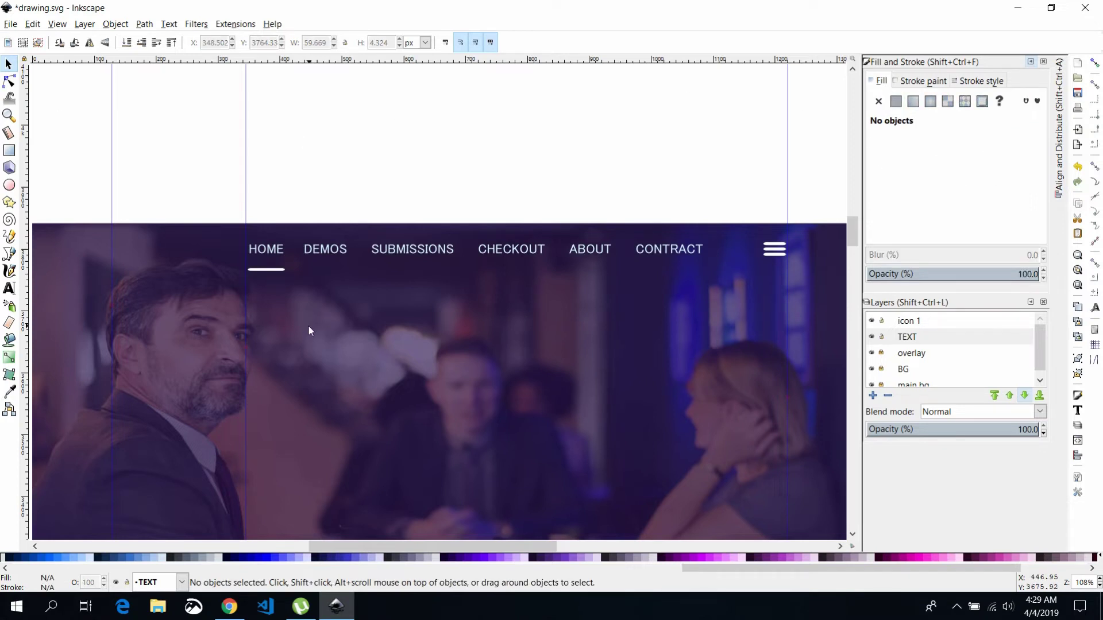
Set the navigation text's fill to white
{"action": "left_click", "coordinate": [587, 251]}
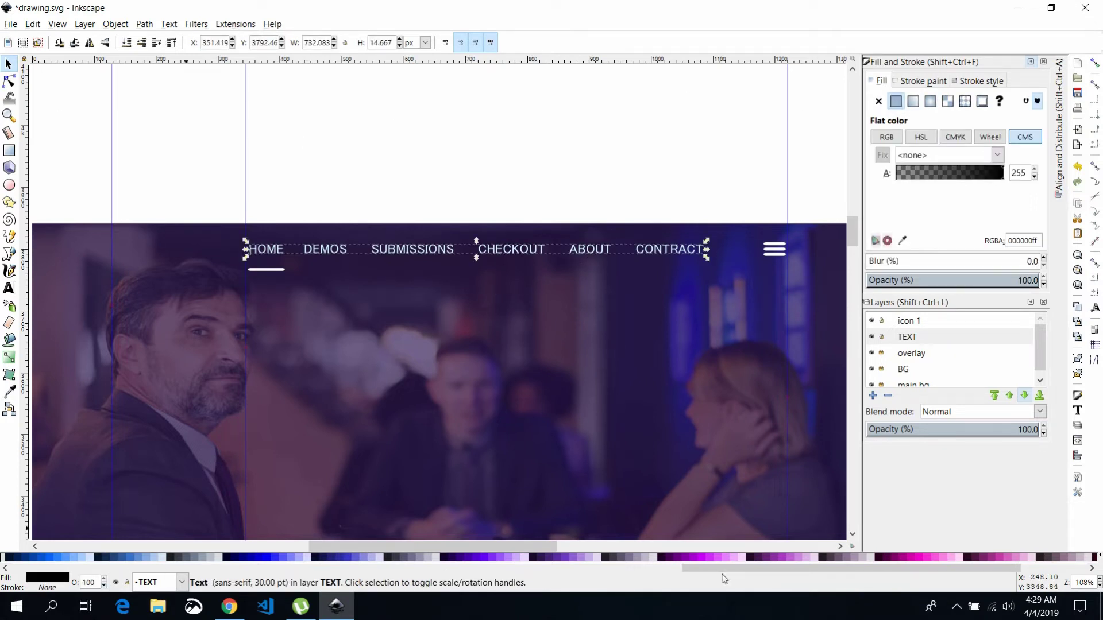
{"action": "left_click_drag", "start_coordinate": [850, 568], "coordinate": [178, 568]}
{"action": "left_click", "coordinate": [118, 558]}
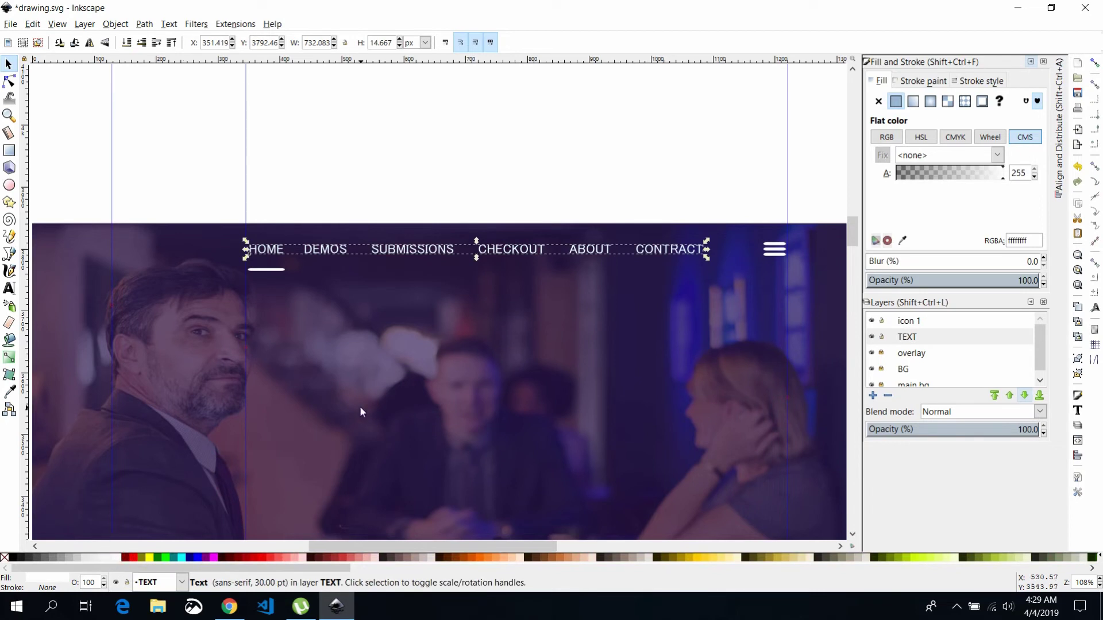
{"action": "left_click", "coordinate": [361, 411]}
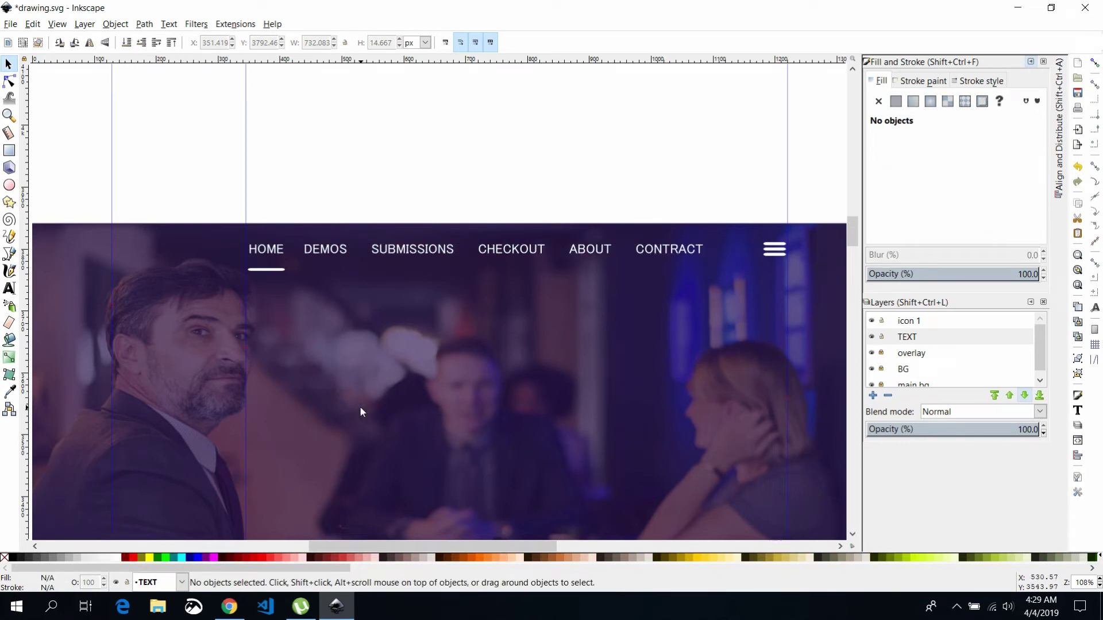
Draw a box over the photo's lower left and adjust its top and bottom edges
{"action": "left_click_drag", "start_coordinate": [852, 232], "coordinate": [852, 242]}
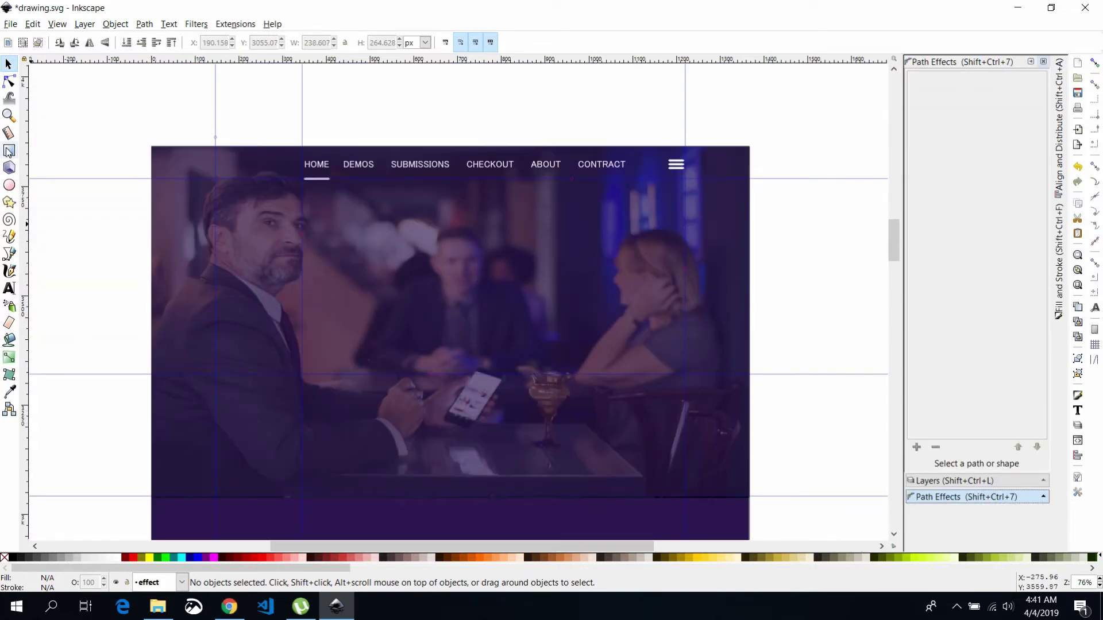
{"action": "left_click", "coordinate": [9, 150]}
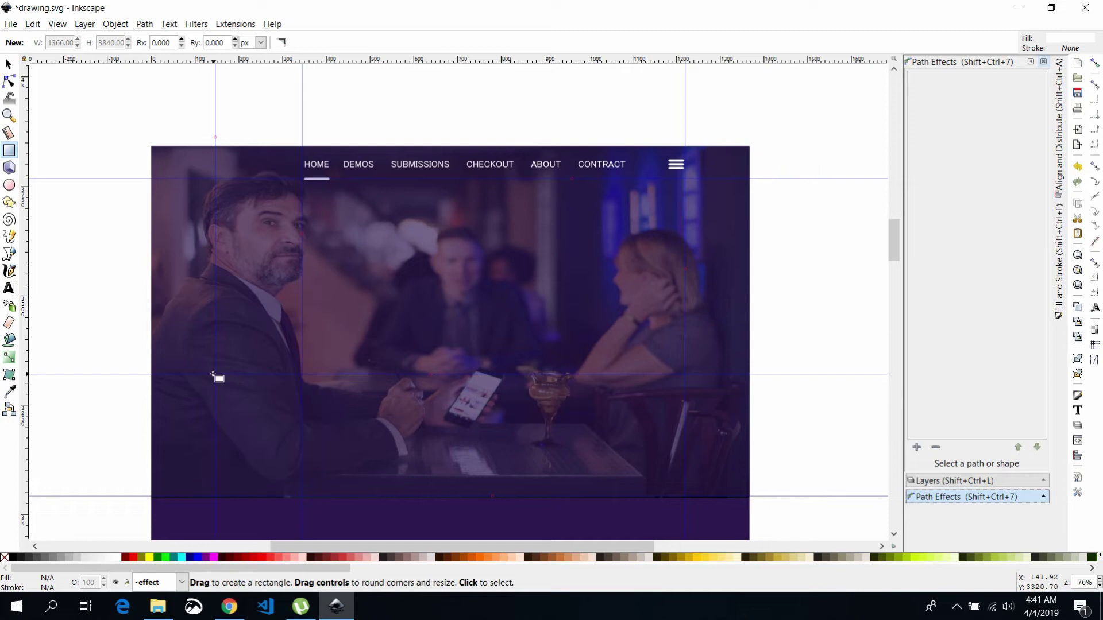
{"action": "left_click_drag", "start_coordinate": [214, 375], "coordinate": [381, 441]}
{"action": "key", "text": "s"}
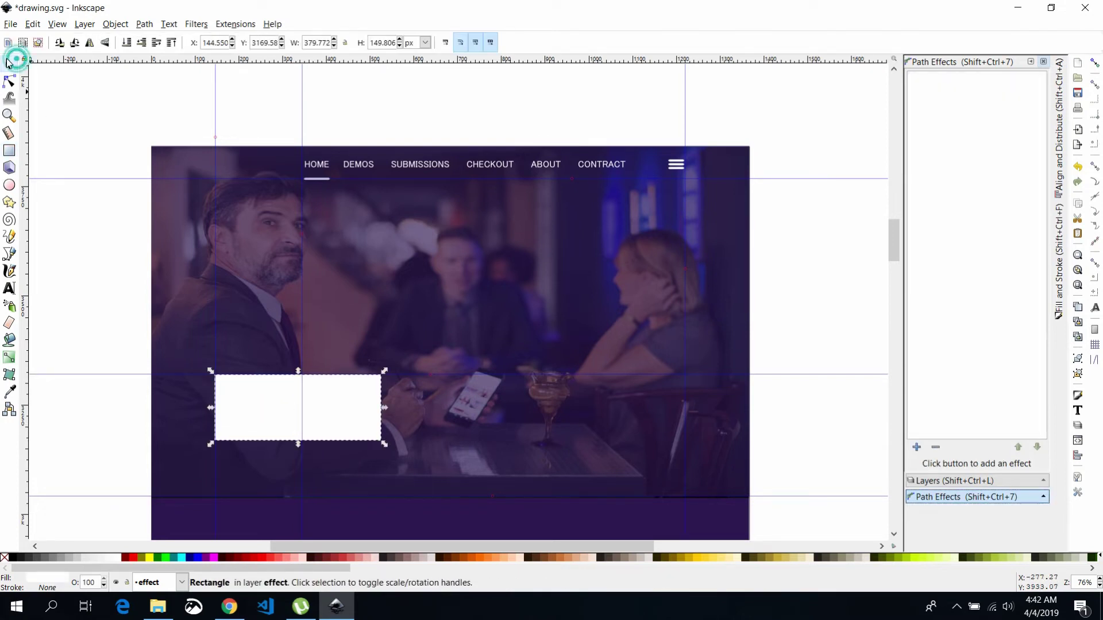
{"action": "left_click_drag", "start_coordinate": [298, 374], "coordinate": [298, 360]}
{"action": "left_click_drag", "start_coordinate": [298, 441], "coordinate": [298, 435]}
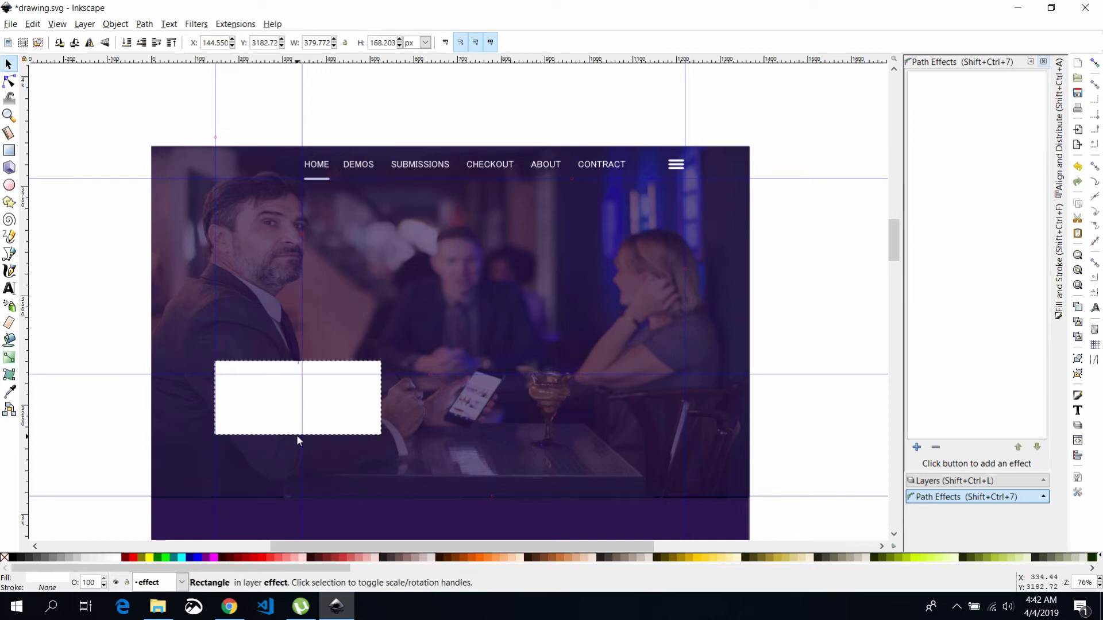
Remove the box's fill and give it a solid dark purple outline
{"action": "left_click", "coordinate": [3, 557]}
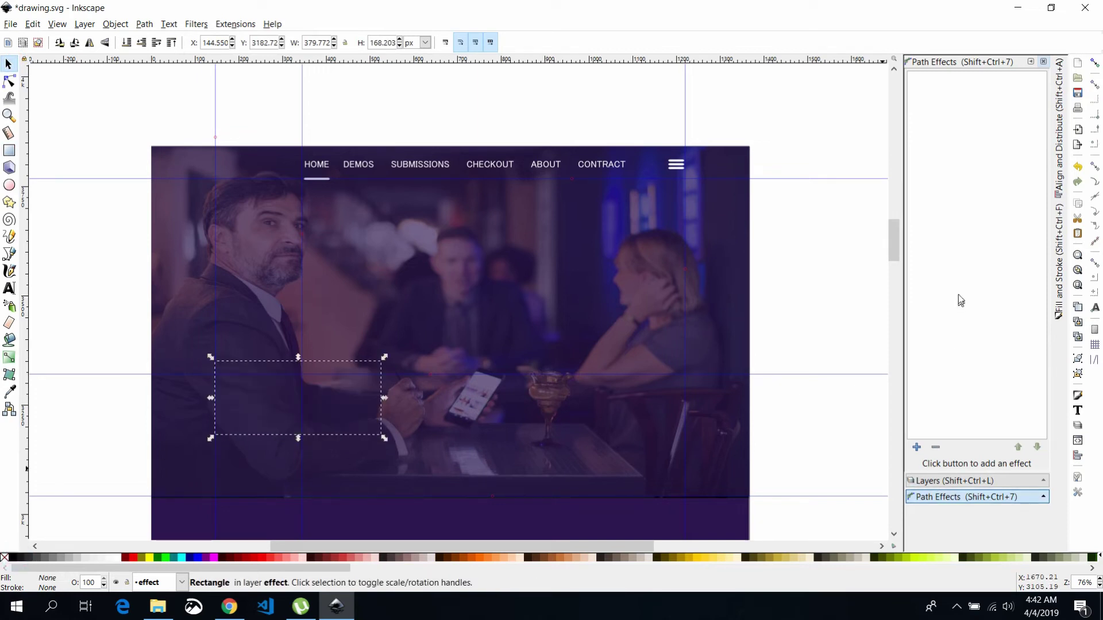
{"action": "left_click", "coordinate": [1032, 62]}
{"action": "left_click", "coordinate": [1058, 259]}
{"action": "left_click", "coordinate": [919, 80]}
{"action": "left_click", "coordinate": [896, 101]}
{"action": "left_click", "coordinate": [886, 136]}
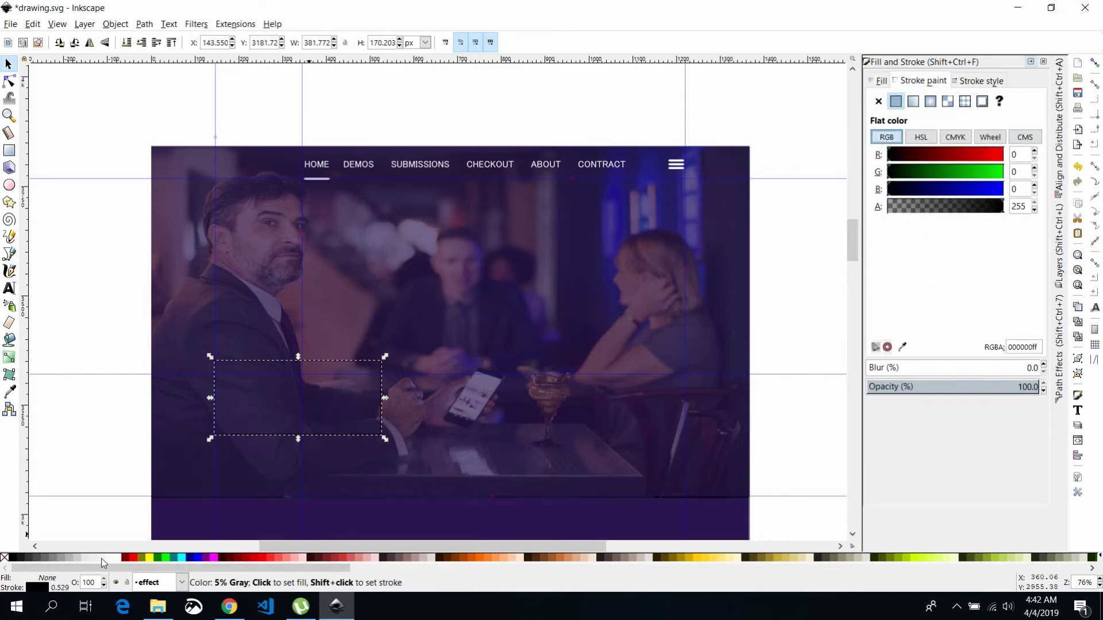
{"action": "left_click", "coordinate": [117, 559], "text": "shift"}
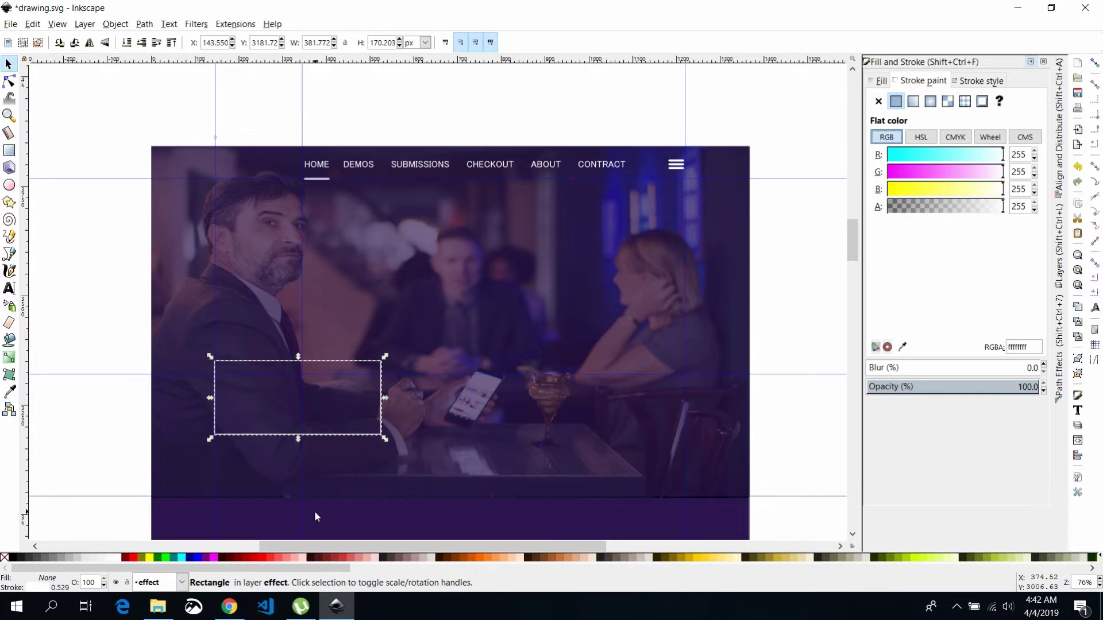
{"action": "mouse_move", "coordinate": [260, 568]}
{"action": "left_mouse_down"}
{"action": "mouse_move", "coordinate": [727, 581]}
{"action": "mouse_move", "coordinate": [896, 568]}
{"action": "left_mouse_up"}
{"action": "left_click", "coordinate": [568, 559], "text": "shift"}
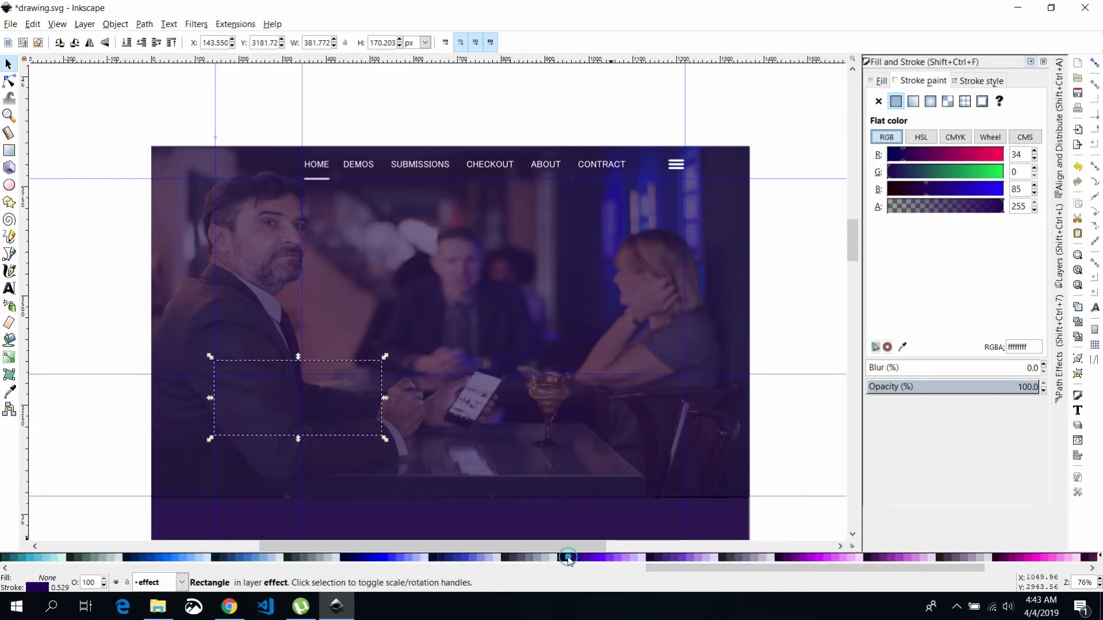
Set the box's outline width to 0.5 px
{"action": "left_click", "coordinate": [978, 81]}
{"action": "triple_click", "coordinate": [942, 101]}
{"action": "type", "text": "0.5"}
{"action": "key", "text": "Return"}
Narrow the box from its right side and nudge it into position
{"action": "key", "text": "Escape"}
{"action": "left_click", "coordinate": [380, 392]}
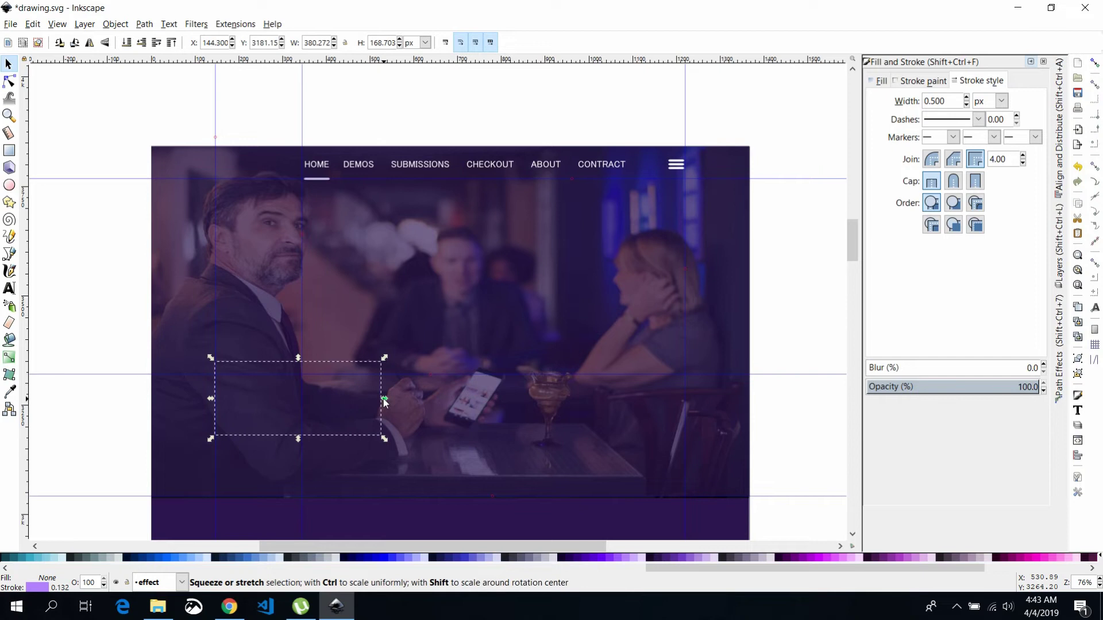
{"action": "left_click_drag", "start_coordinate": [385, 399], "coordinate": [363, 399]}
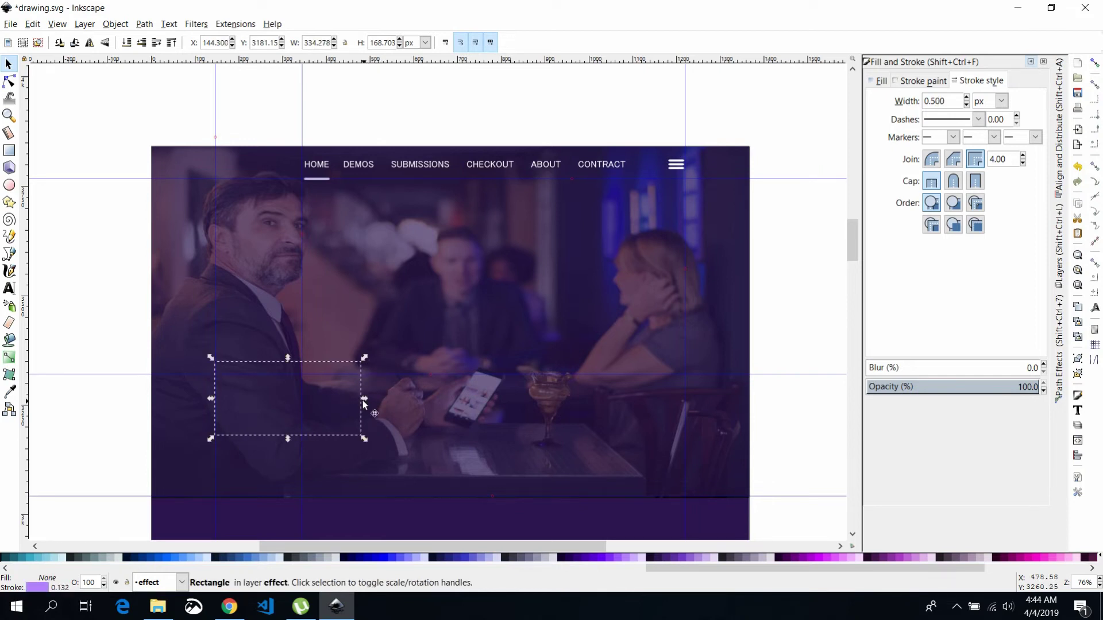
{"action": "left_click_drag", "start_coordinate": [332, 363], "coordinate": [336, 364]}
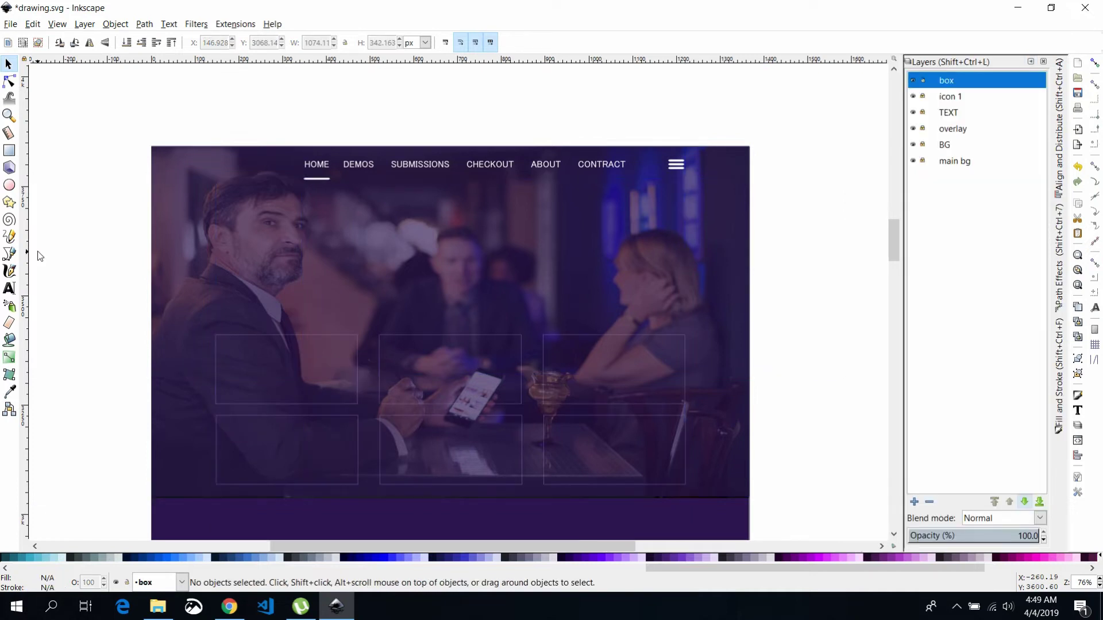
Type the title 'Views Demos' in the first box and set it to Microsoft Uighur
{"action": "left_click", "coordinate": [9, 288]}
{"action": "left_click", "coordinate": [254, 356]}
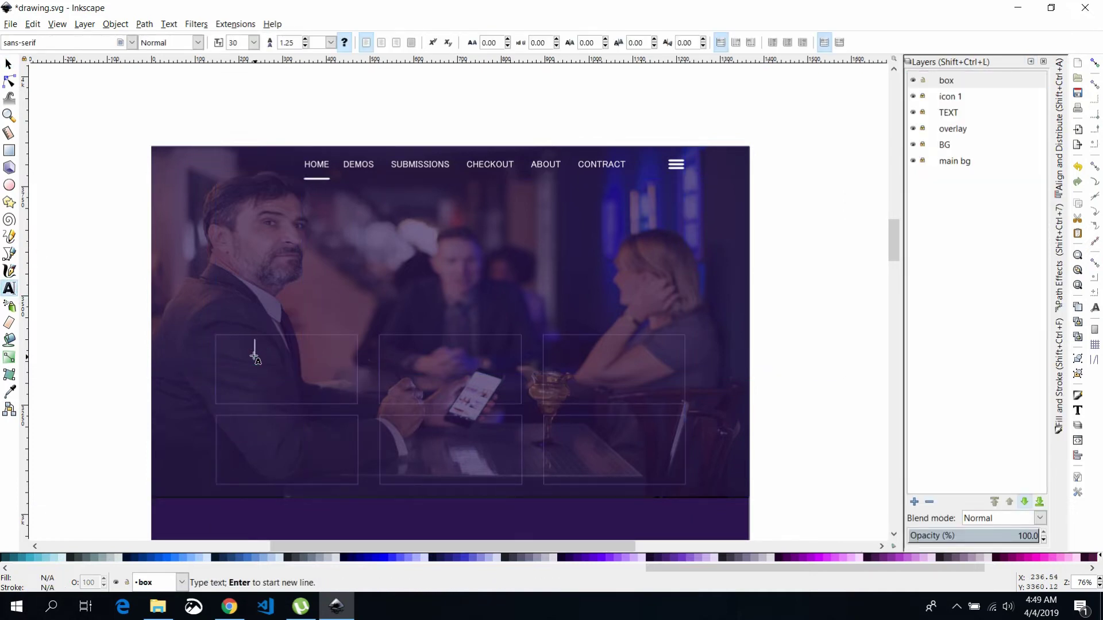
{"action": "type", "text": "Views Demos"}
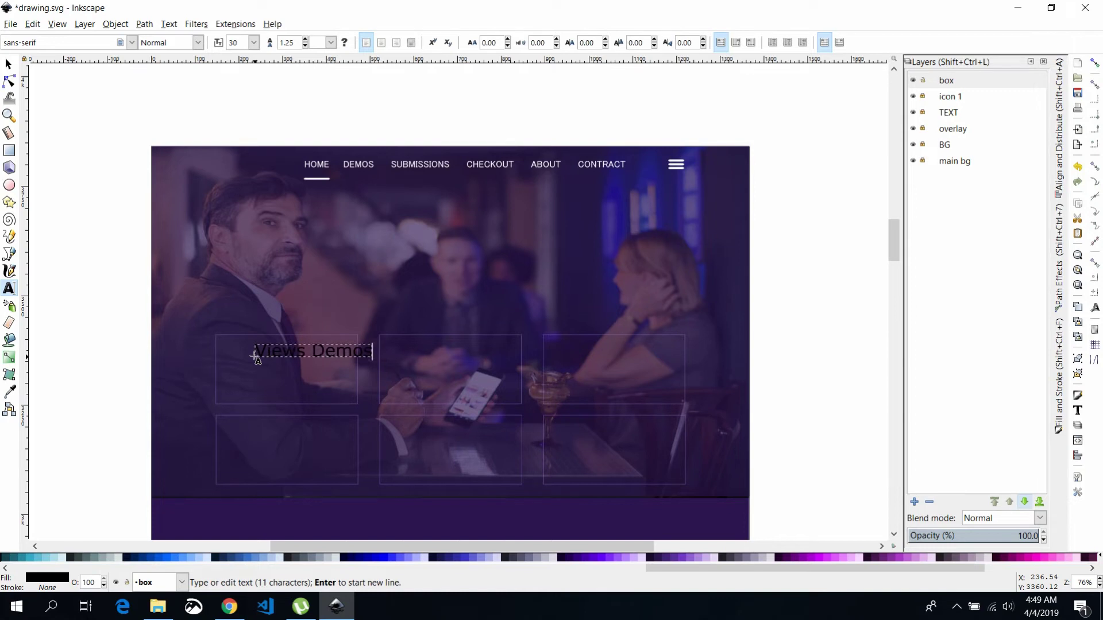
{"action": "key", "text": "ctrl+a"}
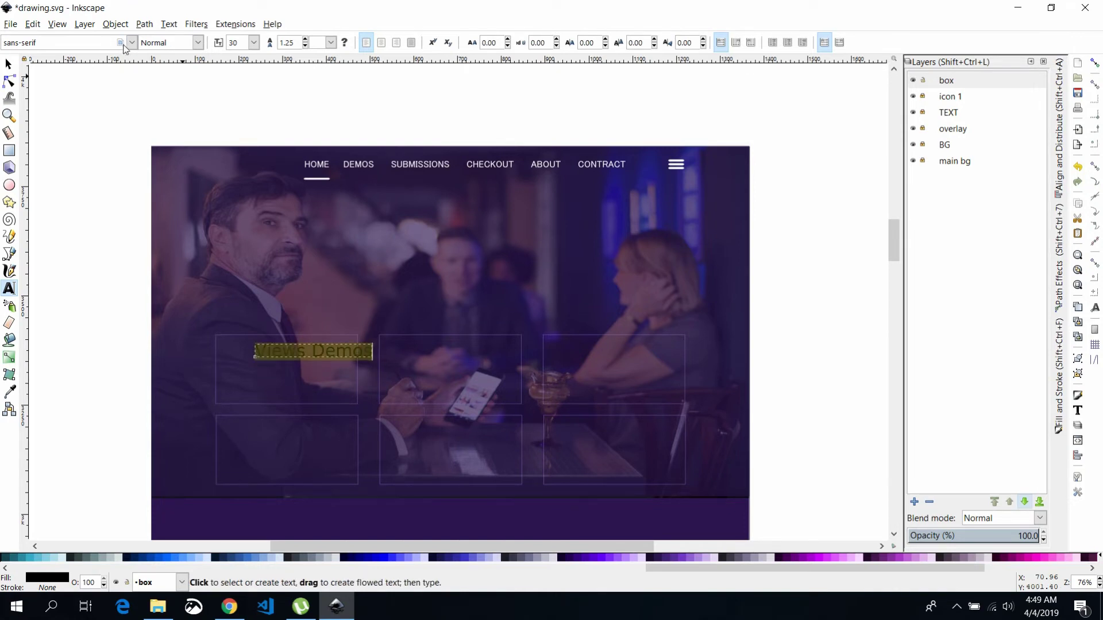
{"action": "left_click", "coordinate": [131, 43]}
{"action": "left_click", "coordinate": [86, 107]}
{"action": "left_click", "coordinate": [197, 43]}
{"action": "left_click", "coordinate": [201, 45]}
Nudge the Views Demos title up slightly
{"action": "left_click_drag", "start_coordinate": [761, 571], "coordinate": [126, 569]}
{"action": "key", "text": "F1"}
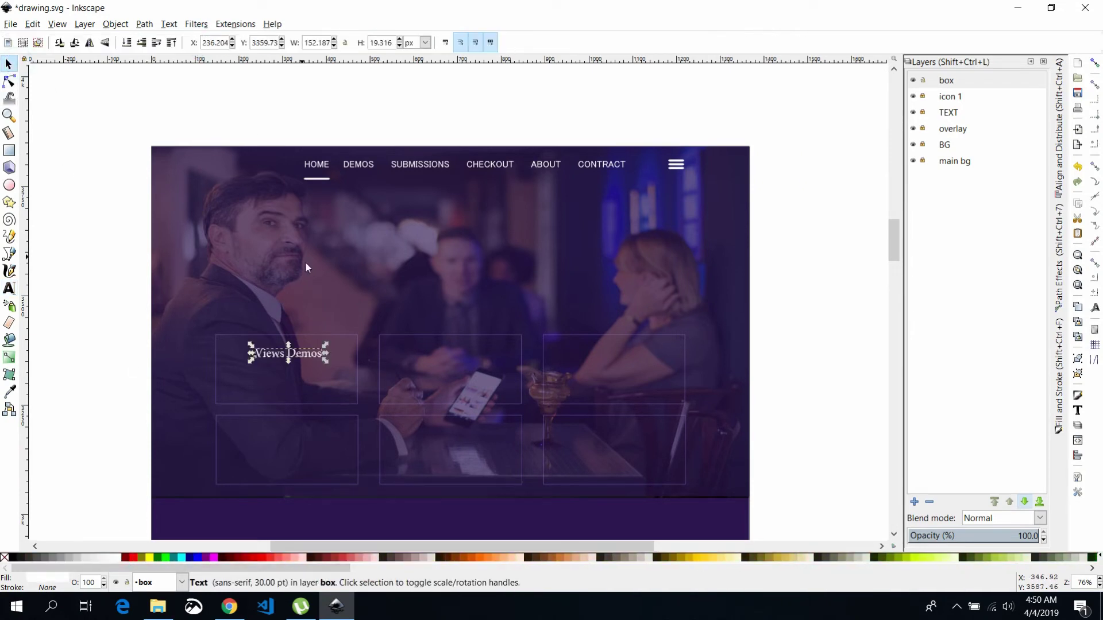
{"action": "left_click_drag", "start_coordinate": [308, 356], "coordinate": [307, 352]}
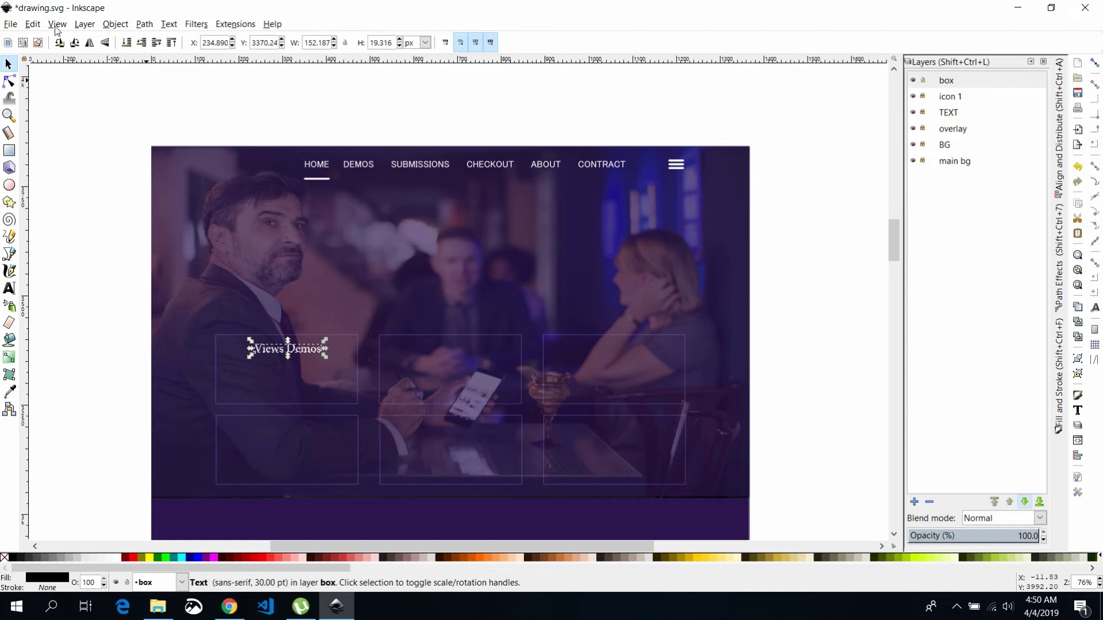
{"action": "key", "text": "ctrl+shift+a"}
Change the title's font to Microsoft Himalaya in Text and Font
{"action": "left_click", "coordinate": [8, 288]}
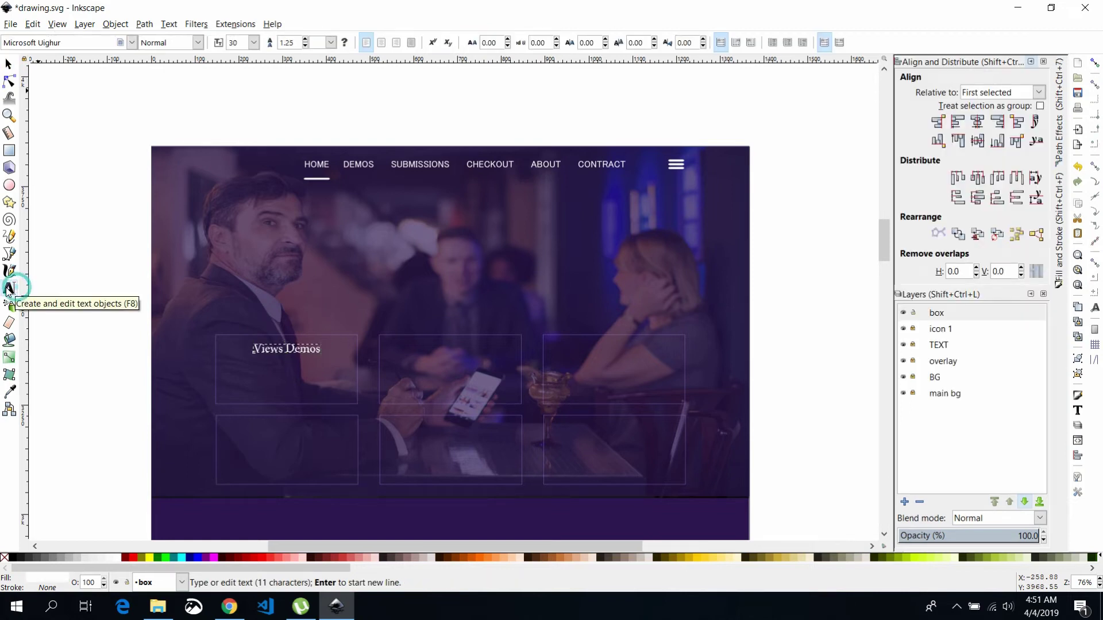
{"action": "left_click", "coordinate": [1078, 442]}
{"action": "key", "text": "ctrl+shift+t"}
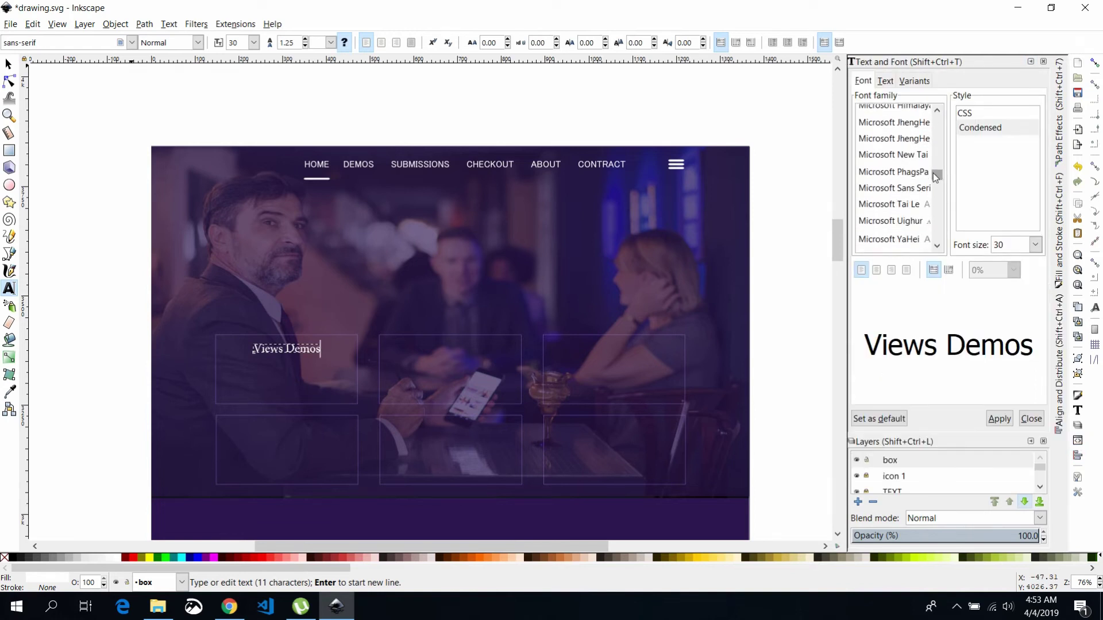
{"action": "scroll", "coordinate": [933, 175], "scroll_direction": "up", "scroll_amount": 1}
{"action": "left_click", "coordinate": [894, 175]}
{"action": "left_click", "coordinate": [999, 419]}
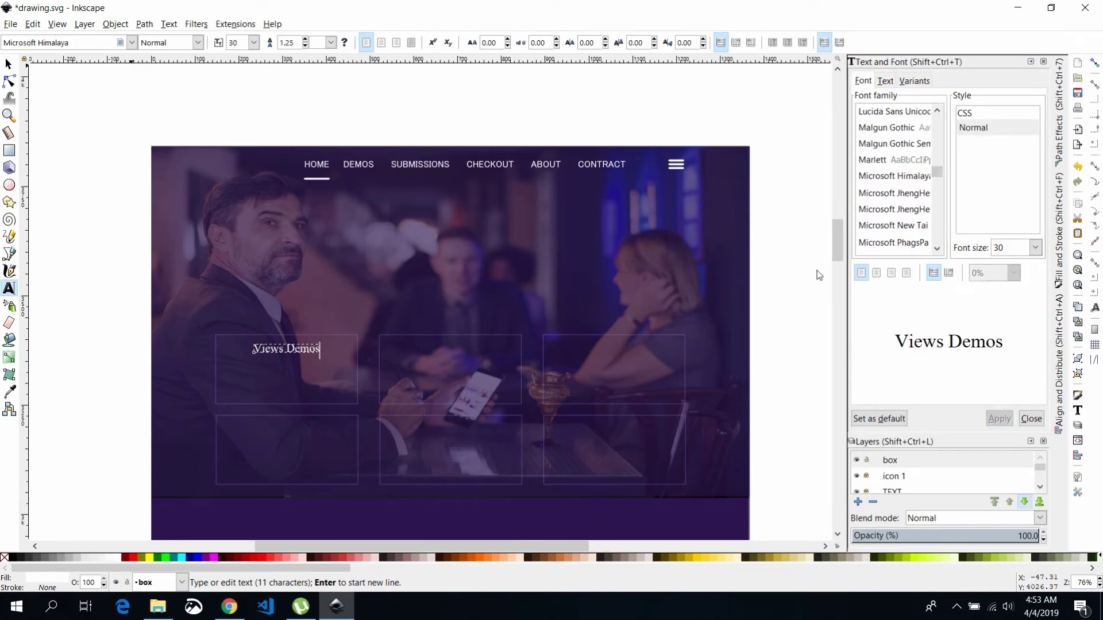
{"action": "key", "text": "F1"}
{"action": "left_click", "coordinate": [268, 279]}
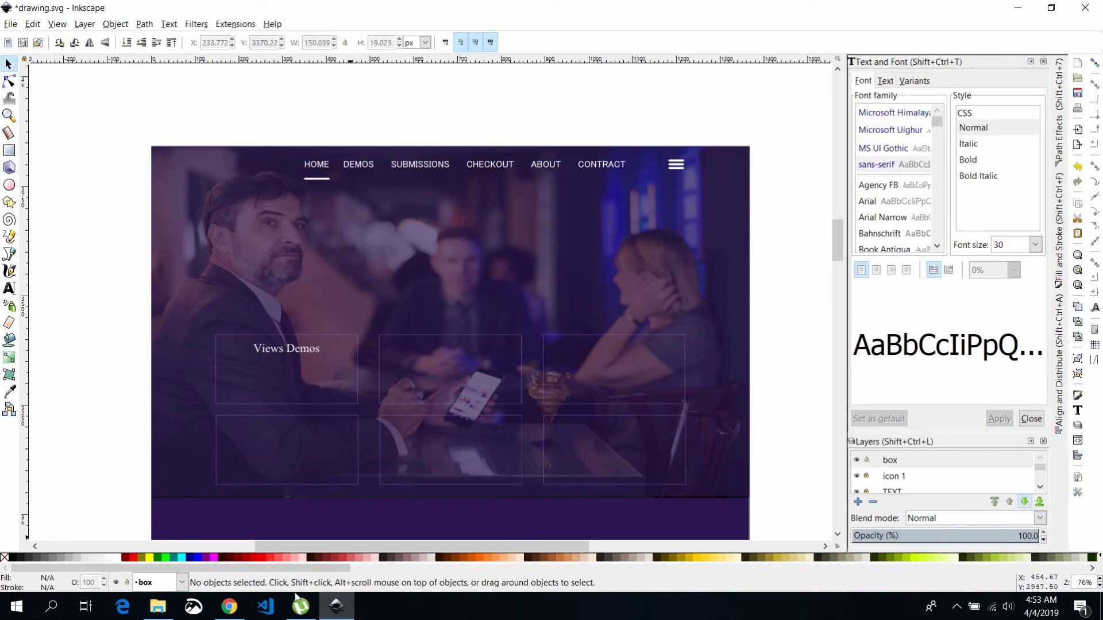
Start the description text in the first box and set it to size 10
{"action": "left_click", "coordinate": [9, 287]}
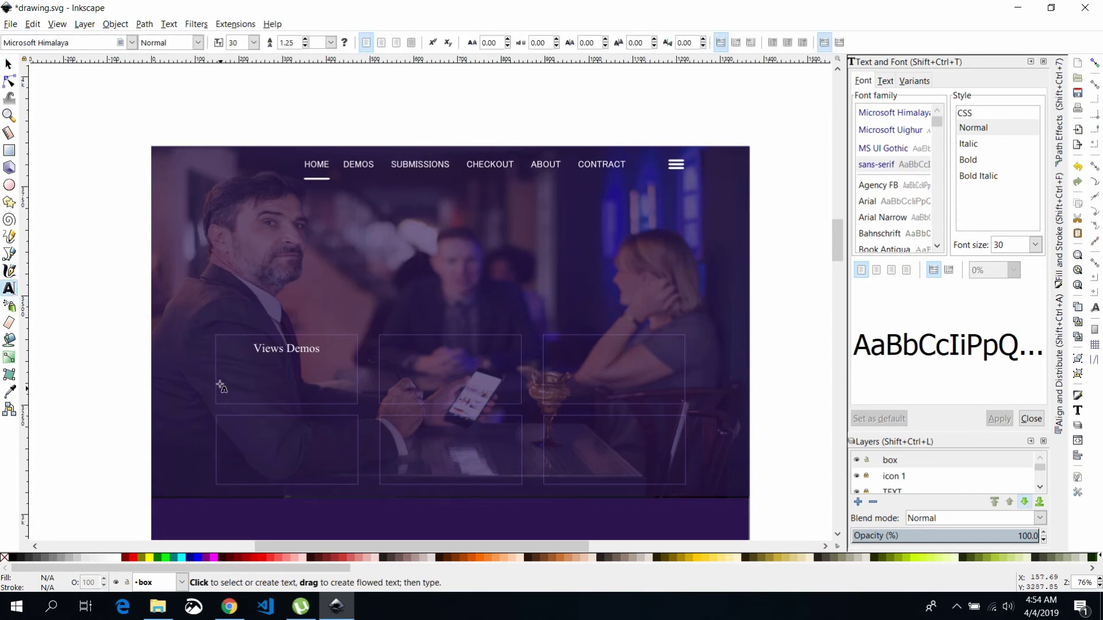
{"action": "left_click", "coordinate": [224, 368]}
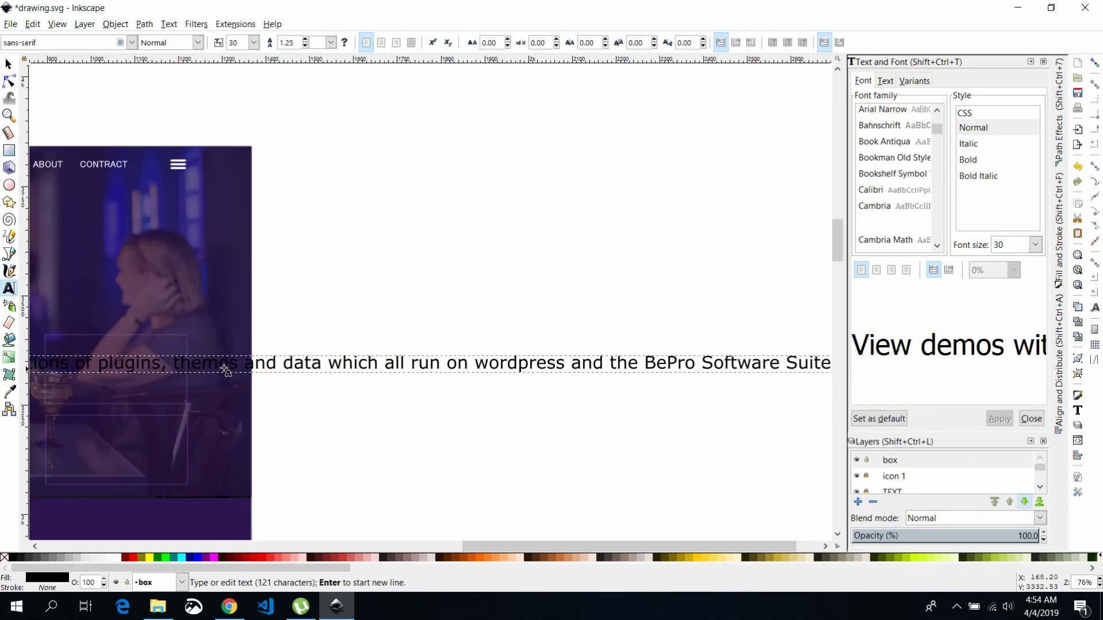
{"action": "key", "text": "ctrl+a"}
{"action": "left_click", "coordinate": [253, 43]}
{"action": "left_click", "coordinate": [234, 124]}
{"action": "left_click", "coordinate": [253, 42]}
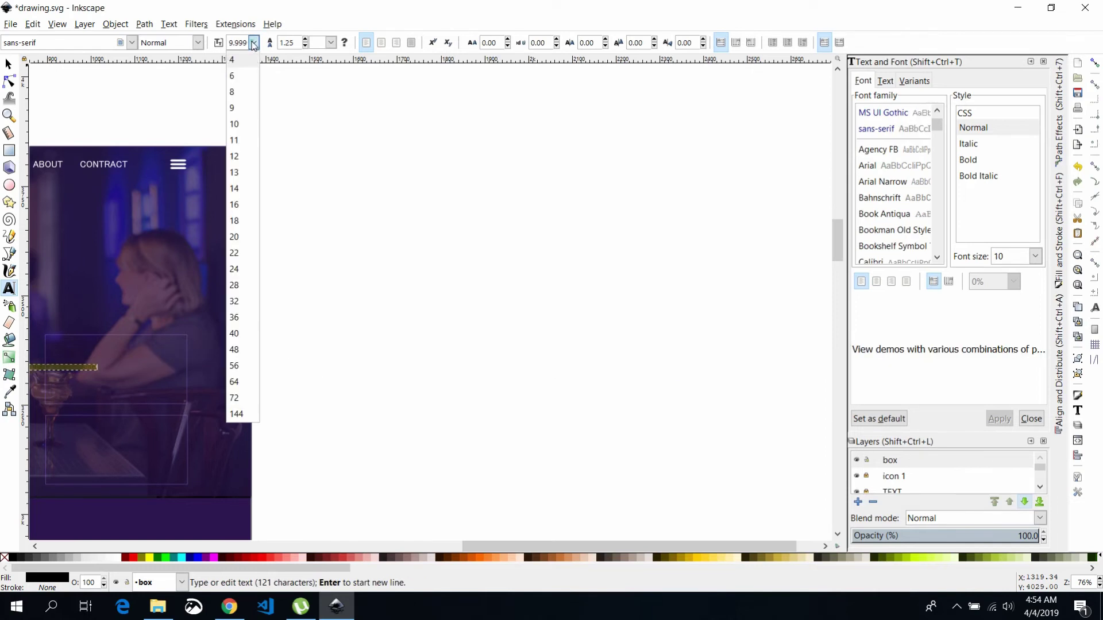
{"action": "left_click", "coordinate": [254, 43]}
{"action": "left_click_drag", "start_coordinate": [521, 546], "coordinate": [323, 551]}
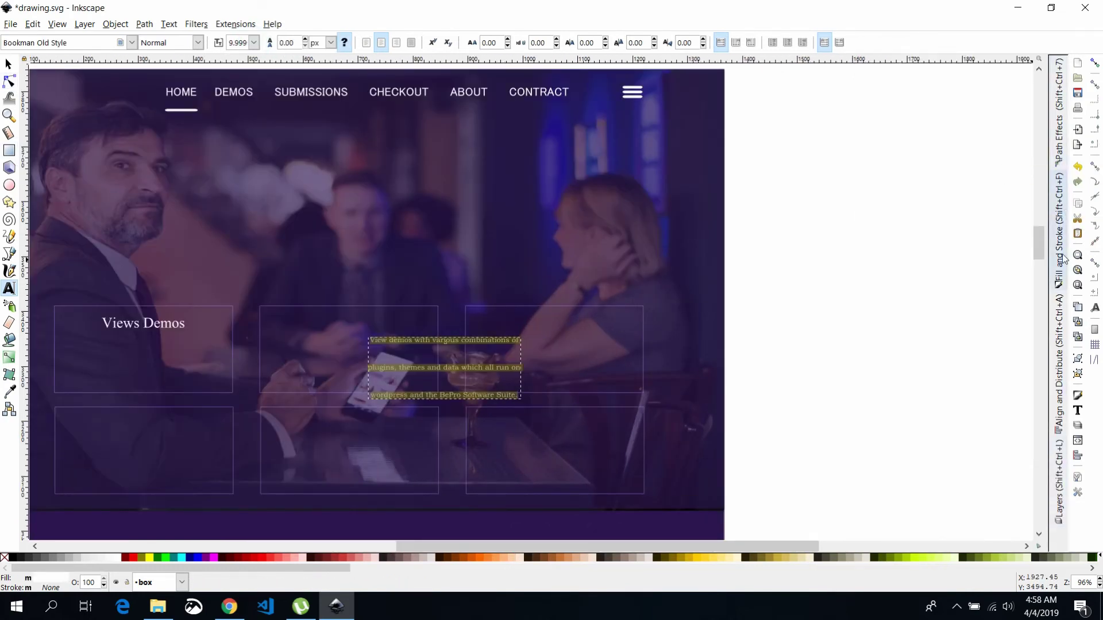
Apply font size 10 to the description through Text and Font
{"action": "left_click", "coordinate": [1077, 410]}
{"action": "left_click", "coordinate": [895, 81]}
{"action": "left_click", "coordinate": [1034, 271]}
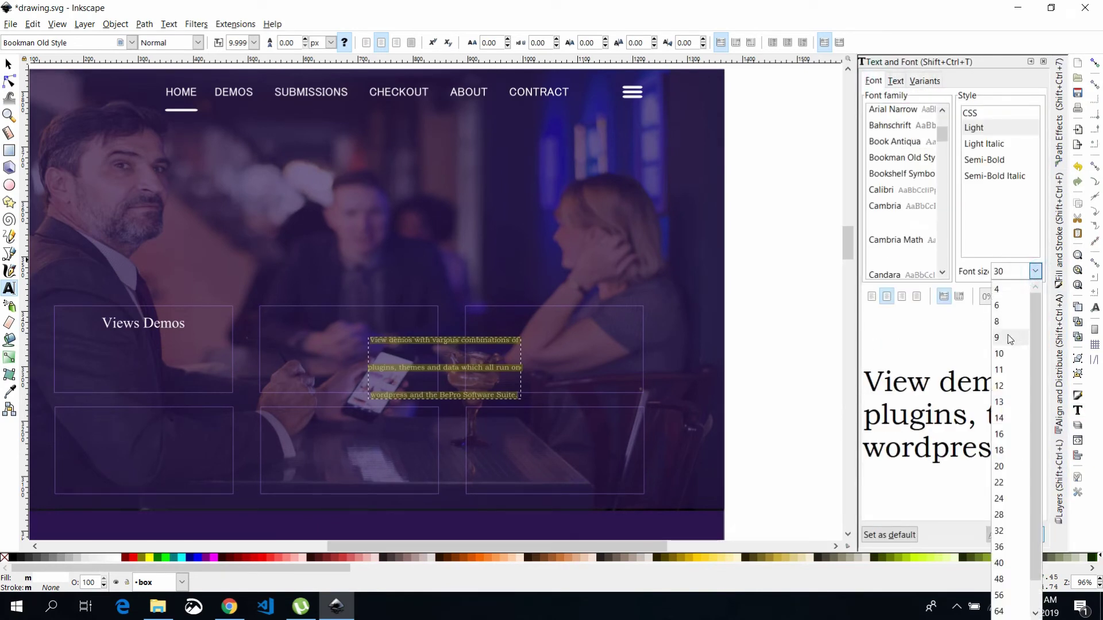
{"action": "left_click", "coordinate": [1000, 321]}
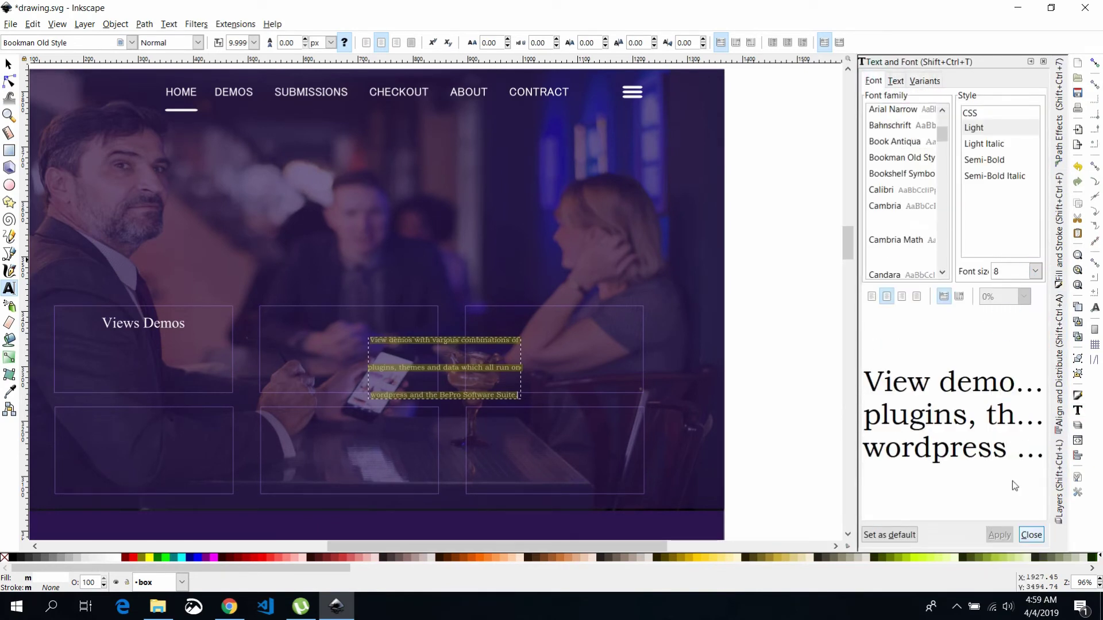
{"action": "left_click", "coordinate": [10, 79]}
{"action": "left_click", "coordinate": [1034, 268]}
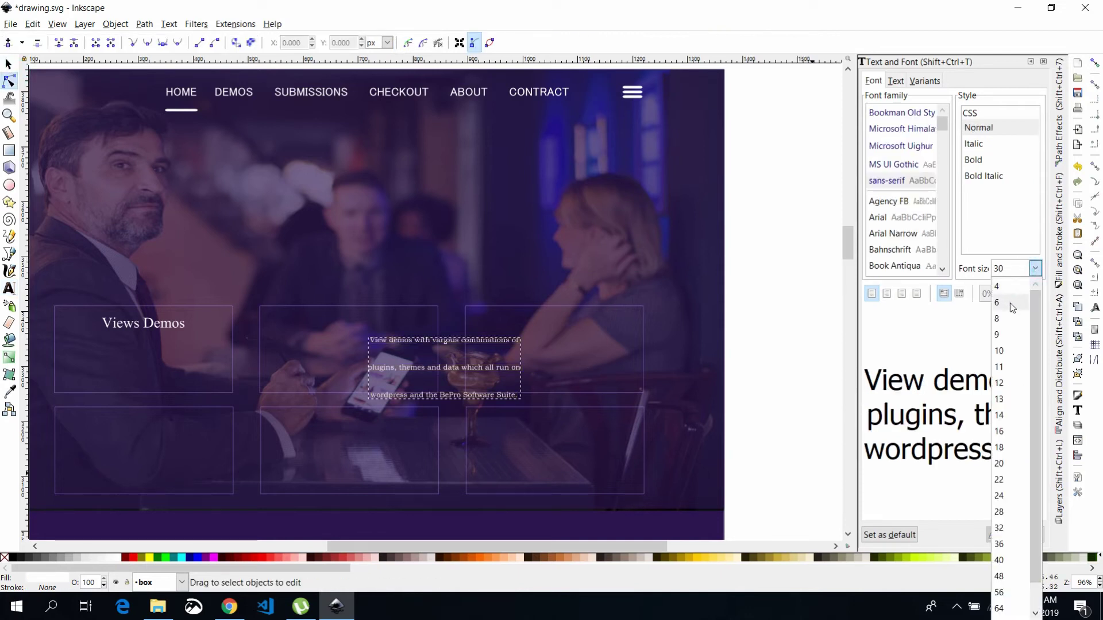
{"action": "left_click", "coordinate": [1007, 350]}
{"action": "left_click", "coordinate": [999, 534]}
Move the description under Views Demos, apply size 8, and shift it right
{"action": "key", "text": "s"}
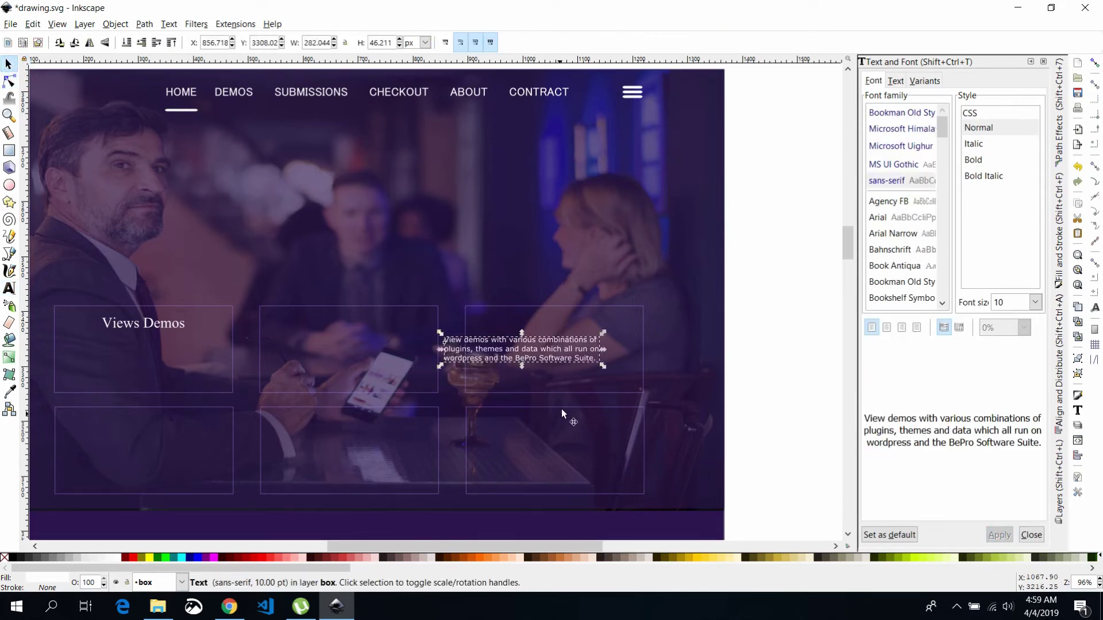
{"action": "left_click_drag", "start_coordinate": [568, 344], "coordinate": [188, 358]}
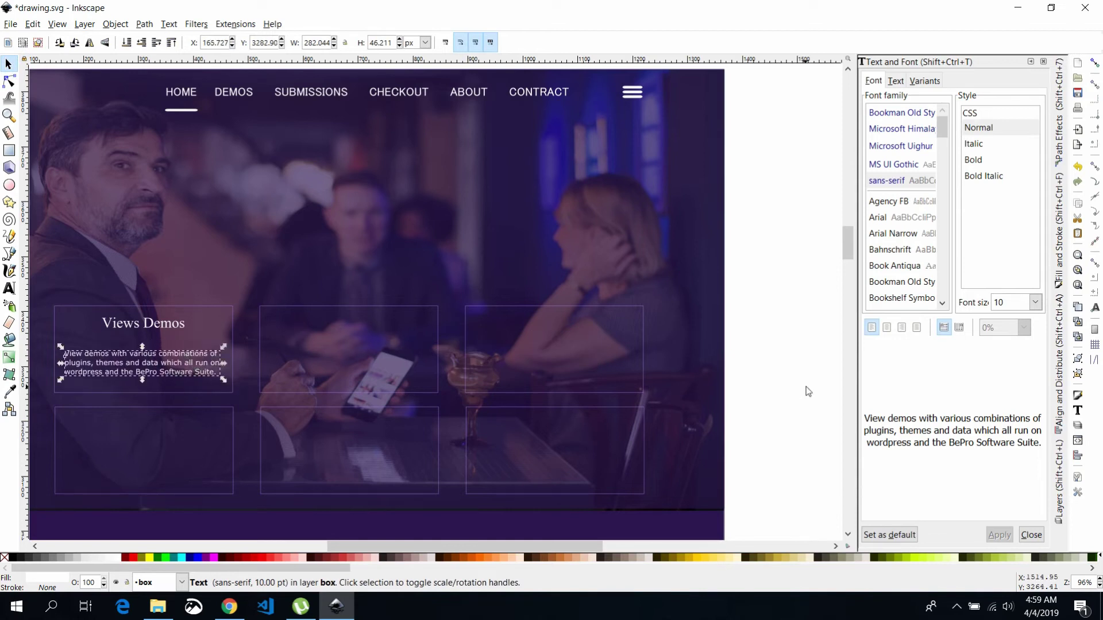
{"action": "left_click", "coordinate": [1036, 303]}
{"action": "left_click", "coordinate": [997, 352]}
{"action": "left_click", "coordinate": [999, 535]}
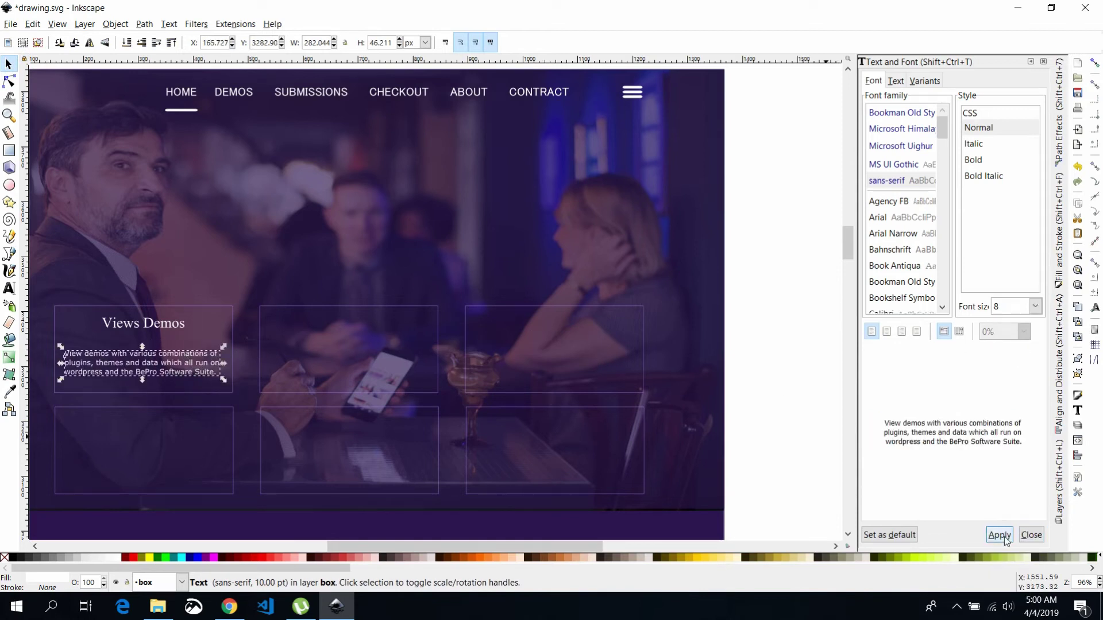
{"action": "left_click_drag", "start_coordinate": [148, 362], "coordinate": [164, 359]}
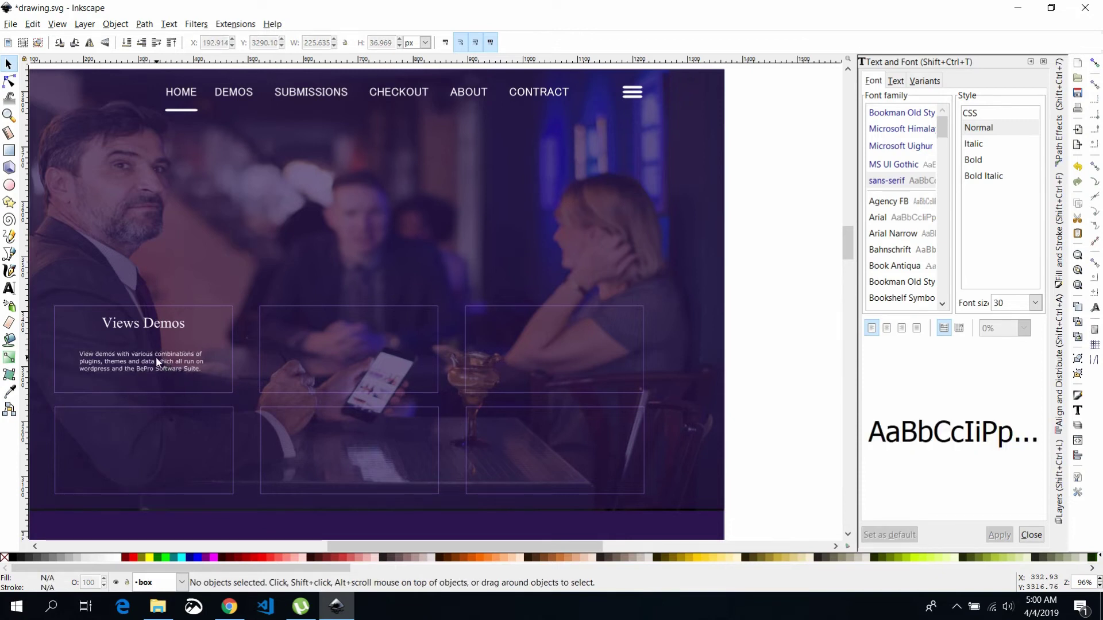
Apply Microsoft Himalaya at size 12 to the description and move it under the title
{"action": "left_click", "coordinate": [936, 130]}
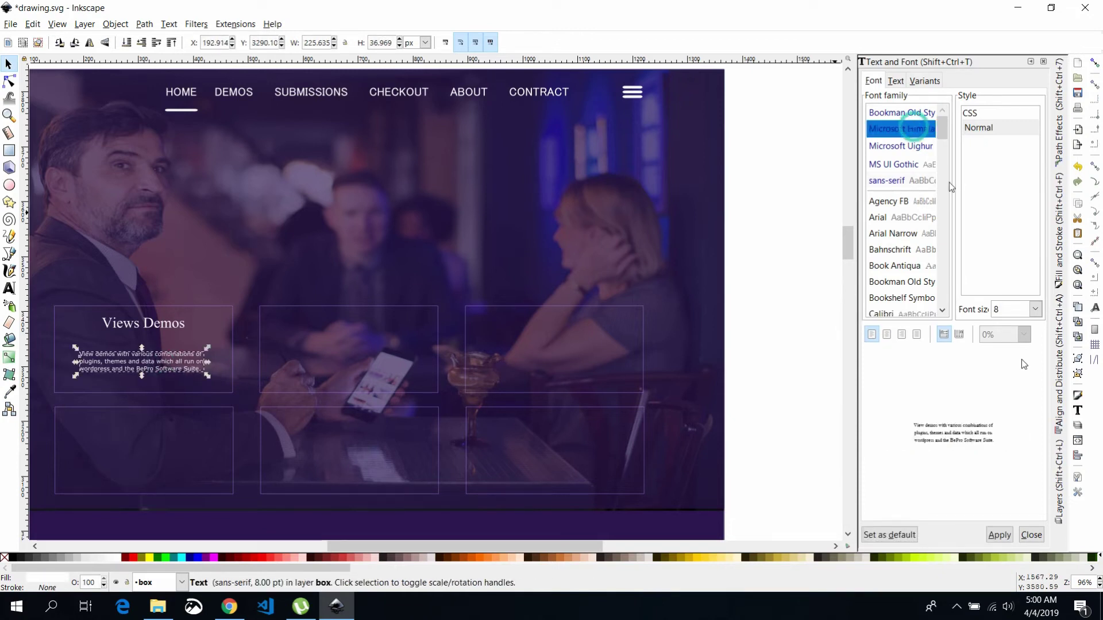
{"action": "left_click", "coordinate": [1000, 535]}
{"action": "left_click", "coordinate": [1035, 309]}
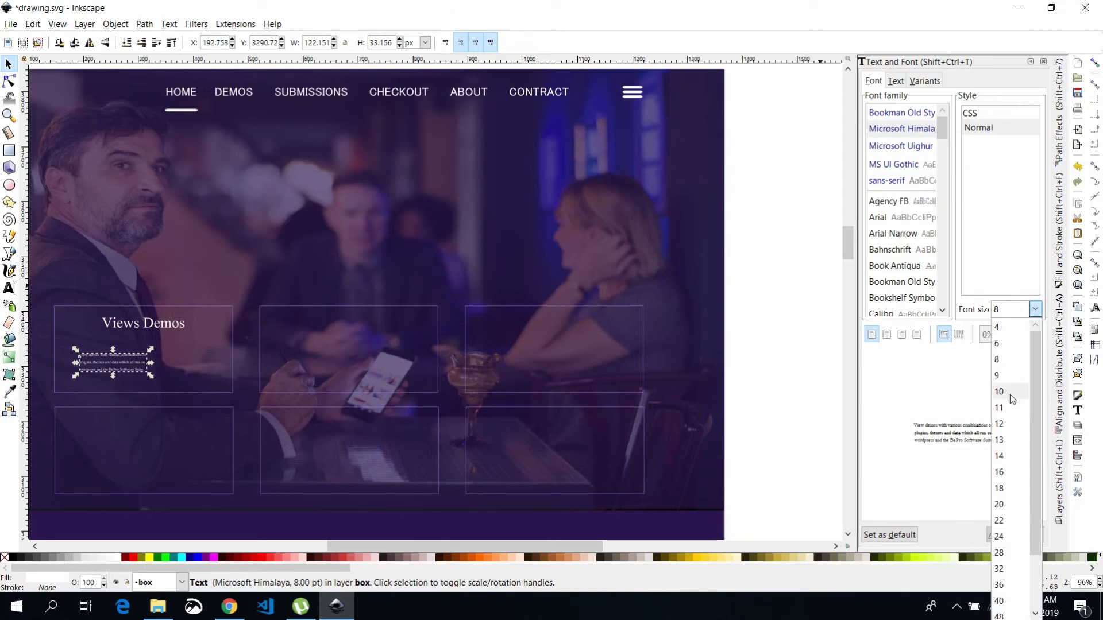
{"action": "left_click", "coordinate": [1010, 394]}
{"action": "left_click", "coordinate": [999, 534]}
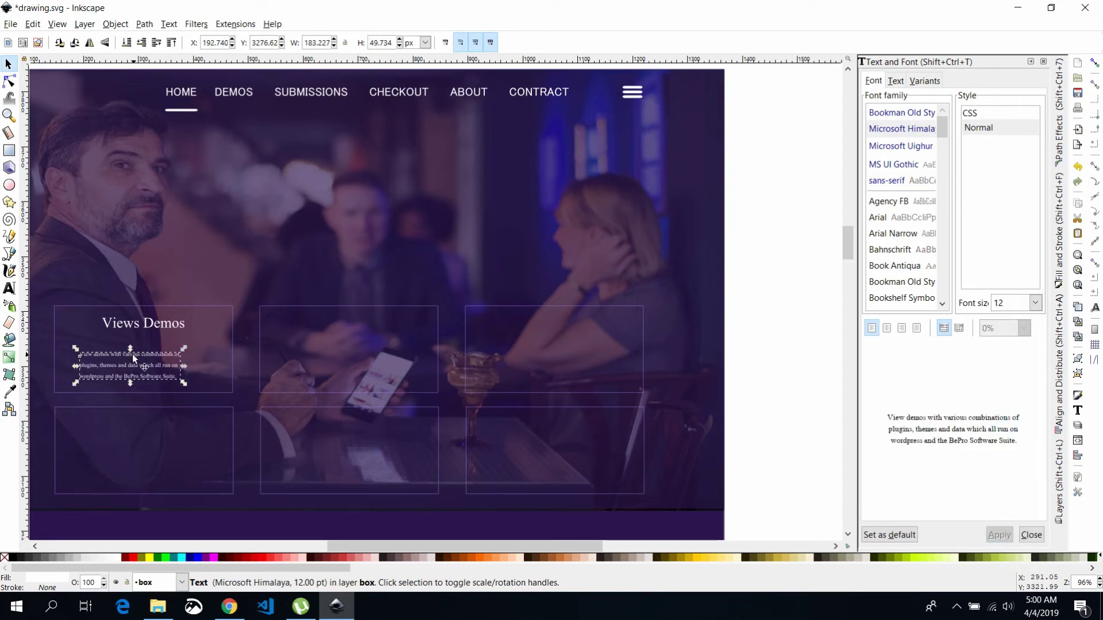
{"action": "left_click_drag", "start_coordinate": [133, 358], "coordinate": [150, 353]}
Try justified and vertical layouts, keep the description horizontal, and inspect the first box
{"action": "left_click", "coordinate": [895, 81]}
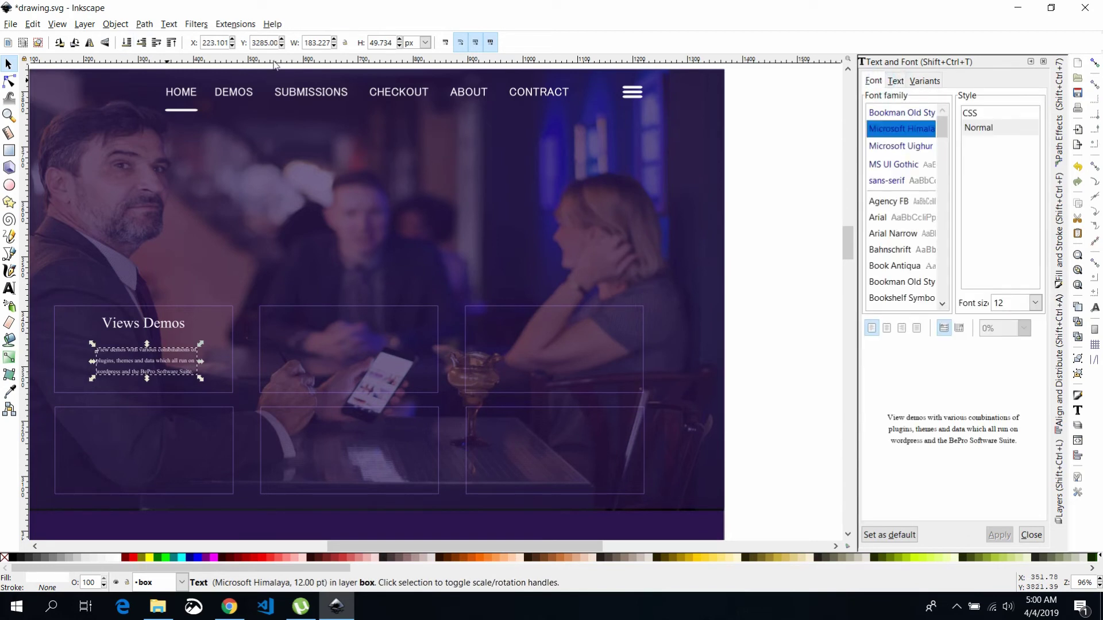
{"action": "left_click", "coordinate": [916, 328]}
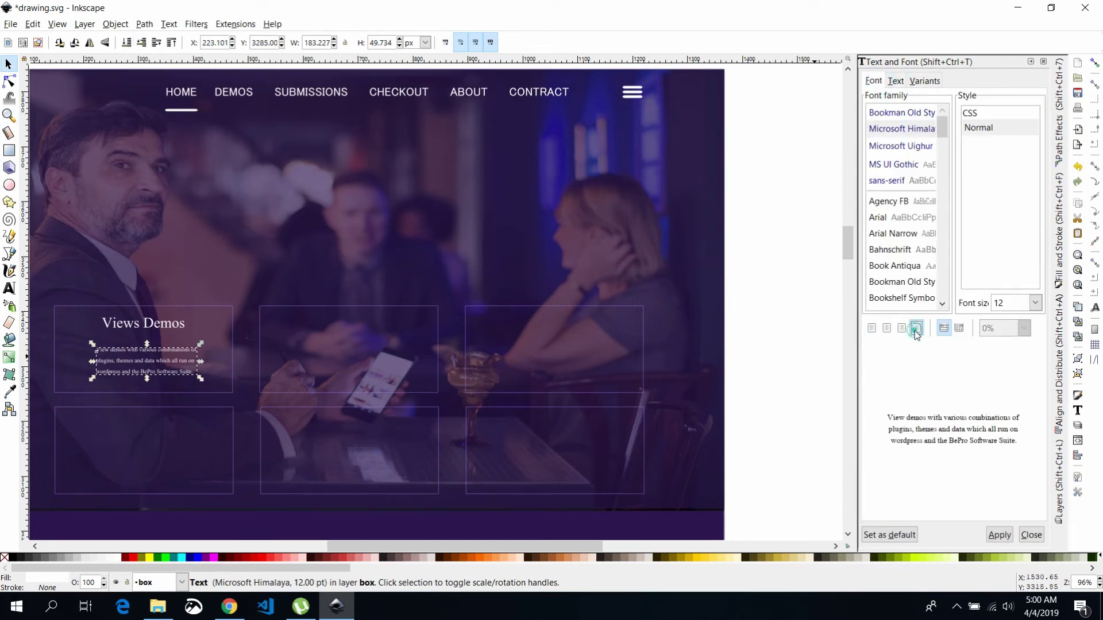
{"action": "left_click", "coordinate": [960, 329]}
{"action": "left_click", "coordinate": [944, 329]}
{"action": "left_click", "coordinate": [8, 115]}
{"action": "left_click_drag", "start_coordinate": [50, 304], "coordinate": [237, 397]}
{"action": "left_click", "coordinate": [9, 63]}
{"action": "key", "text": "z"}
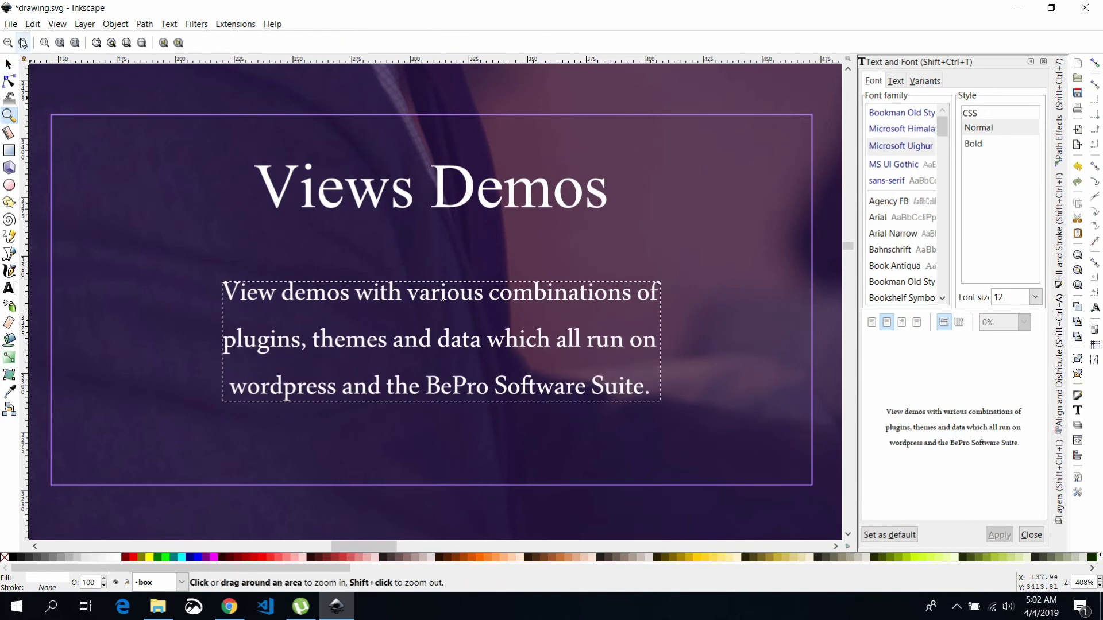
{"action": "key", "text": "minus"}
{"action": "key", "text": "minus"}
{"action": "key", "text": "minus"}
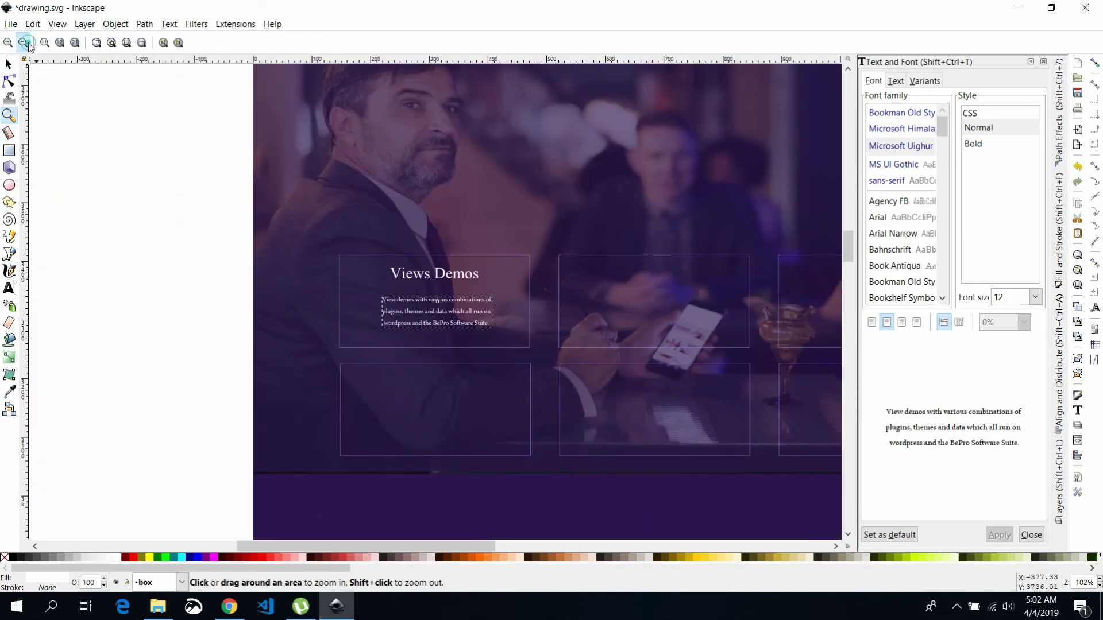
{"action": "key", "text": "minus"}
{"action": "key", "text": "minus"}
Group the right Views Demos box's title, text and frame, and delete the two left boxes
{"action": "key", "text": "s"}
{"action": "left_click", "coordinate": [306, 268]}
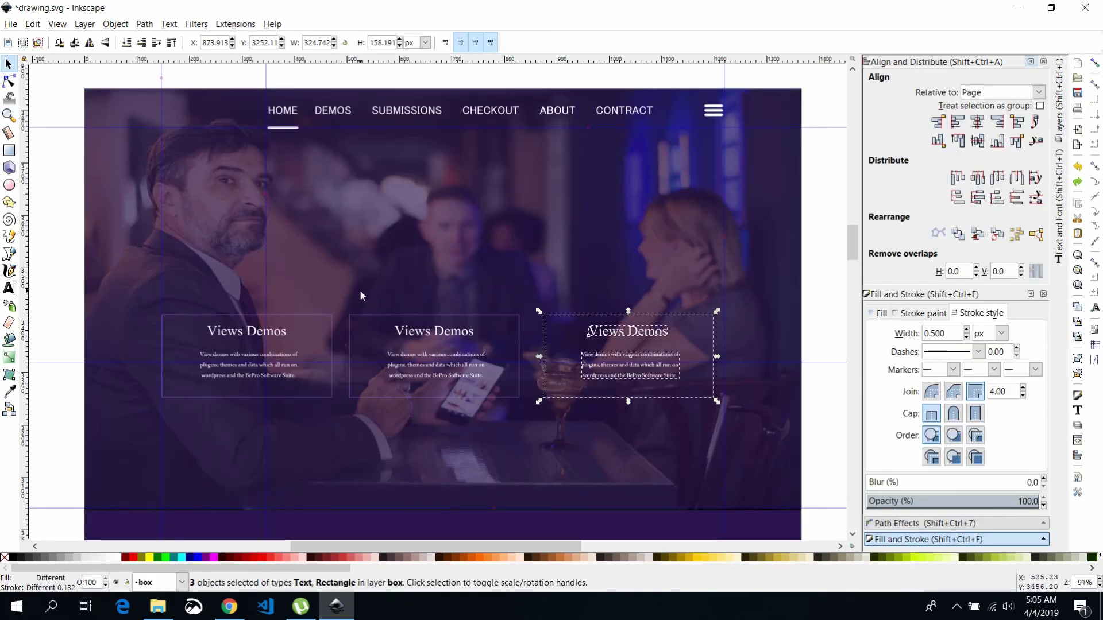
{"action": "left_click_drag", "start_coordinate": [148, 283], "coordinate": [746, 432]}
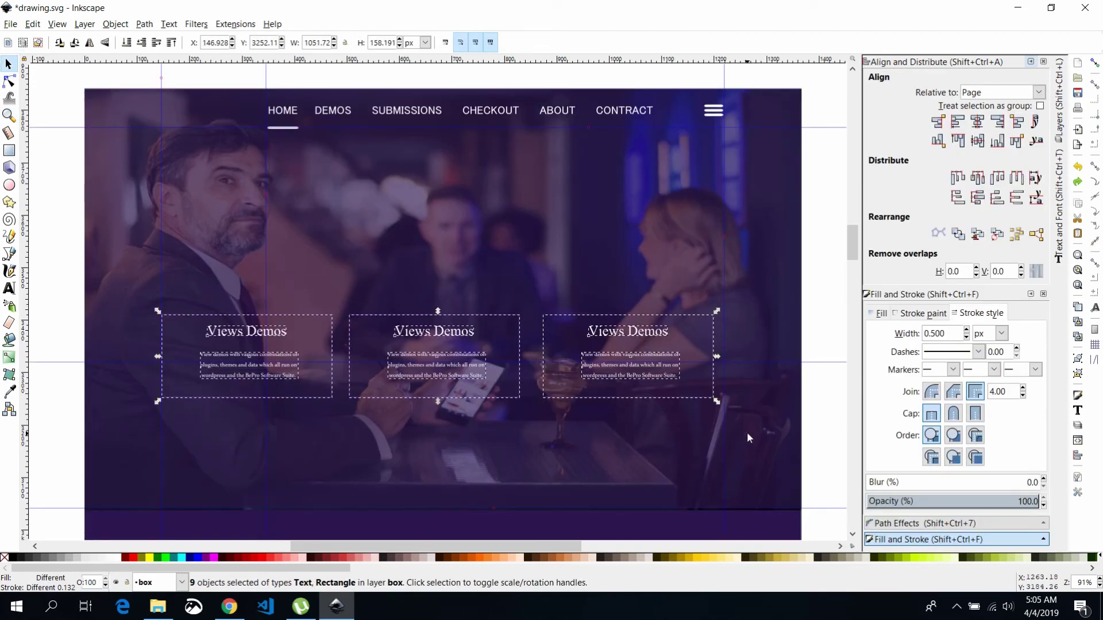
{"action": "left_click_drag", "start_coordinate": [532, 299], "coordinate": [747, 412]}
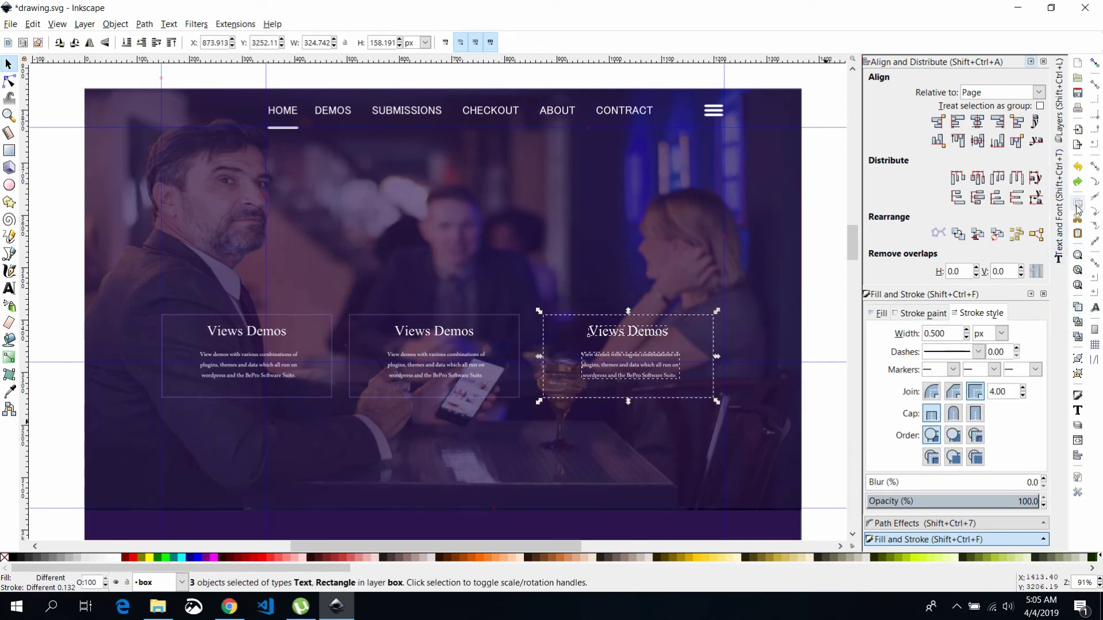
{"action": "left_click", "coordinate": [1078, 361]}
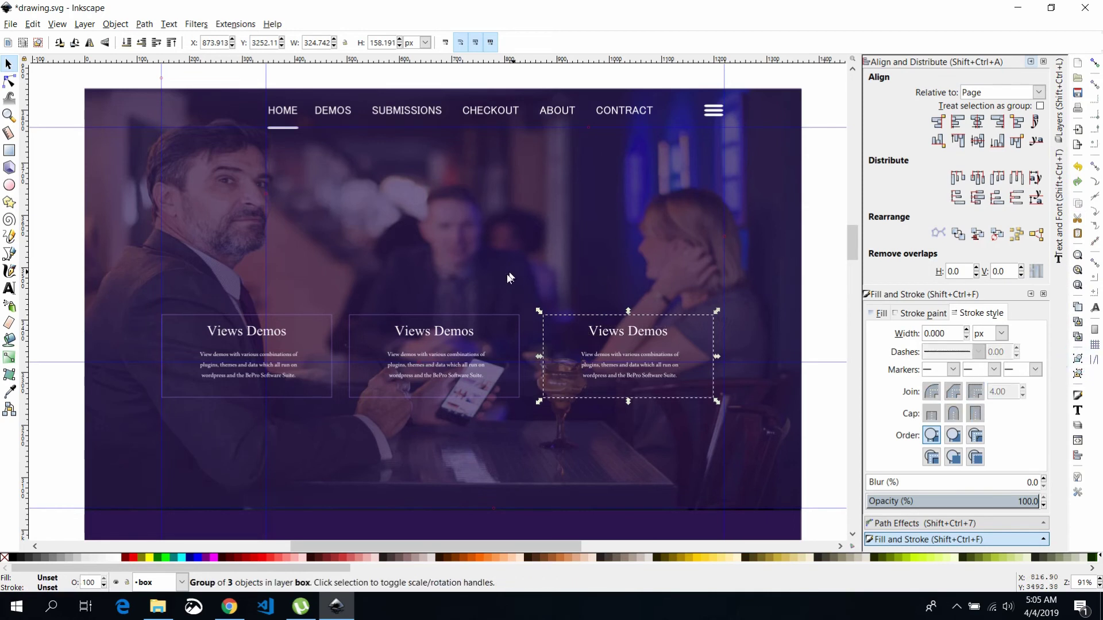
{"action": "left_click_drag", "start_coordinate": [522, 302], "coordinate": [147, 405]}
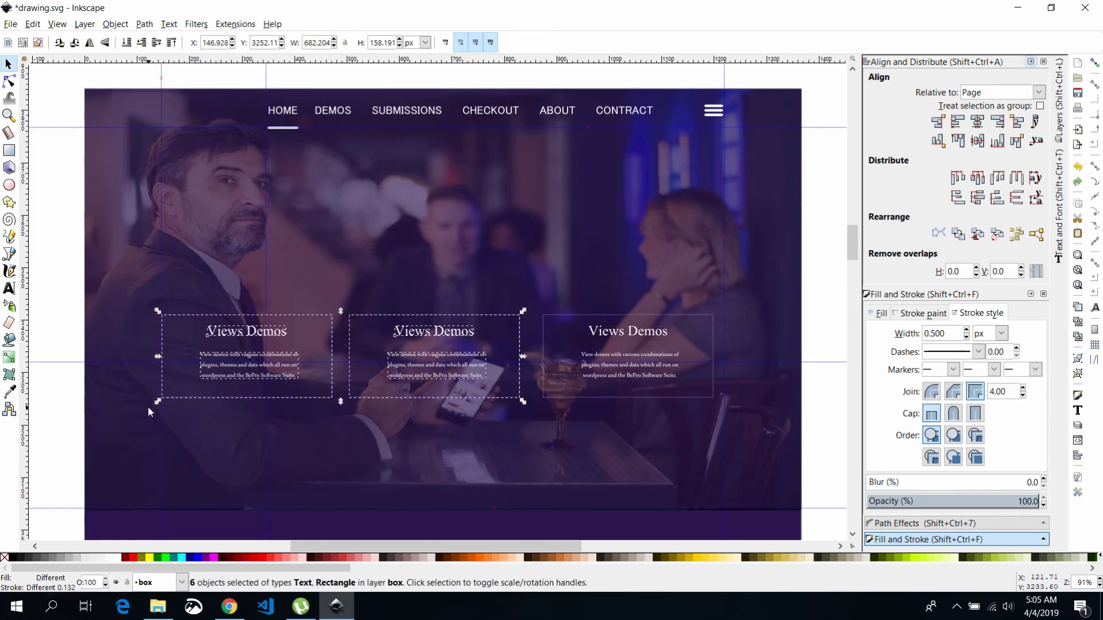
{"action": "key", "text": "Delete"}
{"action": "left_click", "coordinate": [605, 363]}
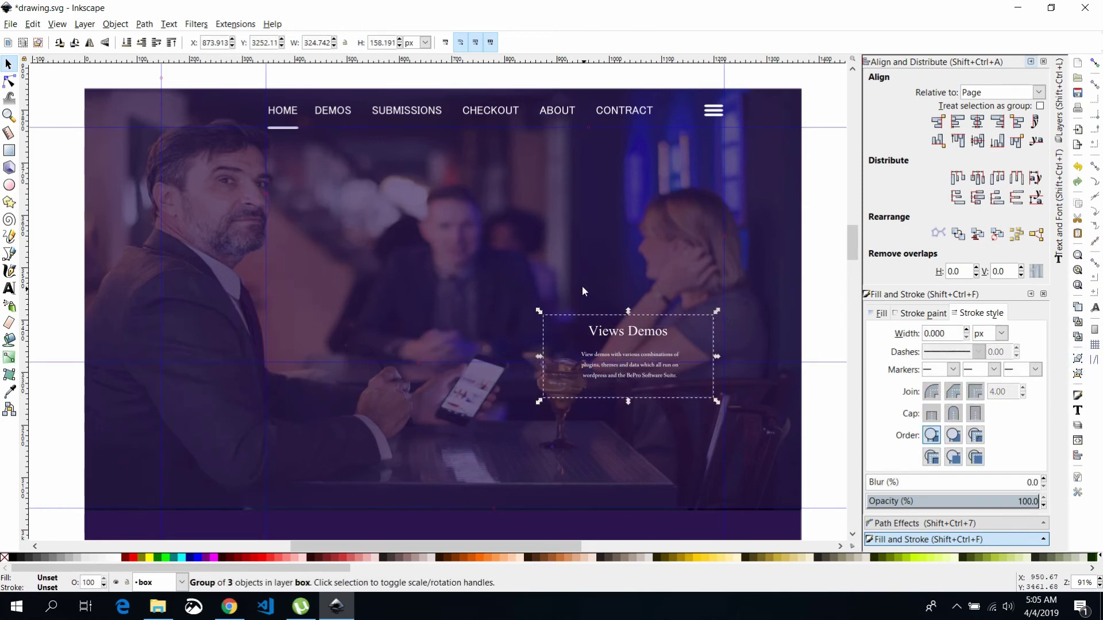
Duplicate the grouped Views Demos box and move the copies leftward to rebuild three boxes
{"action": "right_click", "coordinate": [590, 312]}
{"action": "left_click", "coordinate": [622, 397]}
{"action": "right_click", "coordinate": [590, 311]}
{"action": "left_click", "coordinate": [622, 397]}
{"action": "left_click_drag", "start_coordinate": [590, 320], "coordinate": [407, 319]}
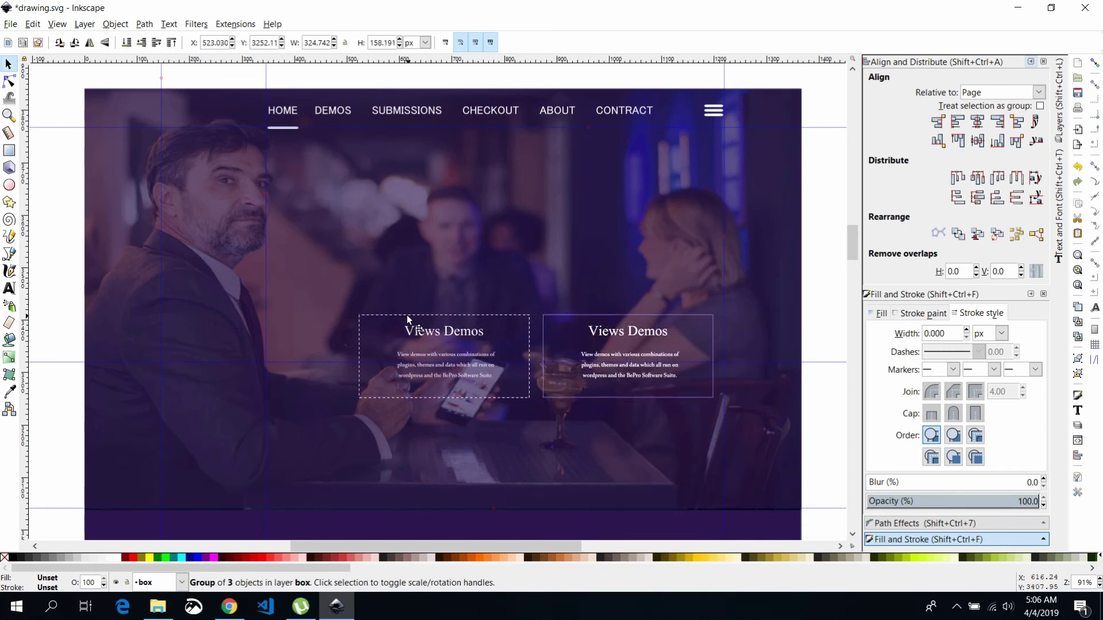
{"action": "left_click", "coordinate": [633, 315]}
{"action": "key", "text": "ctrl+d"}
{"action": "left_click_drag", "start_coordinate": [633, 315], "coordinate": [260, 316]}
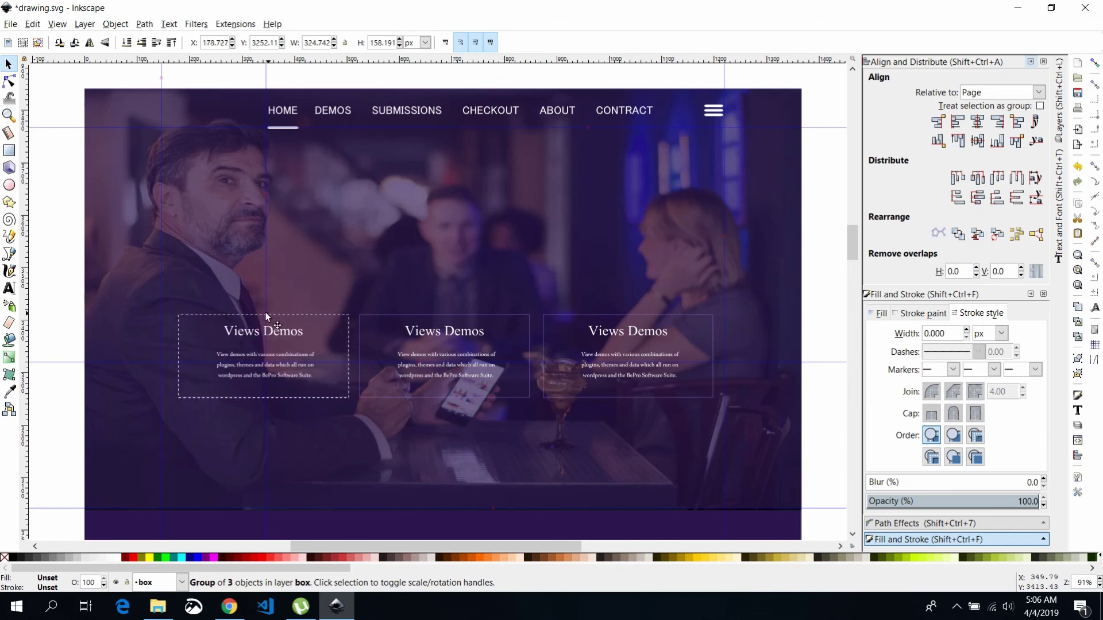
Arrange the three boxes into an evenly spaced row
{"action": "left_click_drag", "start_coordinate": [744, 291], "coordinate": [359, 471]}
{"action": "left_click_drag", "start_coordinate": [697, 314], "coordinate": [619, 318]}
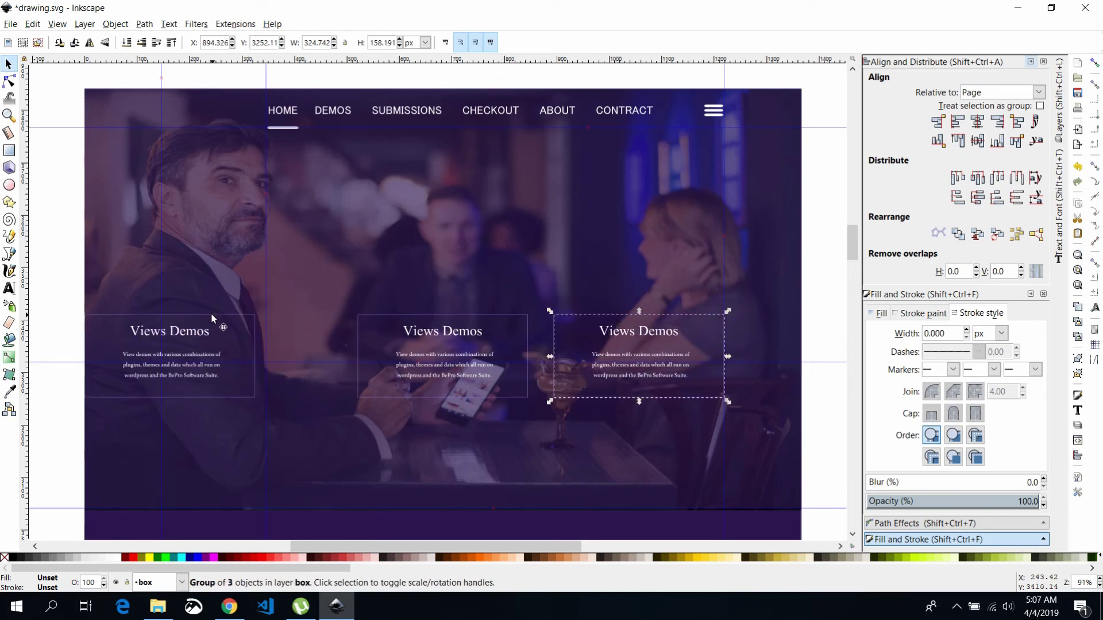
{"action": "left_click_drag", "start_coordinate": [212, 314], "coordinate": [289, 321]}
{"action": "left_click_drag", "start_coordinate": [413, 448], "coordinate": [755, 290]}
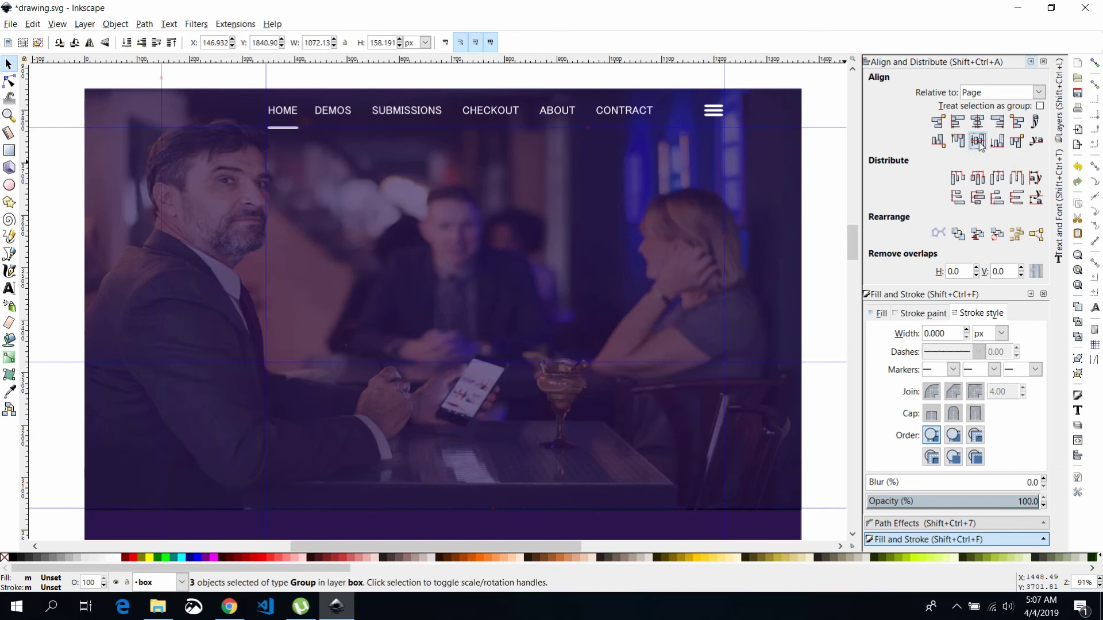
{"action": "key", "text": "Escape"}
Duplicate the row of three boxes and move the copy below as the second row
{"action": "left_click_drag", "start_coordinate": [146, 293], "coordinate": [735, 408]}
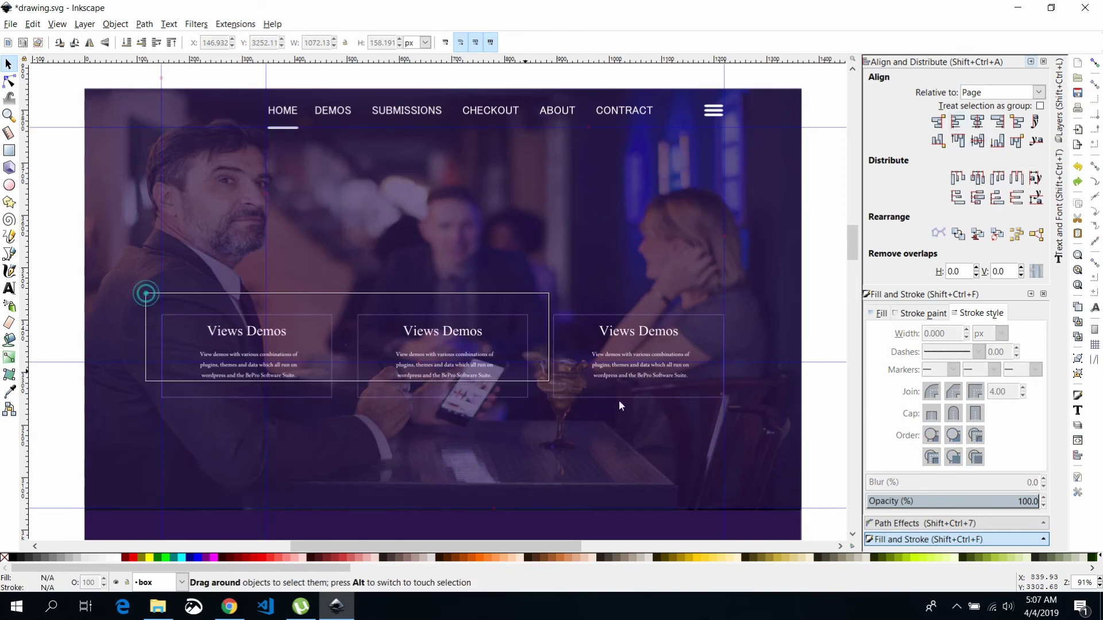
{"action": "right_click", "coordinate": [632, 331]}
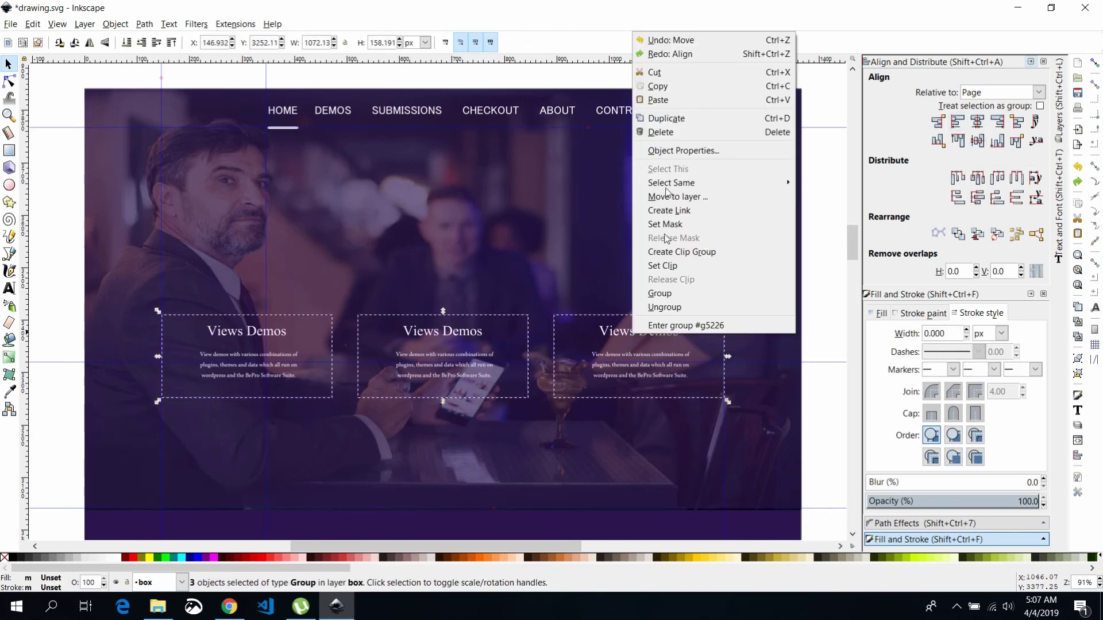
{"action": "left_click", "coordinate": [660, 116]}
{"action": "left_click_drag", "start_coordinate": [467, 316], "coordinate": [481, 414]}
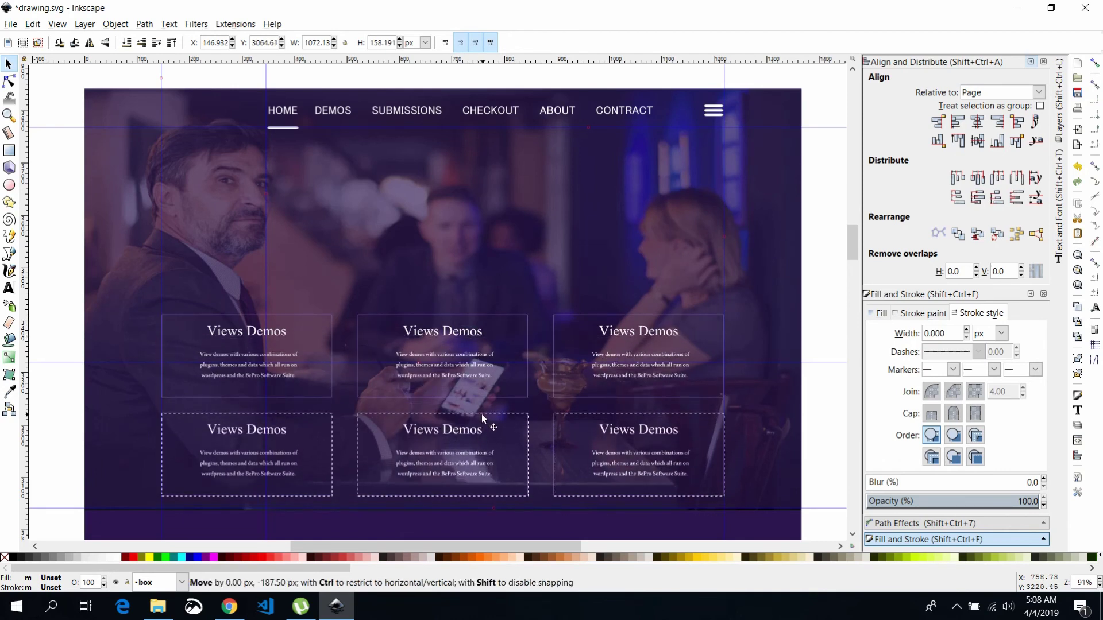
{"action": "left_click", "coordinate": [460, 253]}
Hide the guides and make the nav/icon and background photo layers visible
{"action": "left_click", "coordinate": [57, 24]}
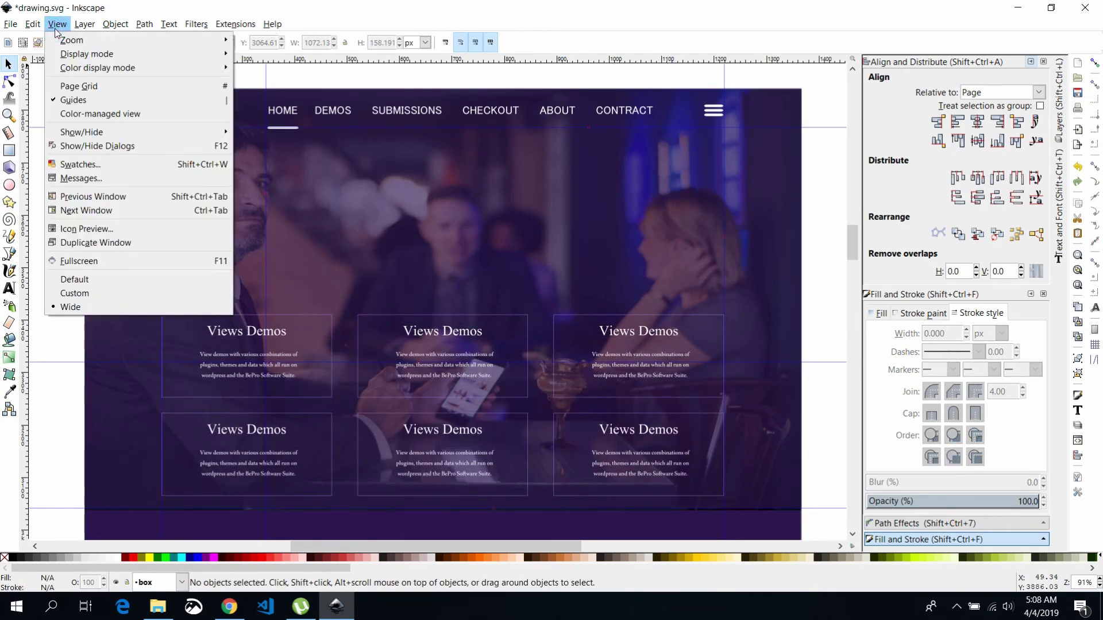
{"action": "left_click", "coordinate": [83, 96]}
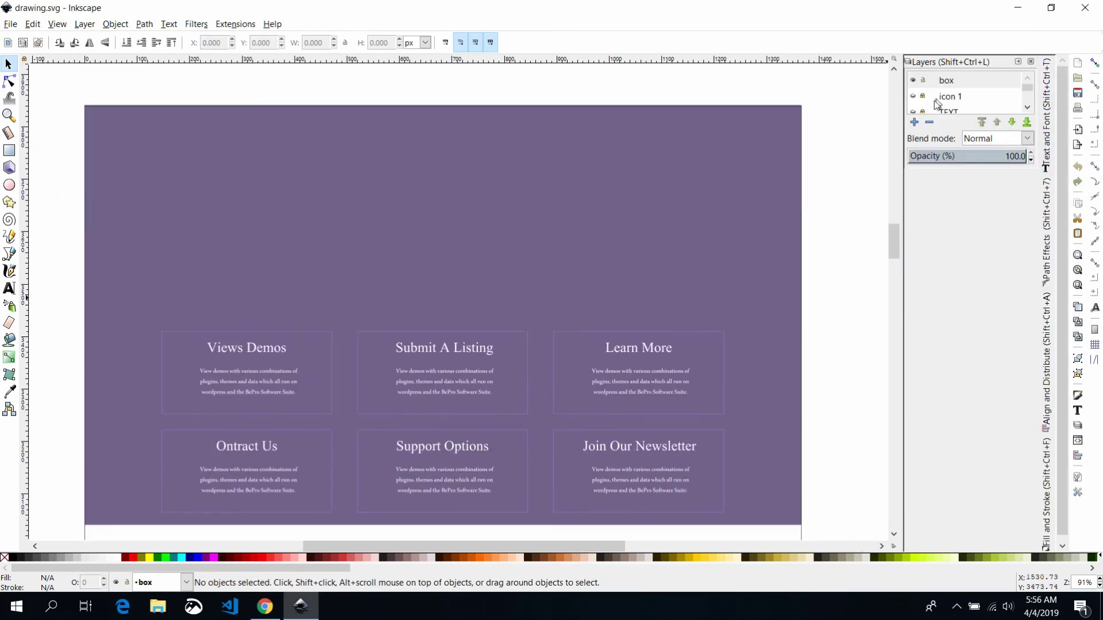
{"action": "left_click", "coordinate": [913, 96]}
{"action": "left_click", "coordinate": [914, 161]}
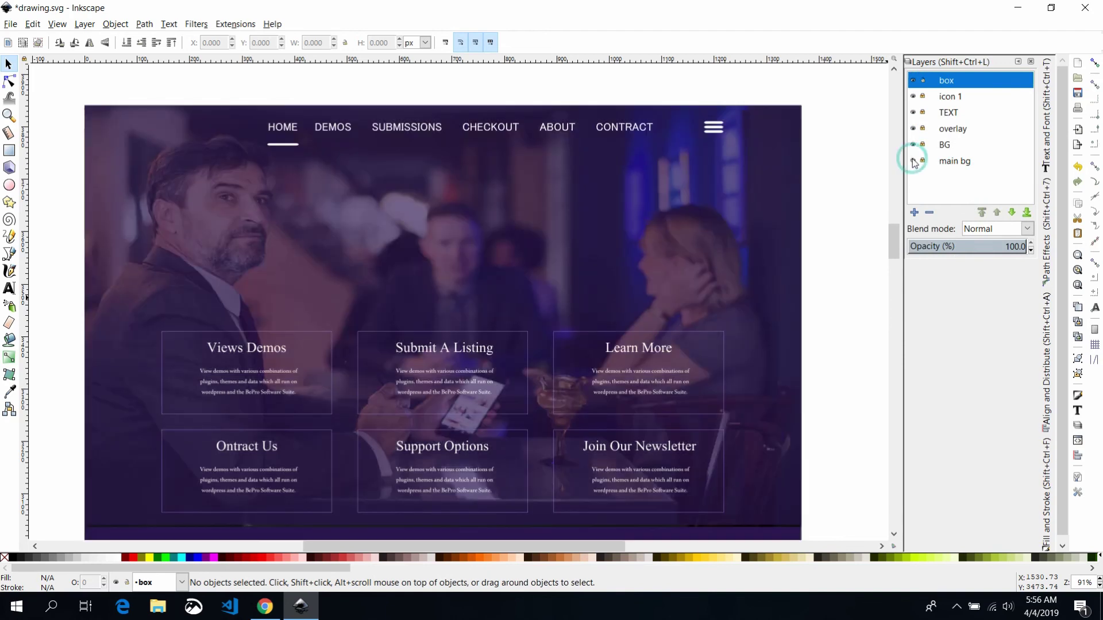
Paste the intro sentence as a new text object and color it white
{"action": "left_click", "coordinate": [9, 288]}
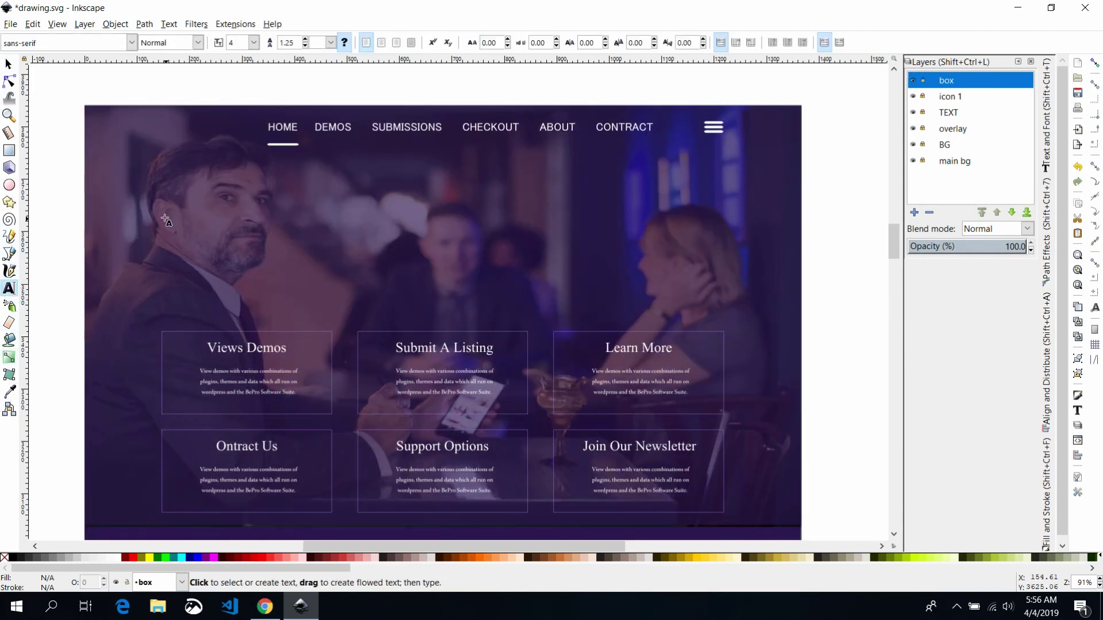
{"action": "left_click", "coordinate": [165, 214]}
{"action": "key", "text": "End"}
{"action": "key", "text": "ctrl+a"}
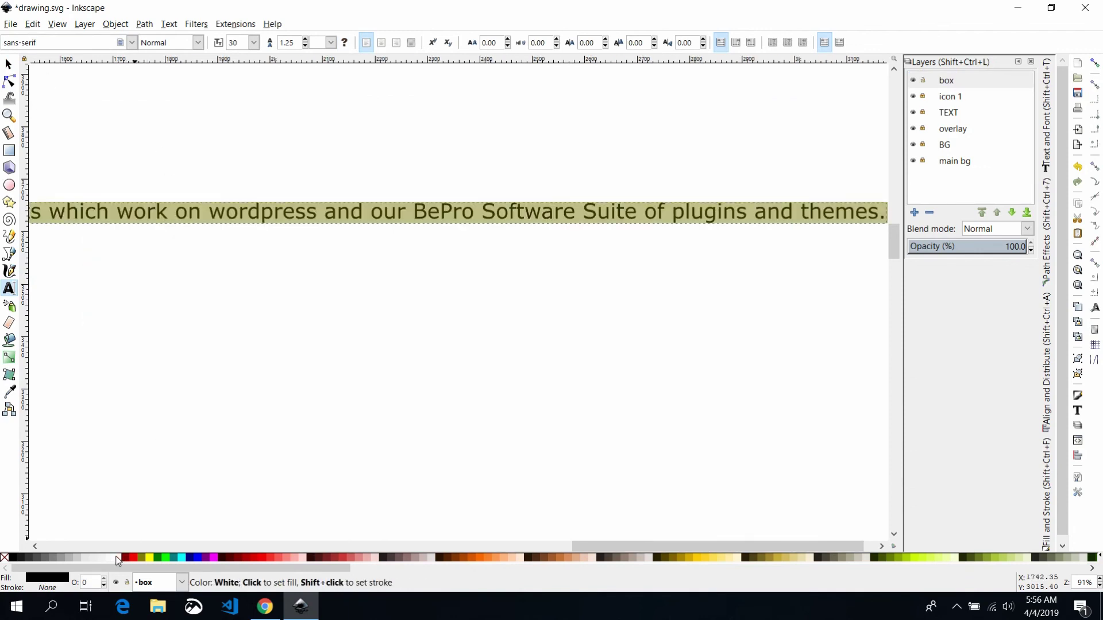
{"action": "left_click", "coordinate": [117, 558]}
{"action": "left_click_drag", "start_coordinate": [746, 546], "coordinate": [450, 546]}
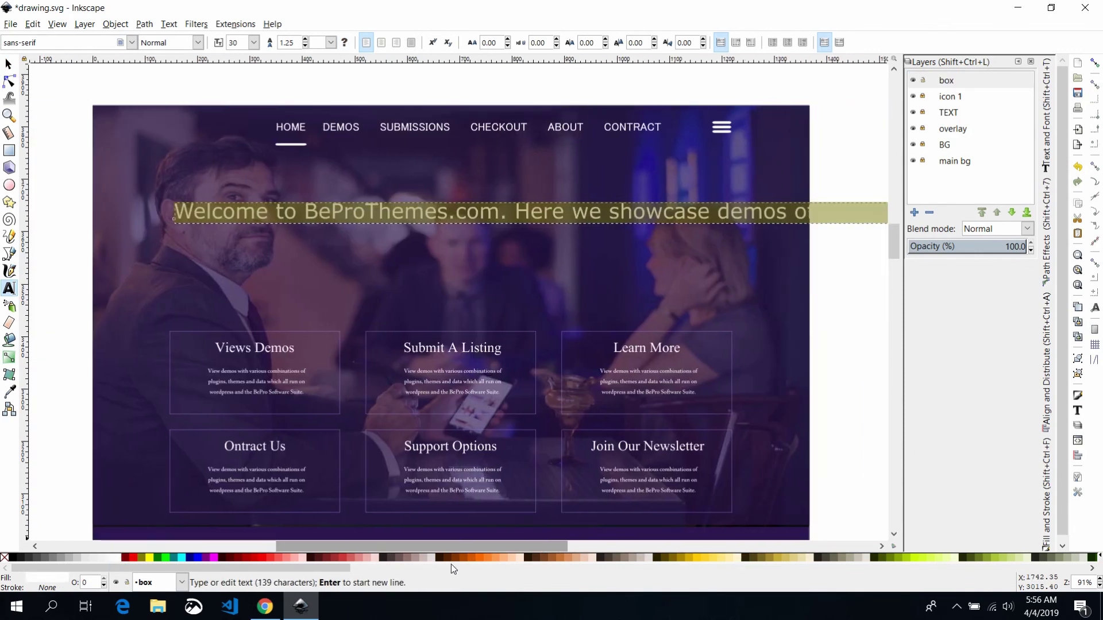
Break the text into lines, keeping only 'Welcome to / BeProThemes.com.' as the heading
{"action": "left_click", "coordinate": [292, 213]}
{"action": "key", "text": "Return"}
{"action": "left_click", "coordinate": [377, 237]}
{"action": "key", "text": "Return"}
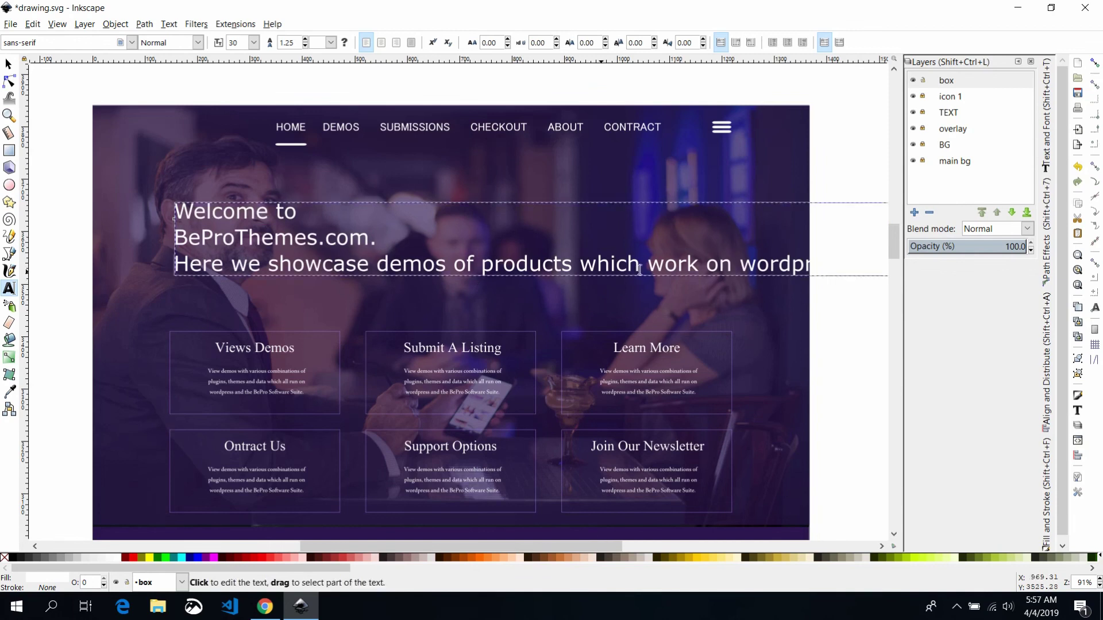
{"action": "left_click", "coordinate": [737, 265]}
{"action": "key", "text": "Return"}
{"action": "left_click", "coordinate": [759, 290]}
{"action": "key", "text": "Return"}
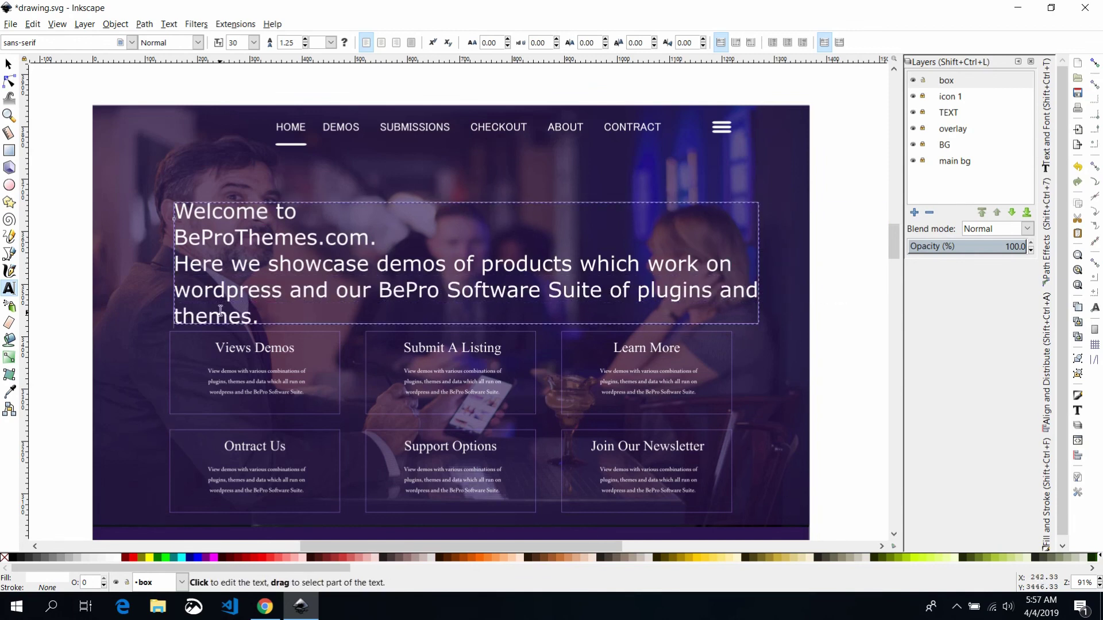
{"action": "left_click_drag", "start_coordinate": [174, 265], "coordinate": [261, 316]}
{"action": "key", "text": "Delete"}
Give the heading a new serif font family in the Semi-Bold style
{"action": "key", "text": "shift+ctrl+t"}
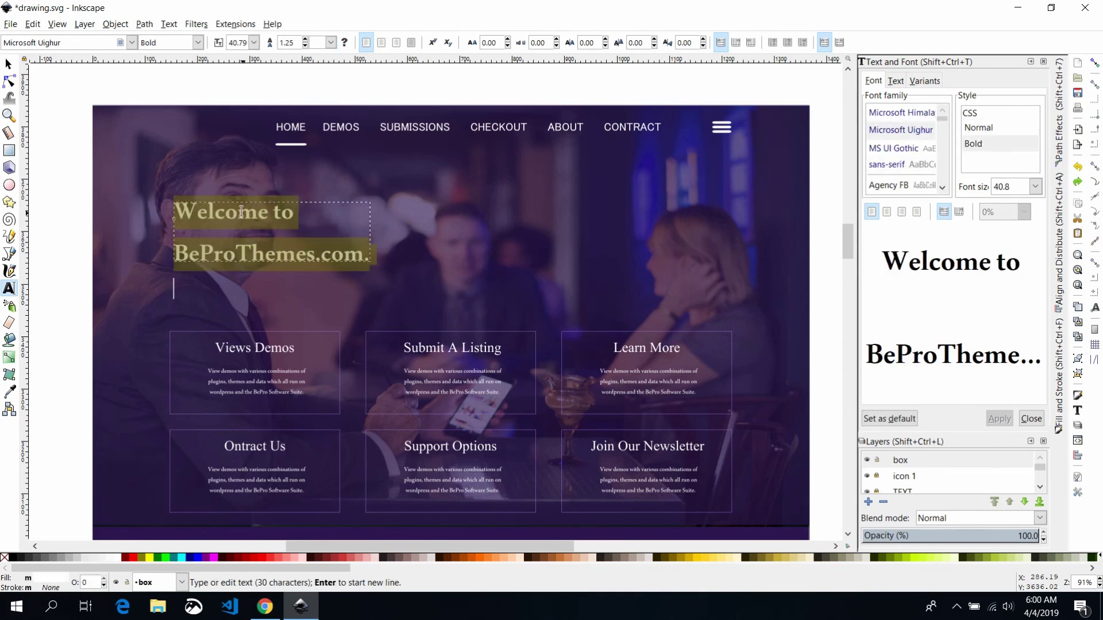
{"action": "scroll", "coordinate": [902, 149], "scroll_direction": "up", "scroll_amount": 10}
{"action": "left_click", "coordinate": [901, 143]}
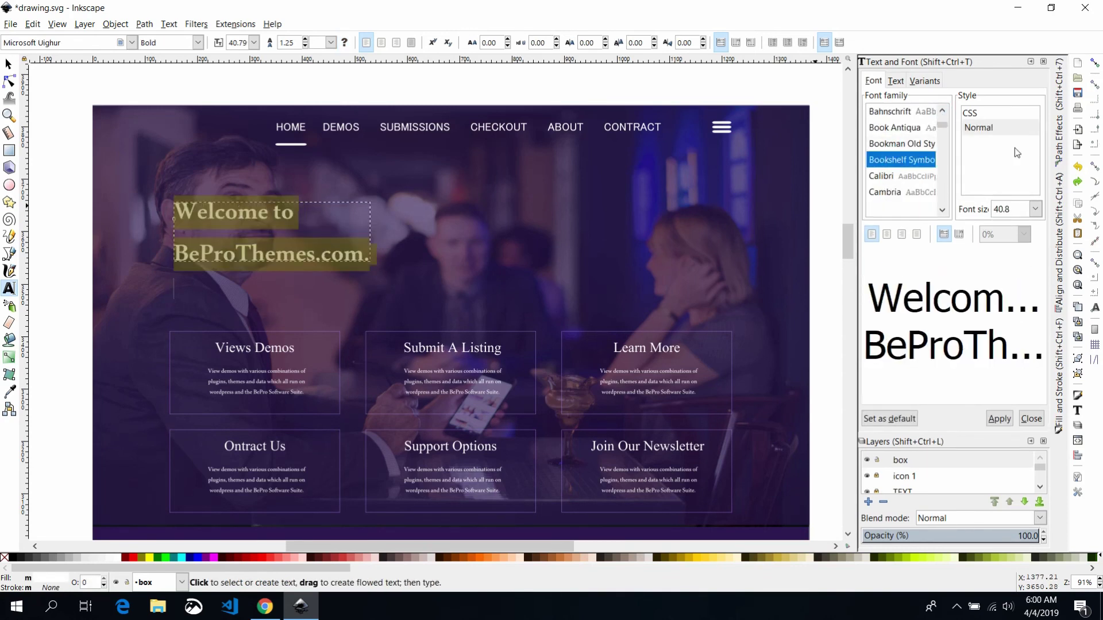
{"action": "left_click", "coordinate": [1007, 160]}
{"action": "key", "text": "Down"}
{"action": "key", "text": "Up"}
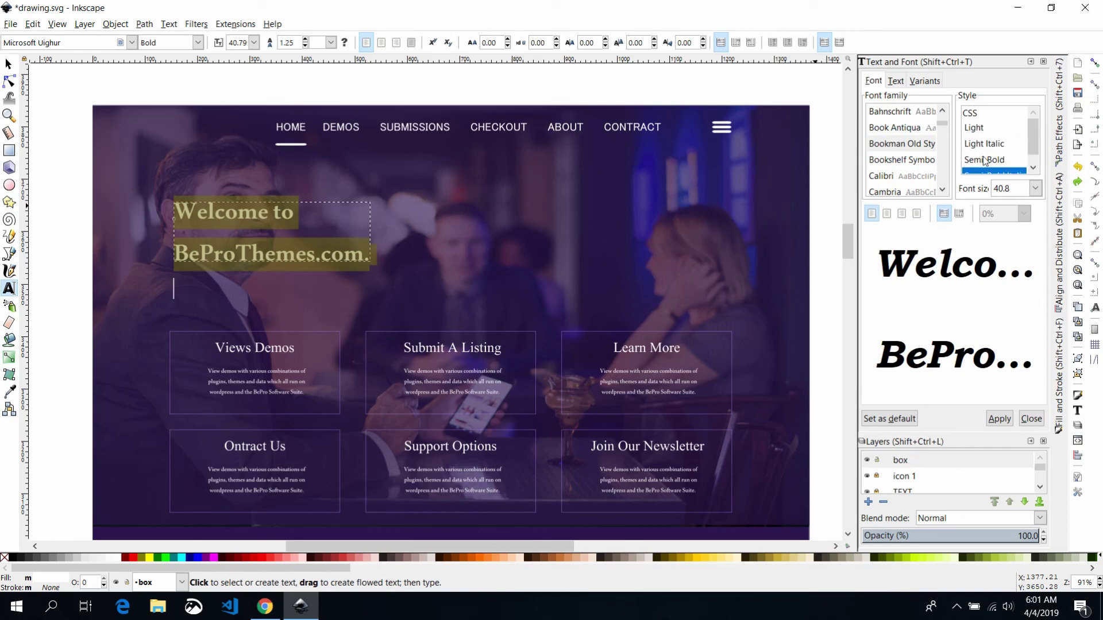
{"action": "left_click", "coordinate": [998, 420]}
Duplicate a box's body text to reuse as the intro paragraph
{"action": "left_click", "coordinate": [8, 63]}
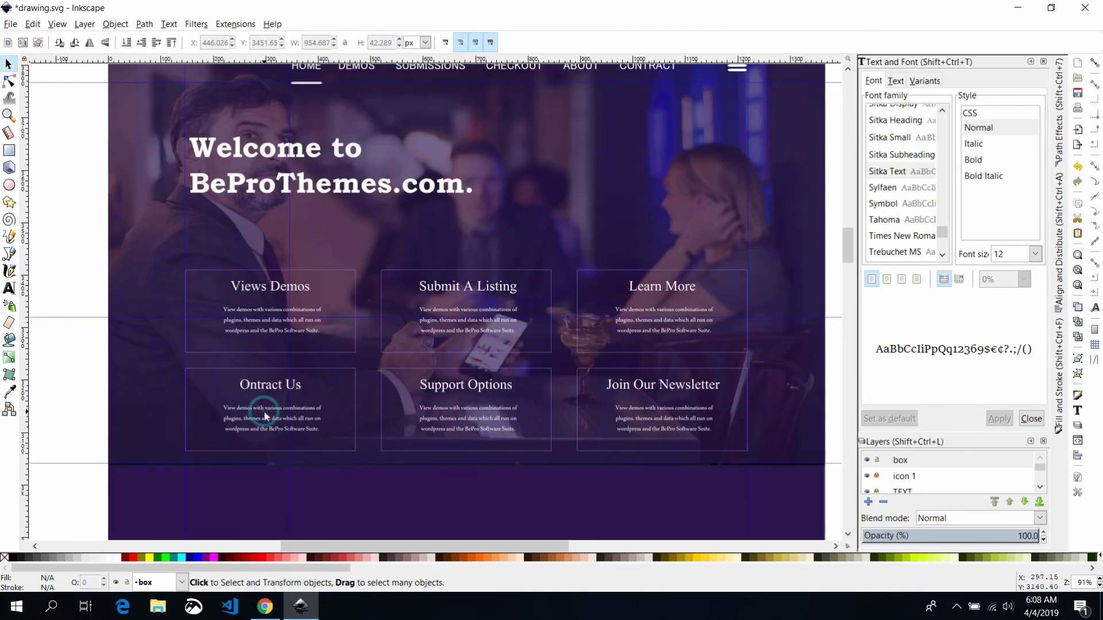
{"action": "left_click", "coordinate": [265, 416]}
{"action": "right_click", "coordinate": [265, 419]}
{"action": "left_click", "coordinate": [285, 197]}
Move the copied text under the heading and replace it with the intro passage on three lines
{"action": "mouse_move", "coordinate": [278, 408]}
{"action": "left_mouse_down"}
{"action": "mouse_move", "coordinate": [272, 278]}
{"action": "mouse_move", "coordinate": [235, 187]}
{"action": "left_mouse_up"}
{"action": "left_click", "coordinate": [8, 288]}
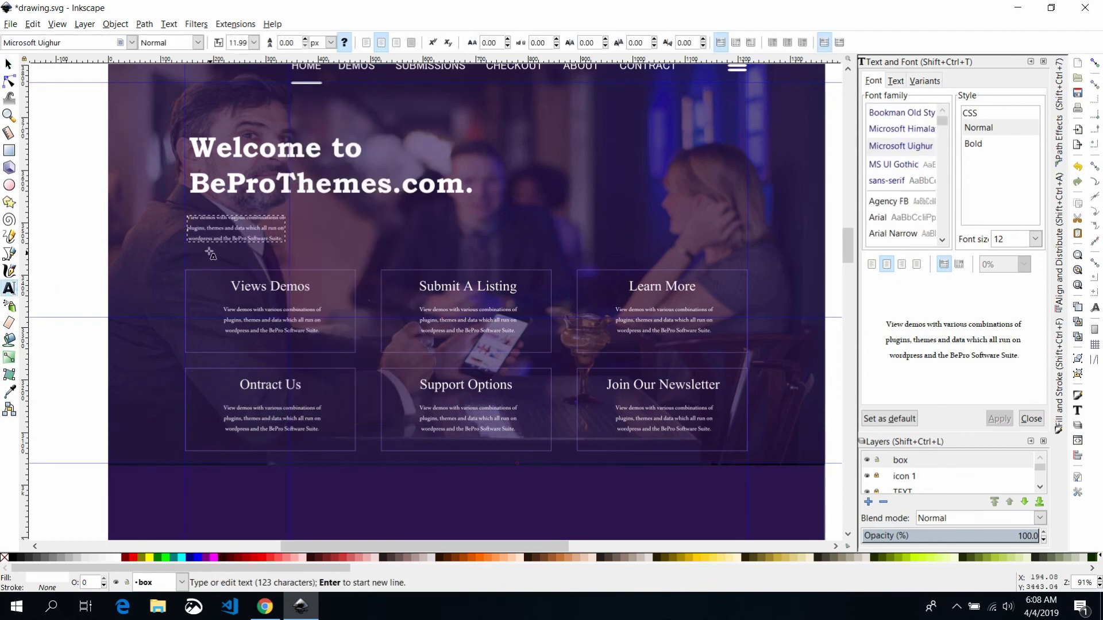
{"action": "left_click_drag", "start_coordinate": [216, 217], "coordinate": [285, 240]}
{"action": "key", "text": "ctrl+v"}
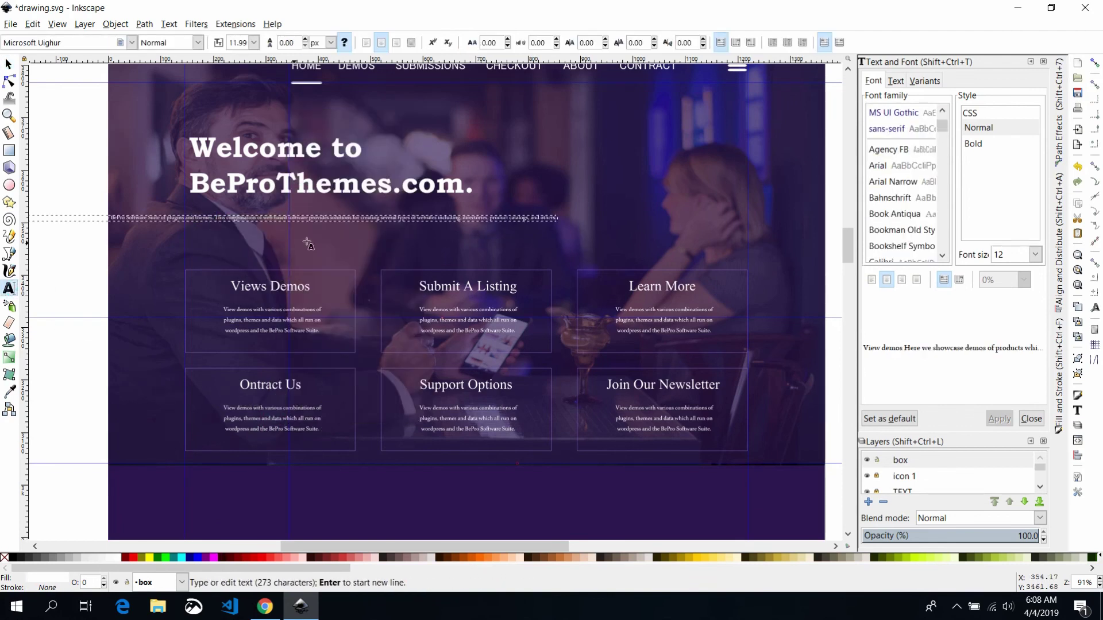
{"action": "key", "text": "Return"}
{"action": "left_click", "coordinate": [282, 218]}
{"action": "key", "text": "Return"}
Left-align the intro paragraph and position it directly beneath the heading
{"action": "key", "text": "ctrl+a"}
{"action": "left_click", "coordinate": [366, 44]}
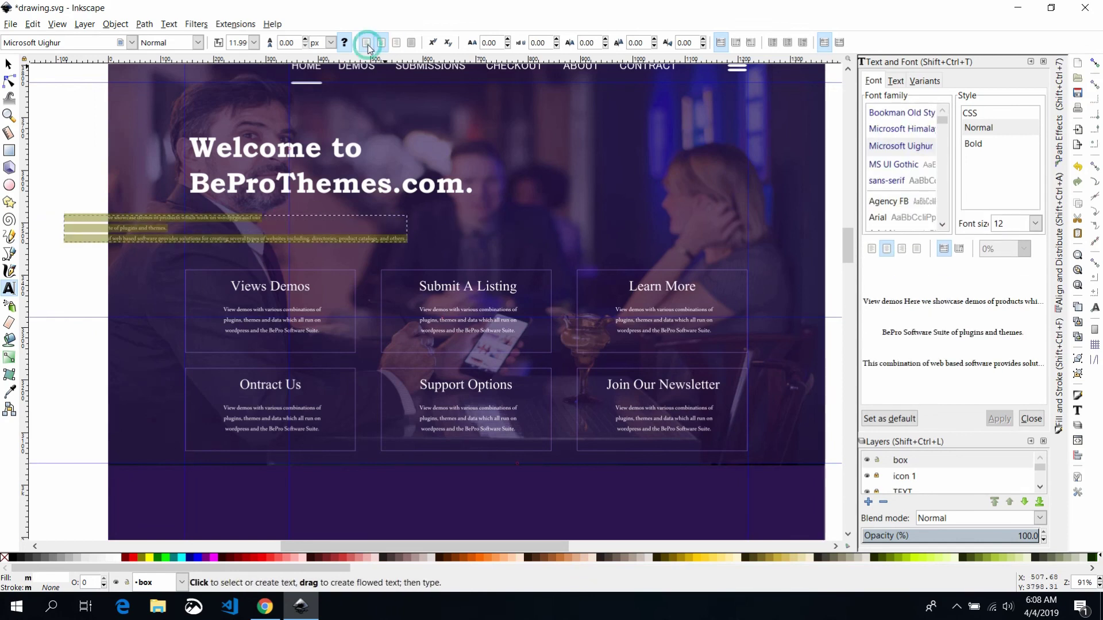
{"action": "key", "text": "F1"}
{"action": "left_click_drag", "start_coordinate": [91, 227], "coordinate": [214, 221]}
{"action": "left_click", "coordinate": [244, 150]}
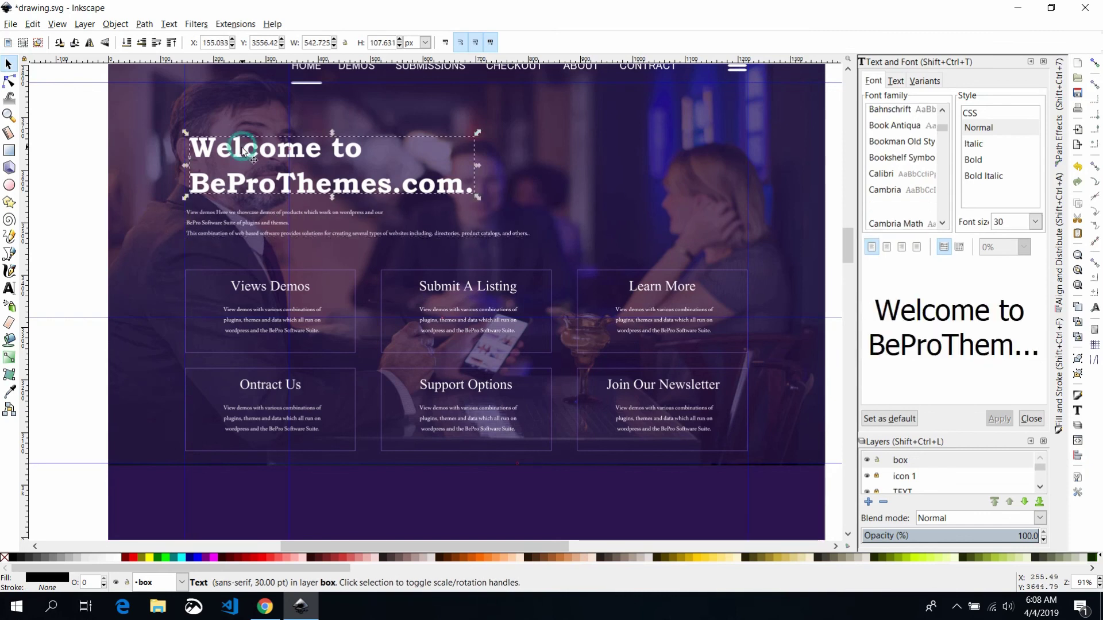